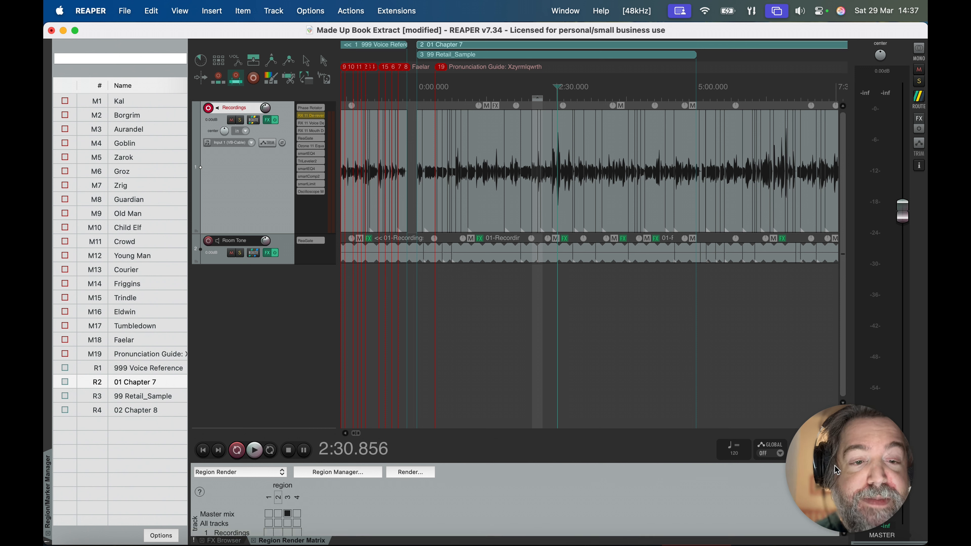
# Step: Turn on preserving pitch in audio items when the master playrate is changed
pyautogui.moveTo(834, 470); pyautogui.dragTo(844, 462)
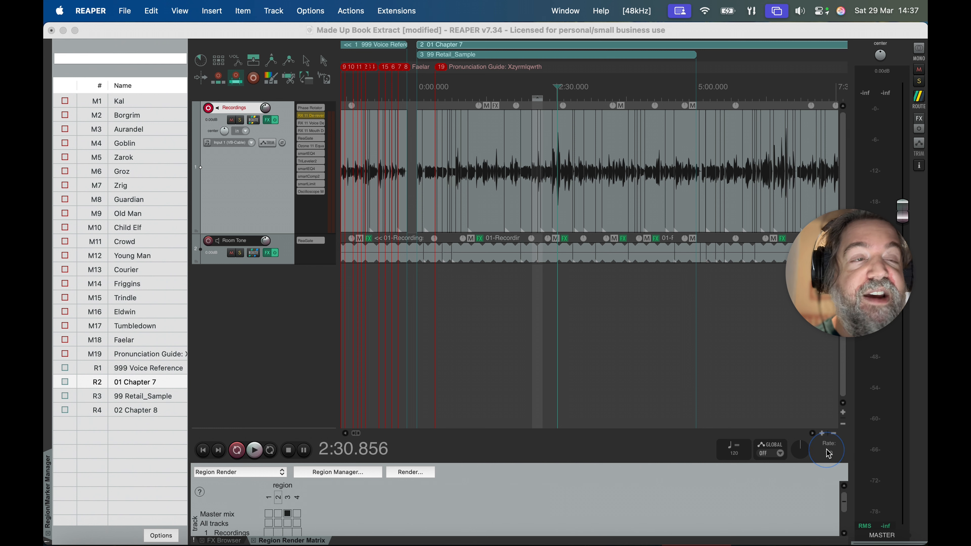
pyautogui.rightClick(827, 454)
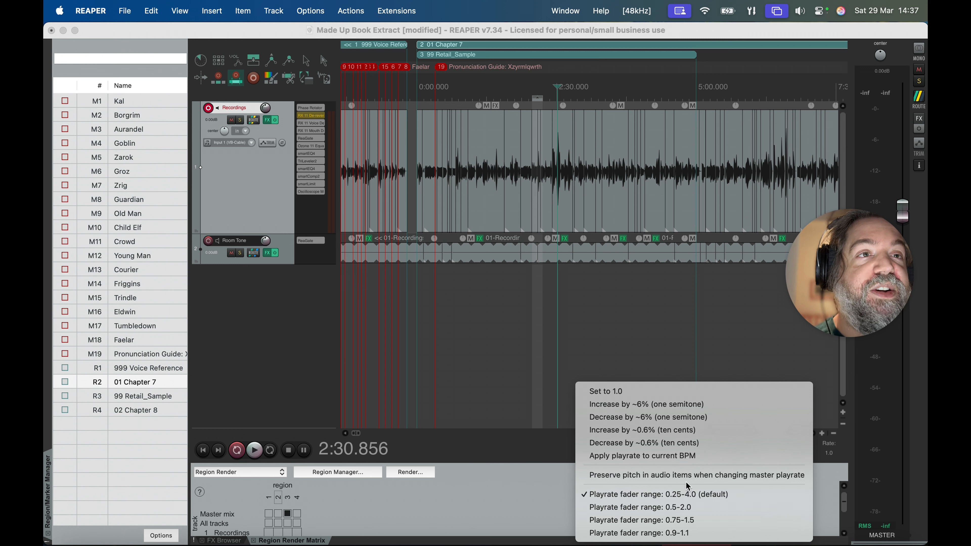
pyautogui.click(701, 478)
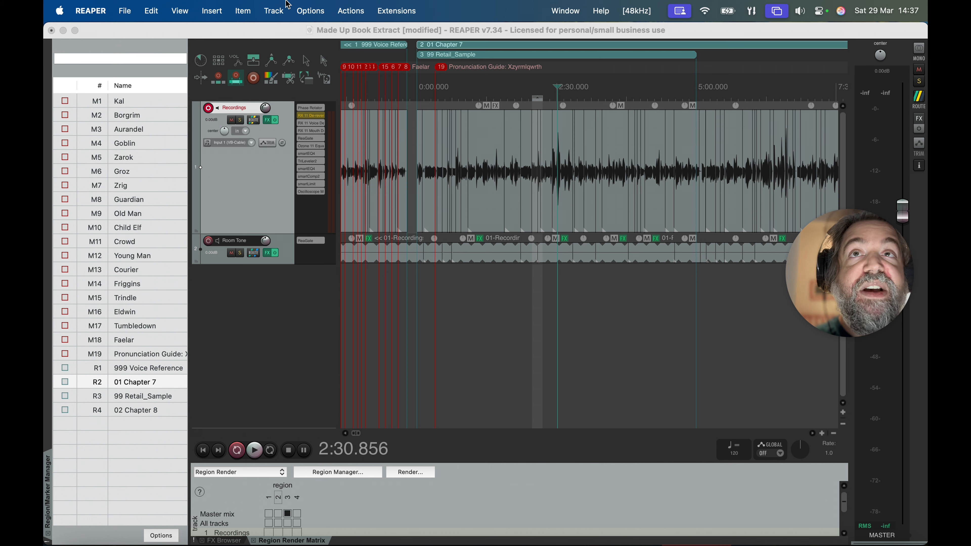
# Step: Set the project's default pitch shift mode to SoundTouch with High Quality, save as default project settings, and apply
pyautogui.click(151, 5)
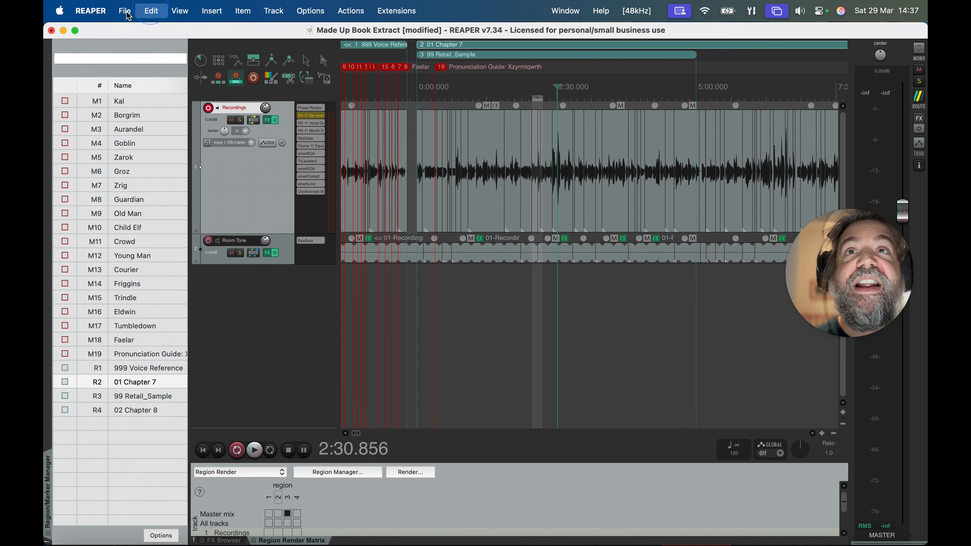
pyautogui.click(158, 197)
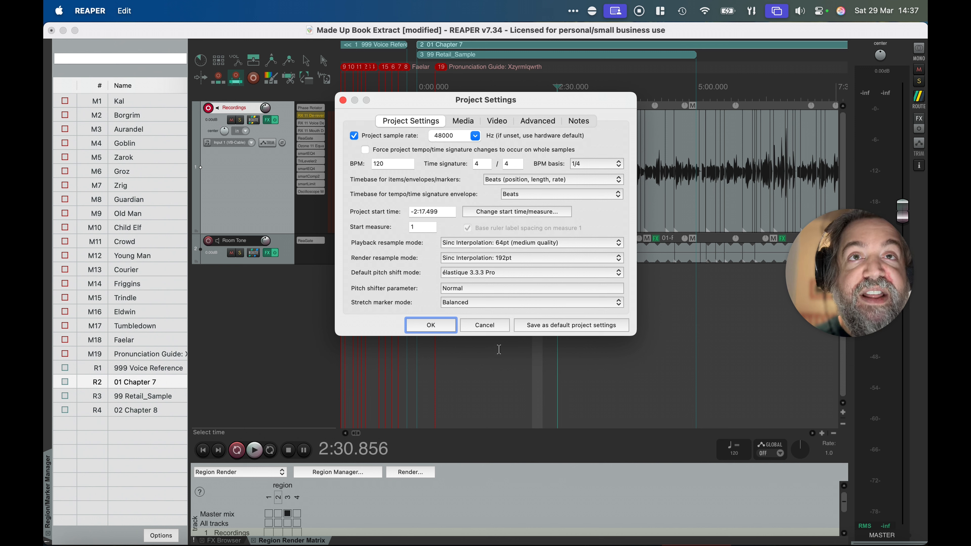
pyautogui.click(488, 274)
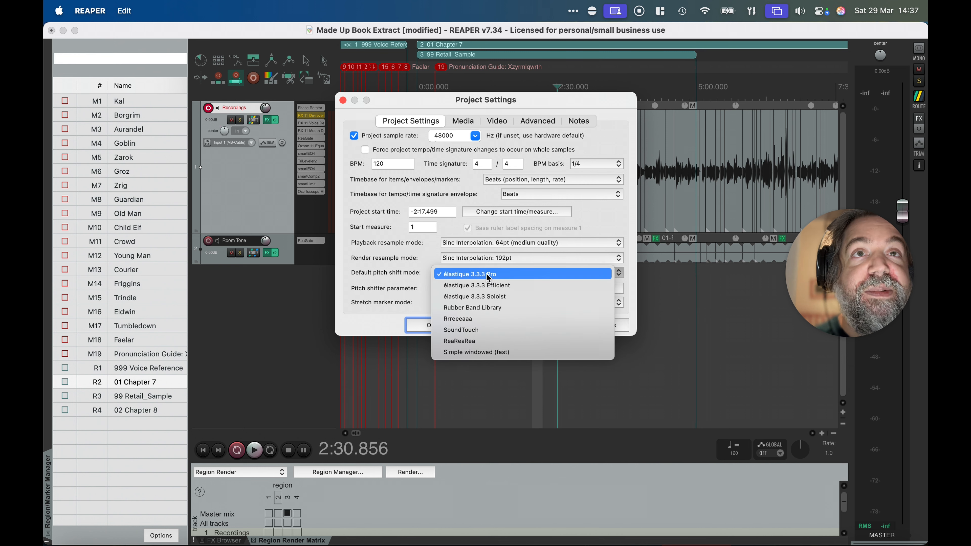
pyautogui.click(465, 329)
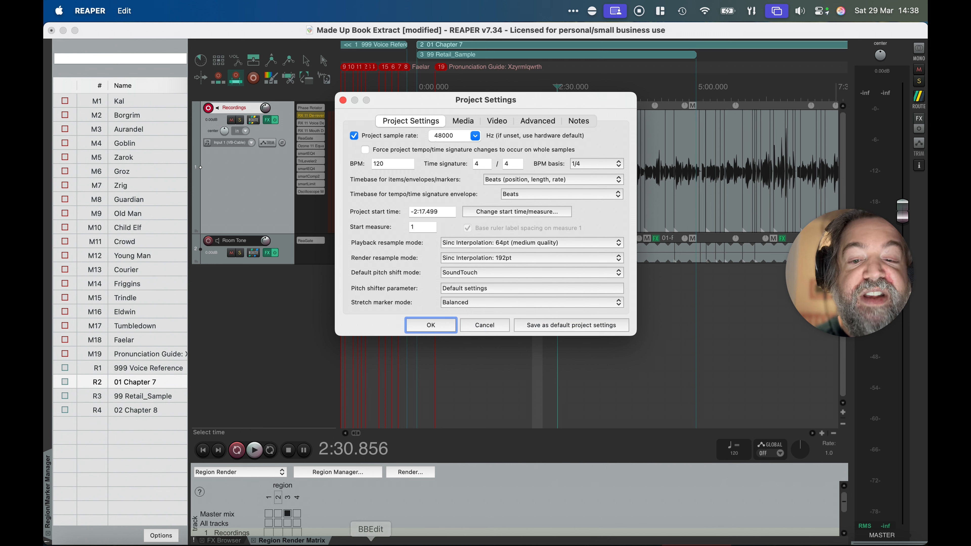
pyautogui.click(479, 289)
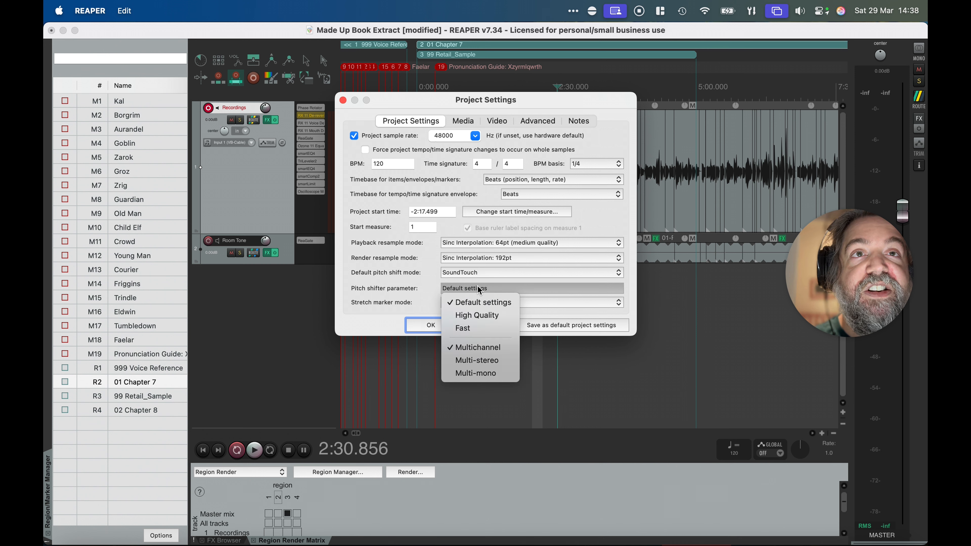
pyautogui.click(479, 316)
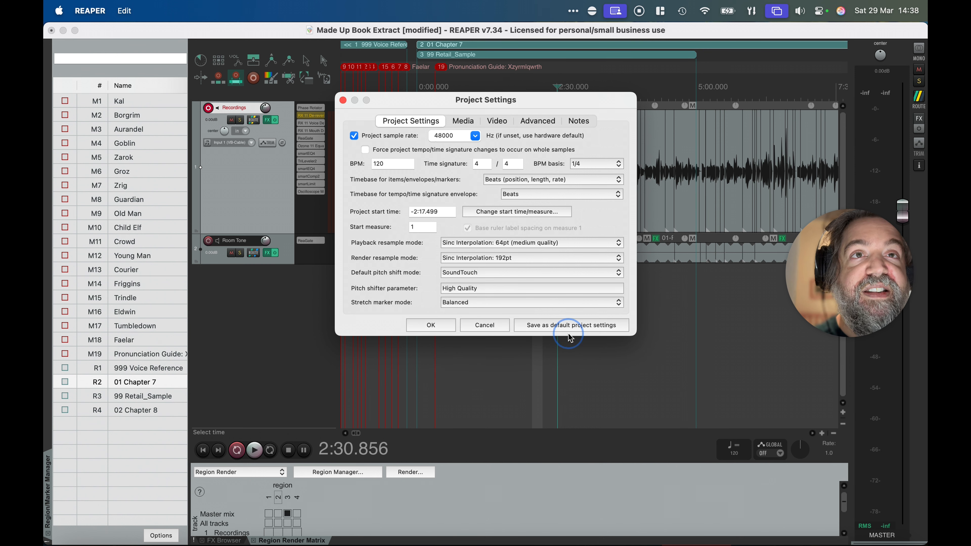
pyautogui.click(560, 325)
pyautogui.click(448, 325)
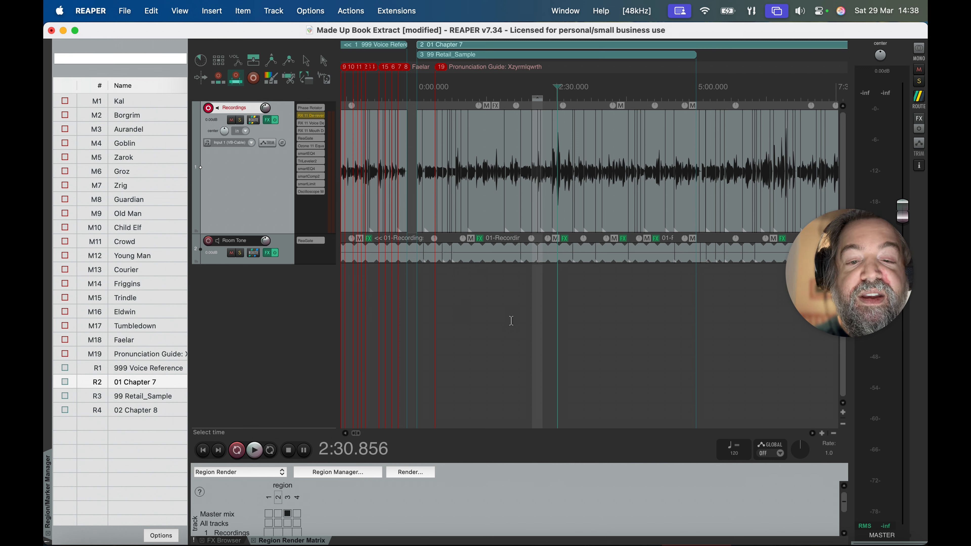
pyautogui.click(474, 496)
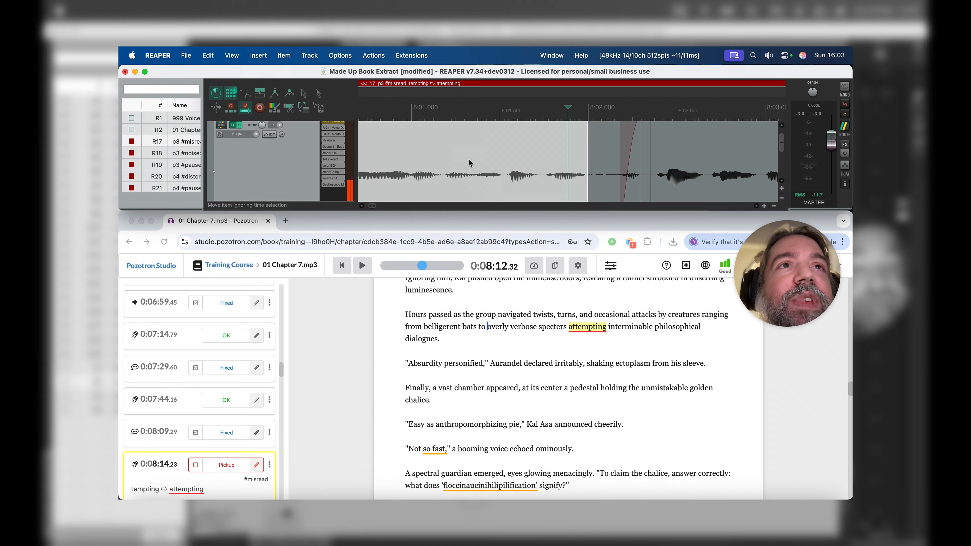
# Step: Lower the pre-FX volume envelope to about -12.8 dB over the quiet gap just after 8:02 in the p3 #misread region
pyautogui.click(468, 163)
pyautogui.hscroll(3, 469, 162)
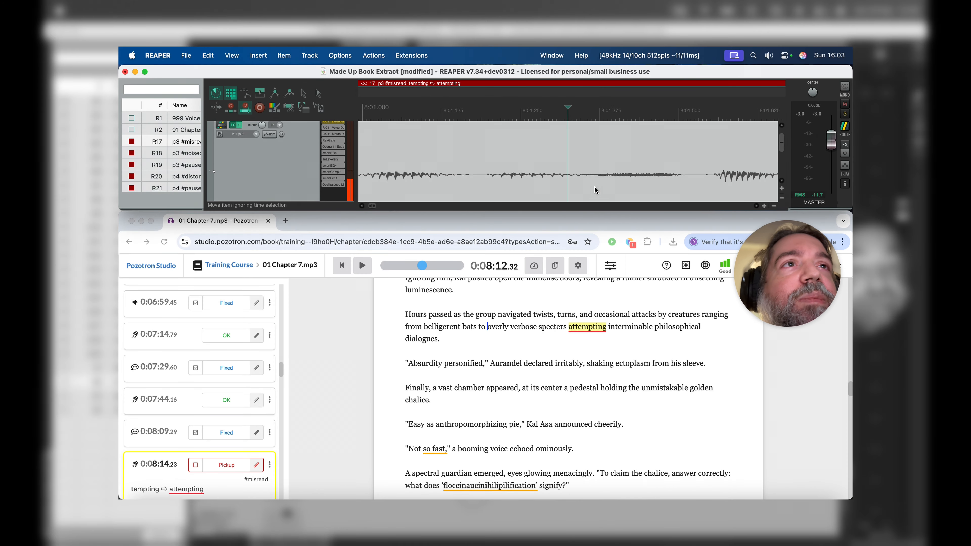
pyautogui.scroll(-4, 598, 190)
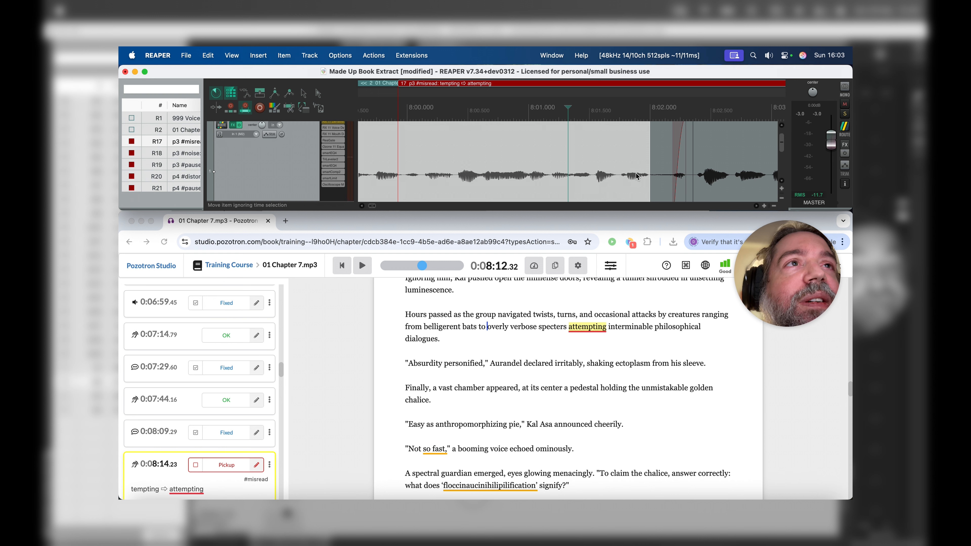
pyautogui.click(649, 160)
pyautogui.scroll(10, 612, 168)
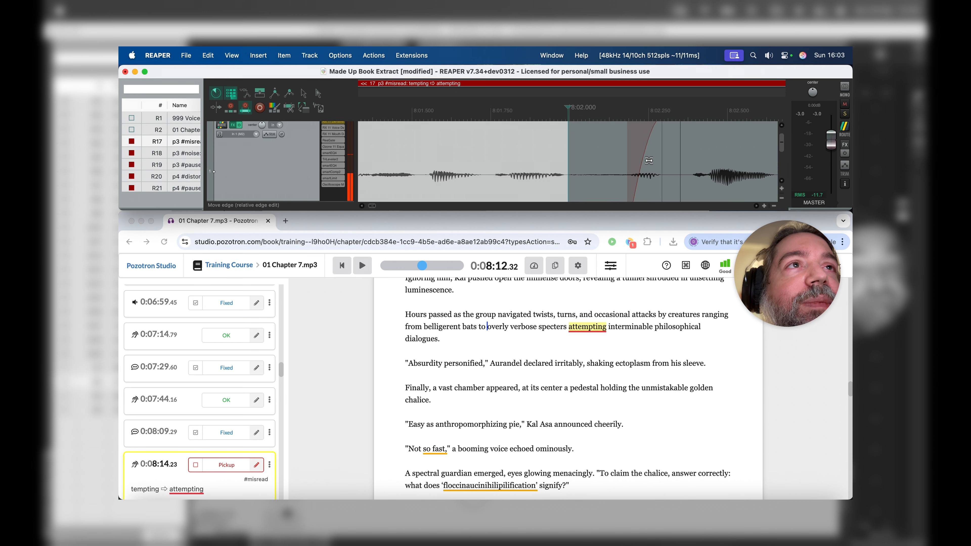
pyautogui.click(561, 169)
pyautogui.moveTo(563, 169); pyautogui.dragTo(746, 190)
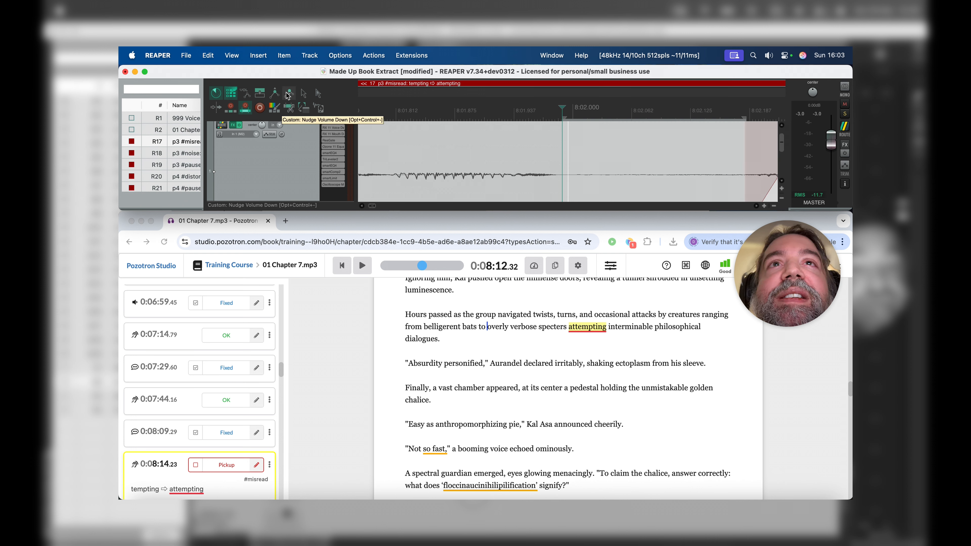
pyautogui.scroll(-1, 446, 145)
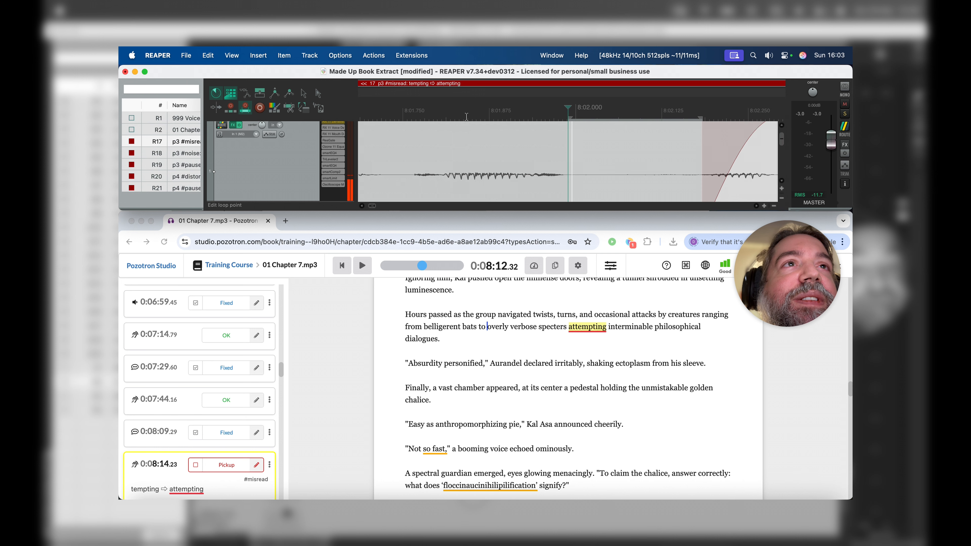
pyautogui.scroll(-3, 553, 168)
pyautogui.scroll(-3, 553, 168)
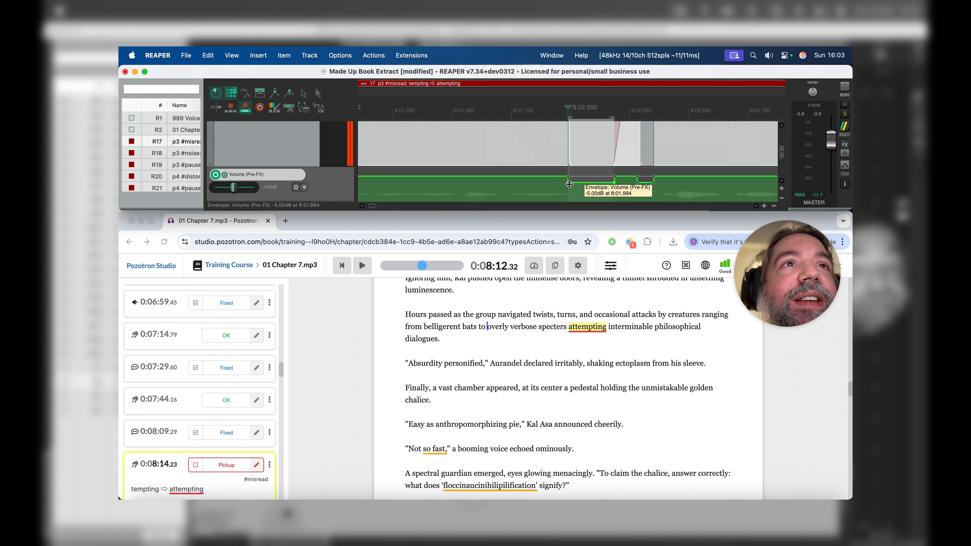
pyautogui.moveTo(578, 182); pyautogui.dragTo(578, 193)
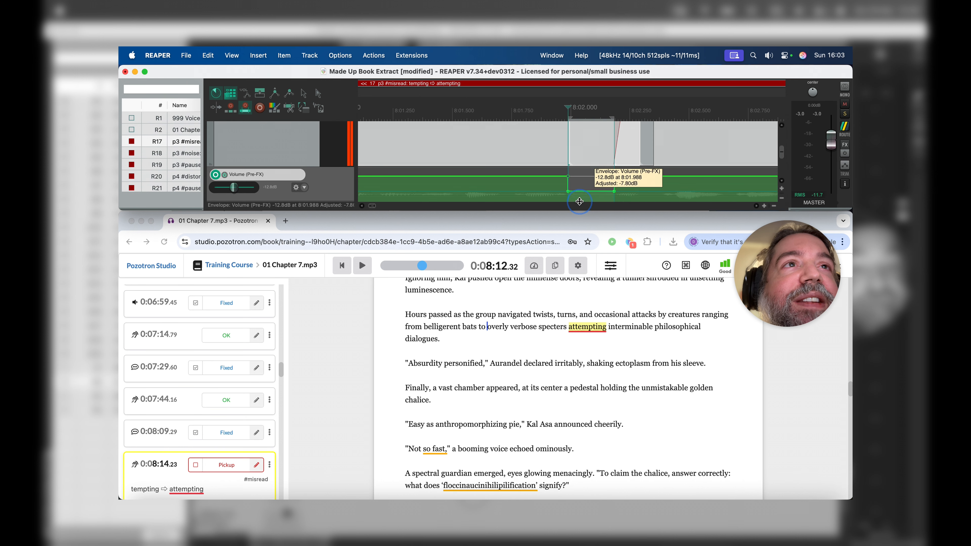
# Step: Play back the passage from just before the lowered gap at 8:02
pyautogui.scroll(3, 597, 153)
pyautogui.click(545, 165)
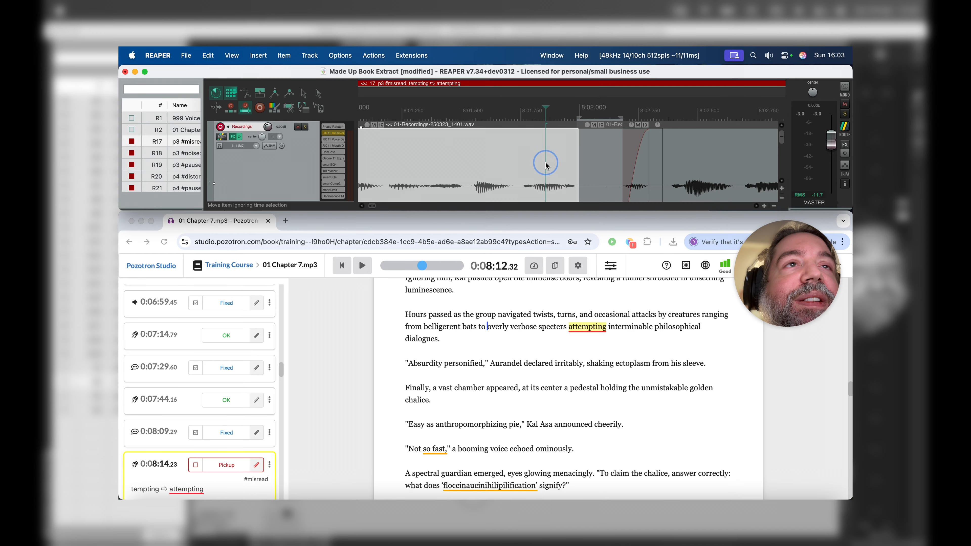
pyautogui.press('space')
pyautogui.press('space')
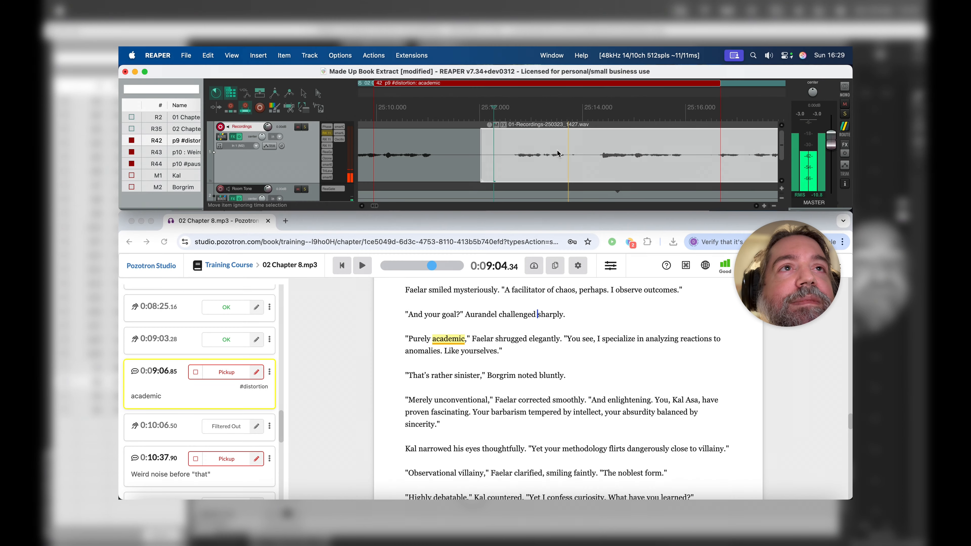
# Step: Add ReaGate dry automation on the Recordings track from about 25:13.7 to 25:14.0 in the "academic" distortion region, and play the phrase back
pyautogui.press('space')
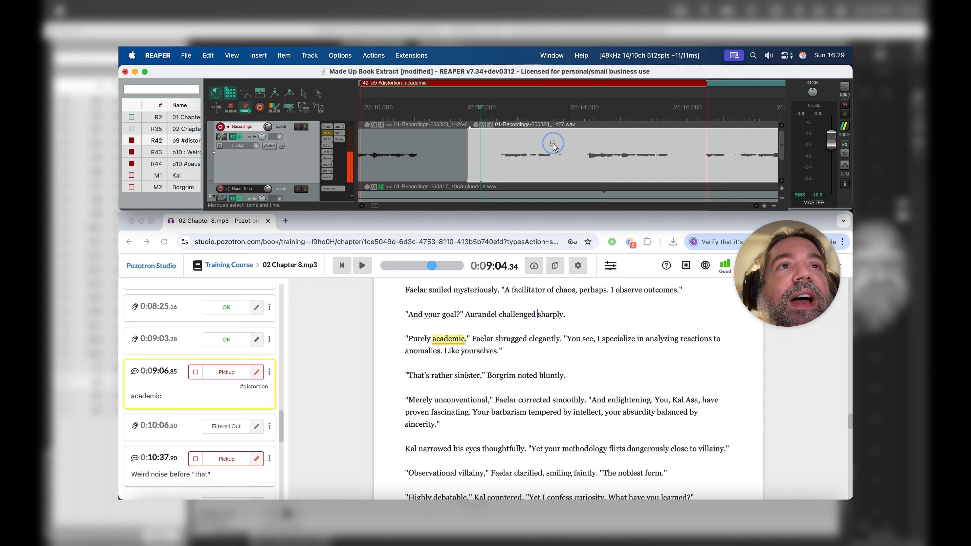
pyautogui.moveTo(554, 143); pyautogui.dragTo(570, 170)
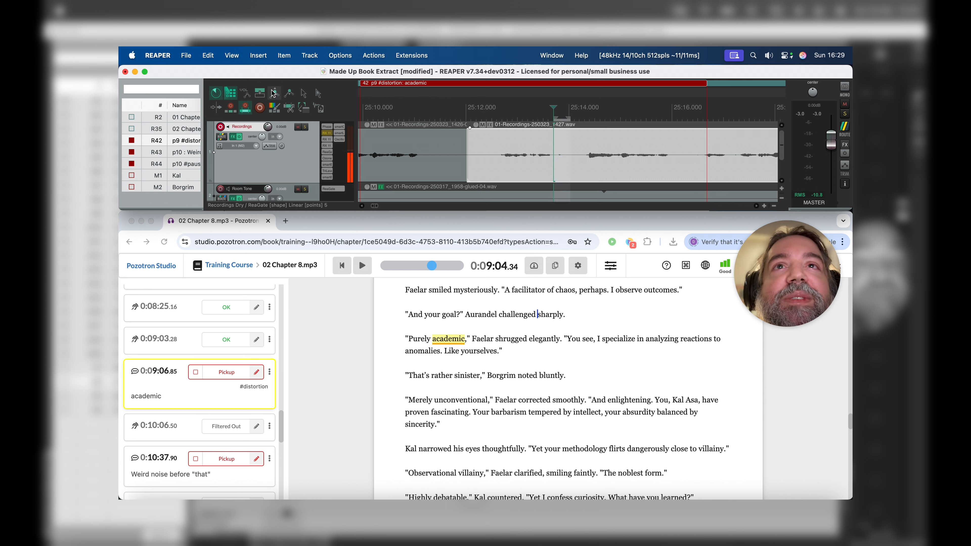
pyautogui.click(502, 152)
pyautogui.press('space')
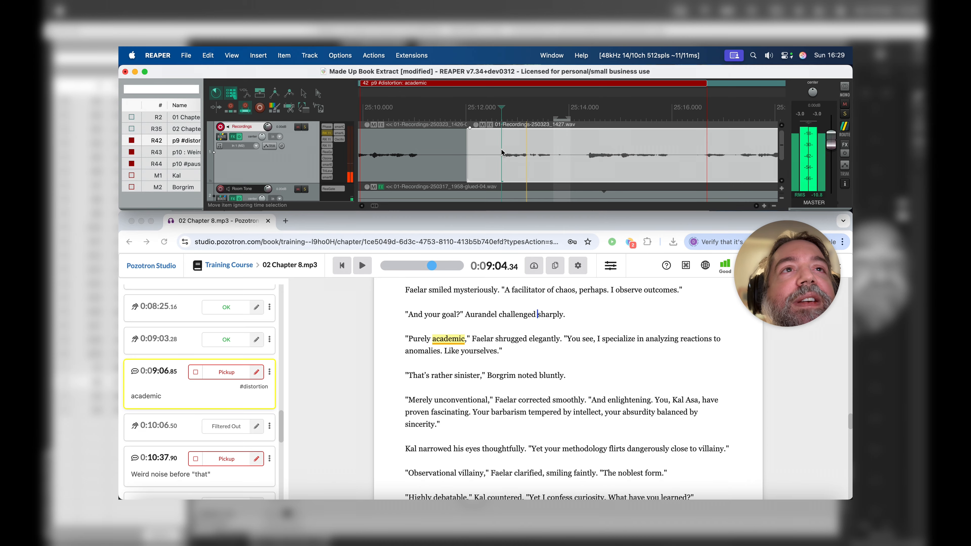
pyautogui.hscroll(1, 502, 152)
pyautogui.press('space')
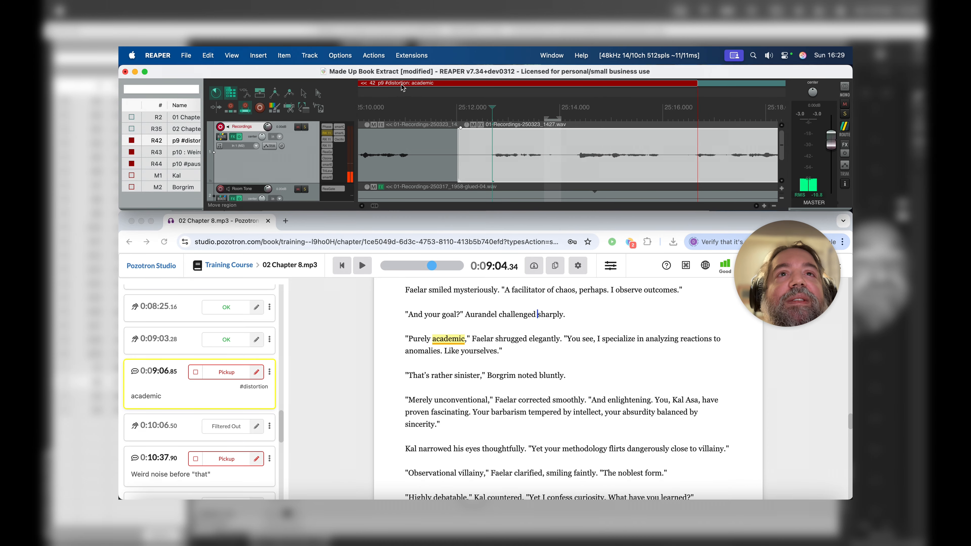
pyautogui.rightClick(402, 87)
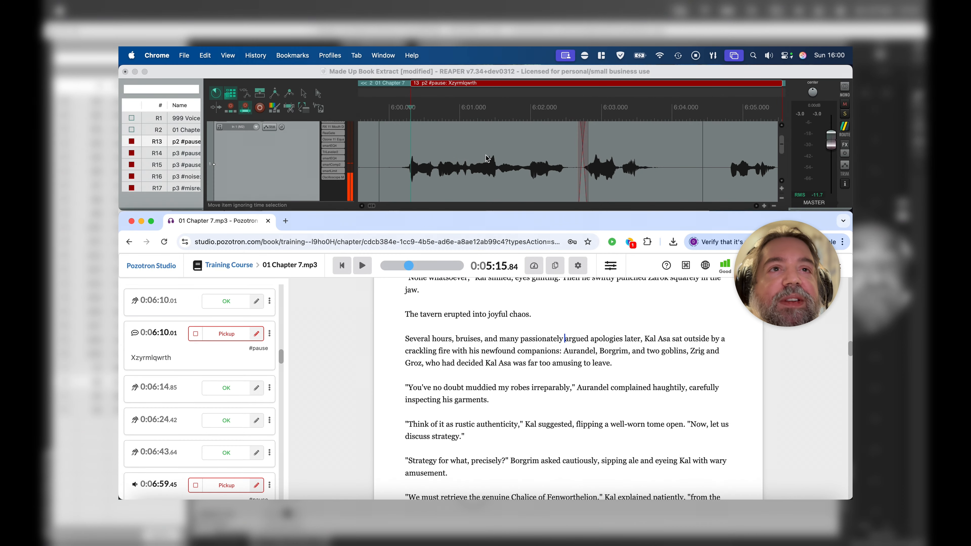
# Step: Play the p2 #pause region from about 6:01.2 to hear the pause
pyautogui.click(486, 157)
pyautogui.press('space')
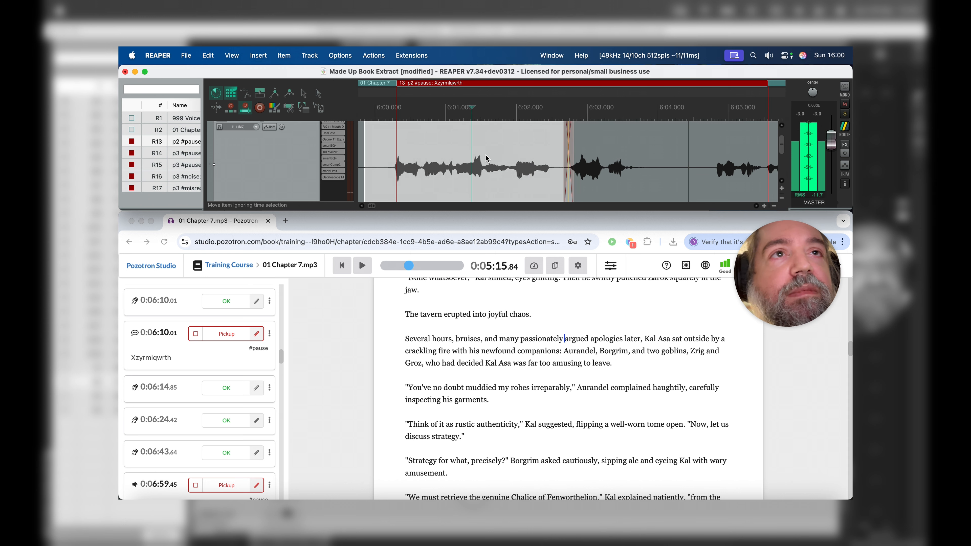
pyautogui.press('space')
# Step: Shorten the pause at about 6:02.6 in the p2 #pause region by cutting the excess and closing the gap
pyautogui.click(557, 159)
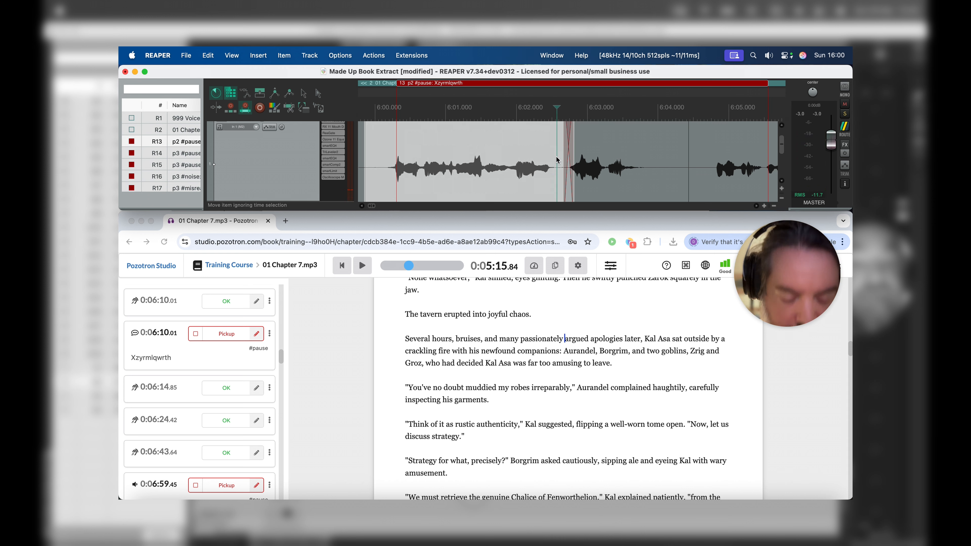
pyautogui.click(563, 156)
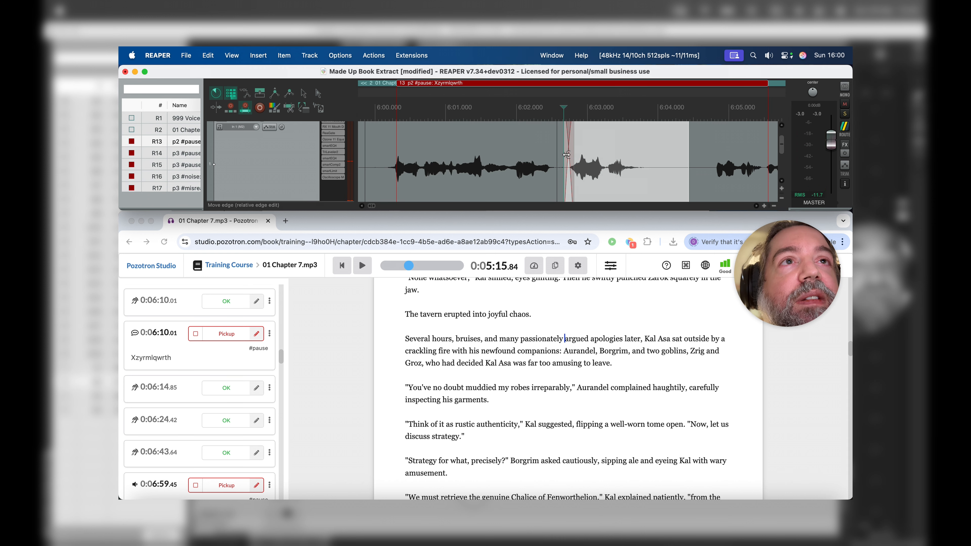
pyautogui.scroll(6, 567, 154)
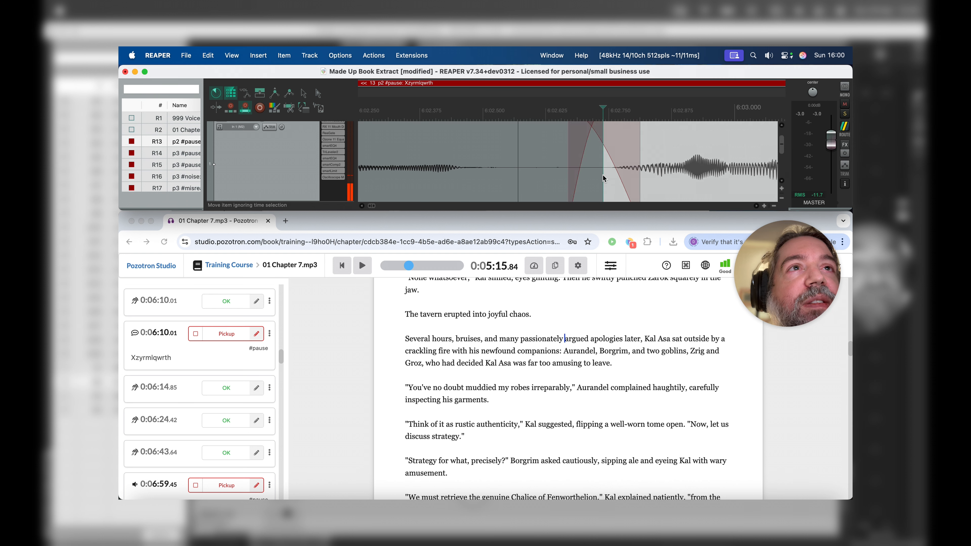
pyautogui.click(589, 176)
pyautogui.scroll(-6, 543, 179)
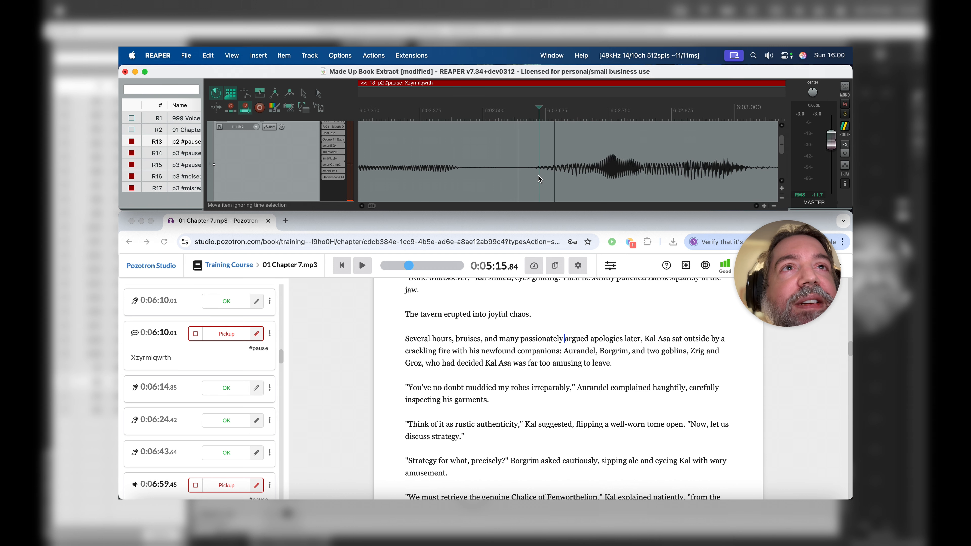
# Step: Play back the shortened pause, then replay the whole line from just before 6:00
pyautogui.click(466, 165)
pyautogui.press('space')
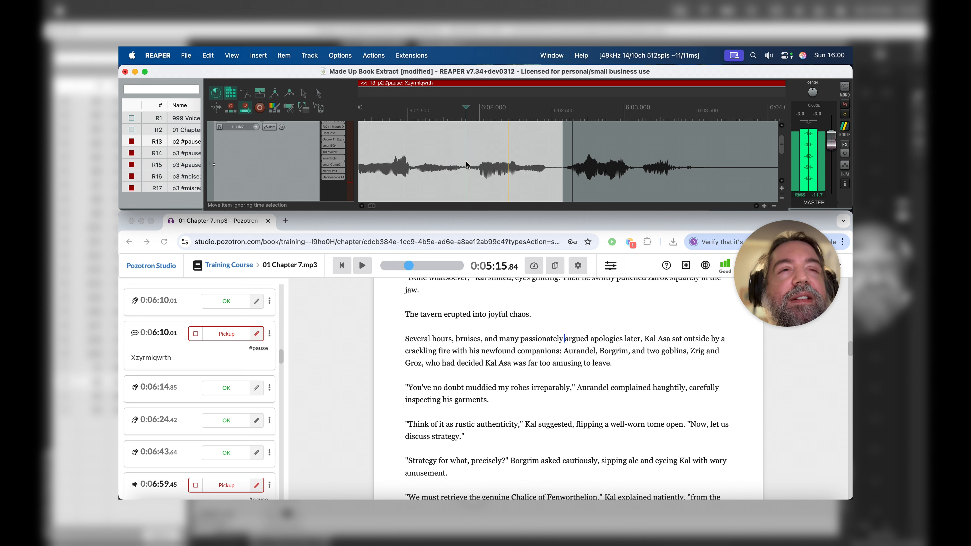
pyautogui.scroll(-3, 466, 165)
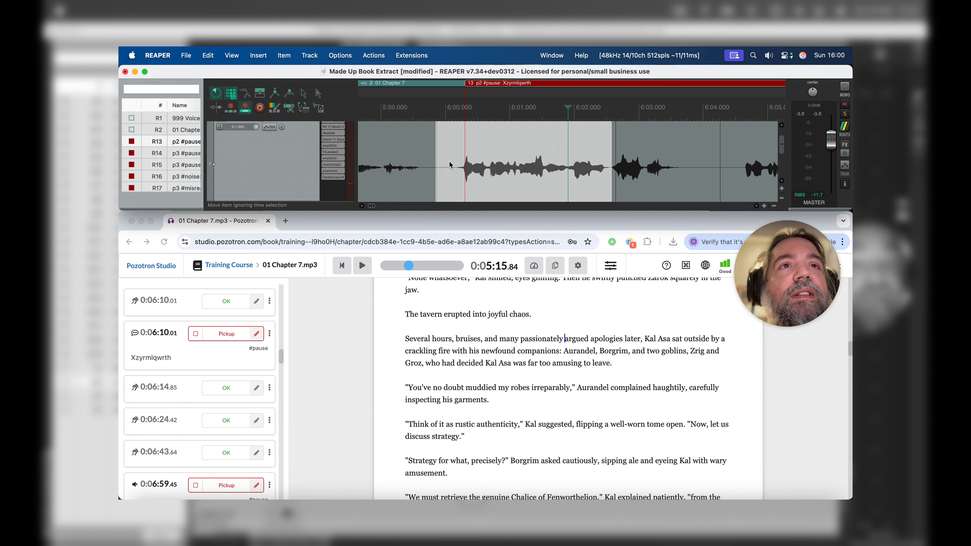
pyautogui.click(449, 164)
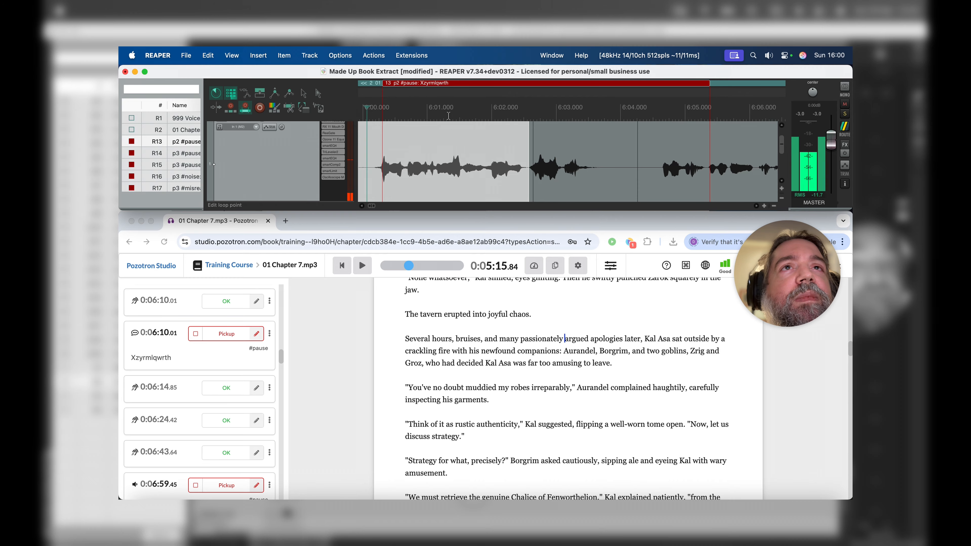
# Step: Remove the p2 #pause Xzyrmlqwrth region from the timeline
pyautogui.rightClick(439, 83)
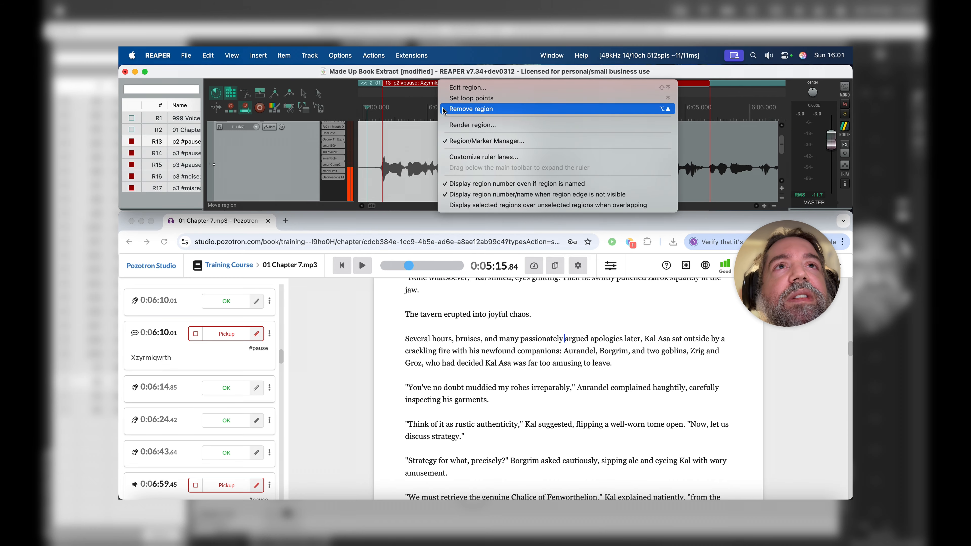
pyautogui.click(443, 110)
pyautogui.click(184, 375)
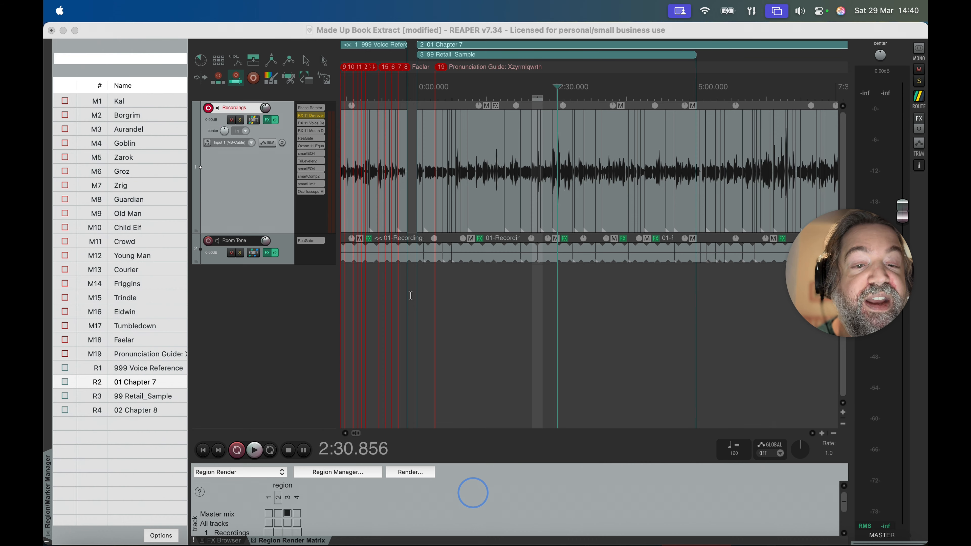
# Step: Try to trim both item edges away from the join at about 2:12.4 on the Recordings track, then undo the trims
pyautogui.click(545, 151)
pyautogui.scroll(10, 544, 149)
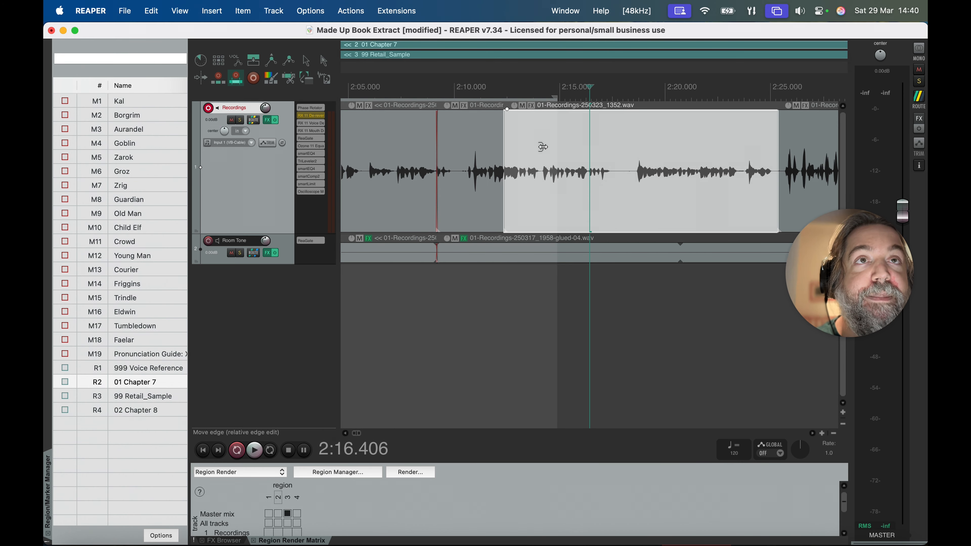
pyautogui.scroll(8, 542, 147)
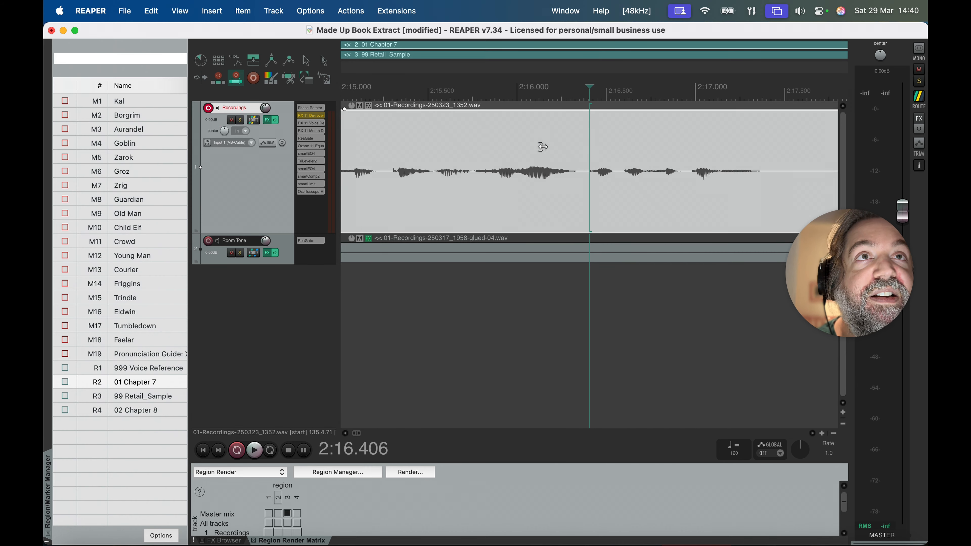
pyautogui.hscroll(-10, 543, 147)
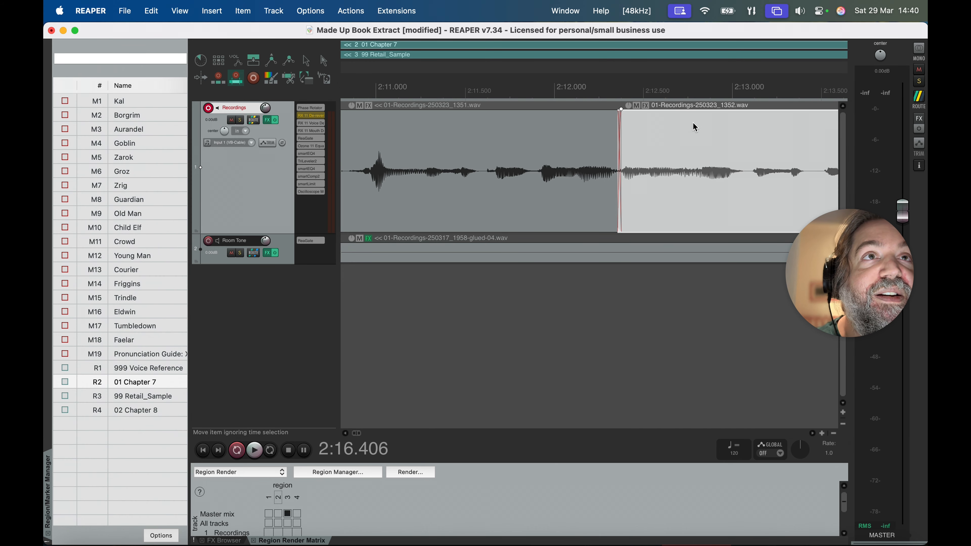
pyautogui.click(695, 126)
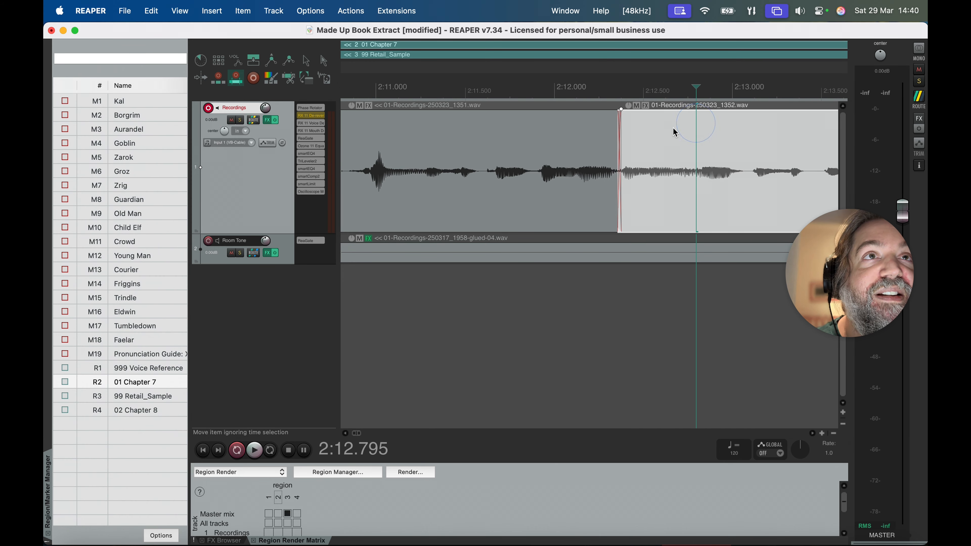
pyautogui.click(624, 130)
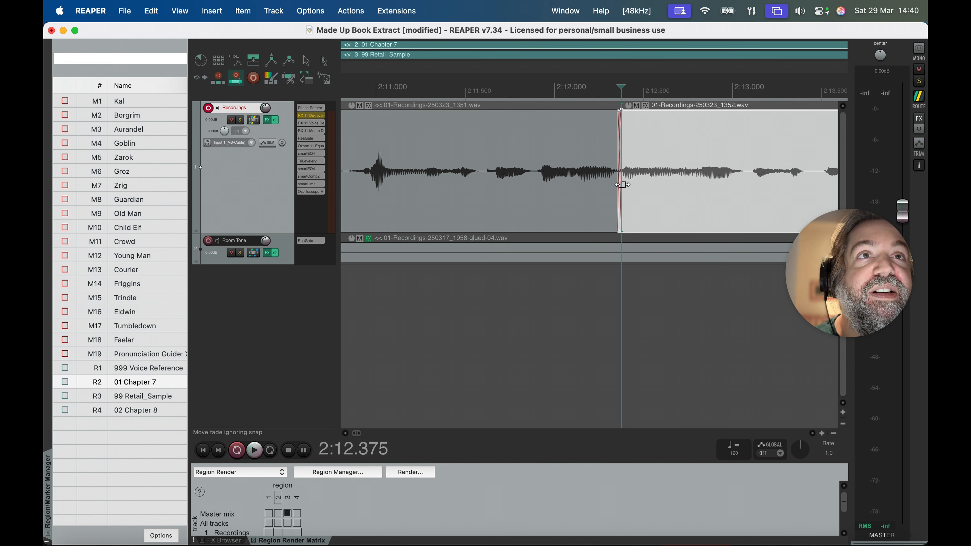
pyautogui.moveTo(617, 193); pyautogui.dragTo(641, 194)
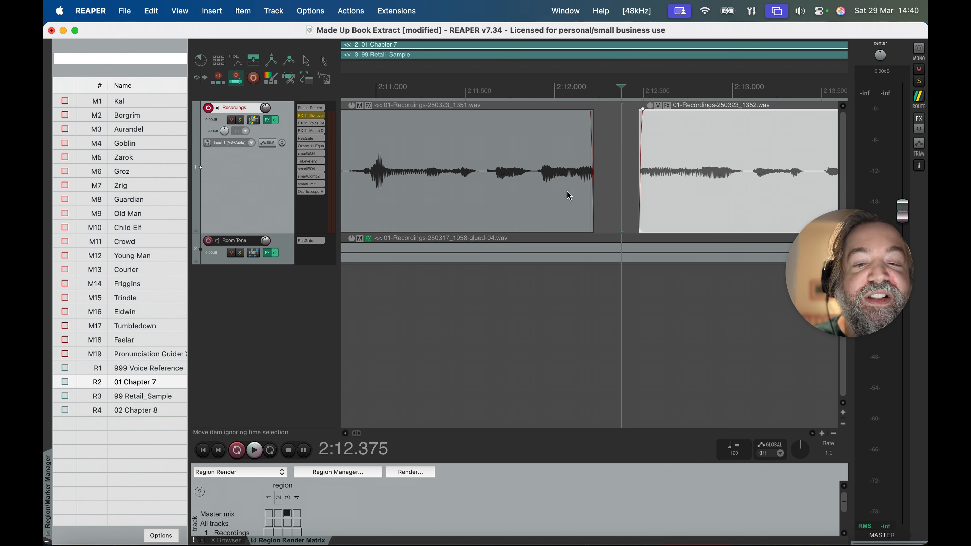
pyautogui.press('super+z')
pyautogui.press('super+z')
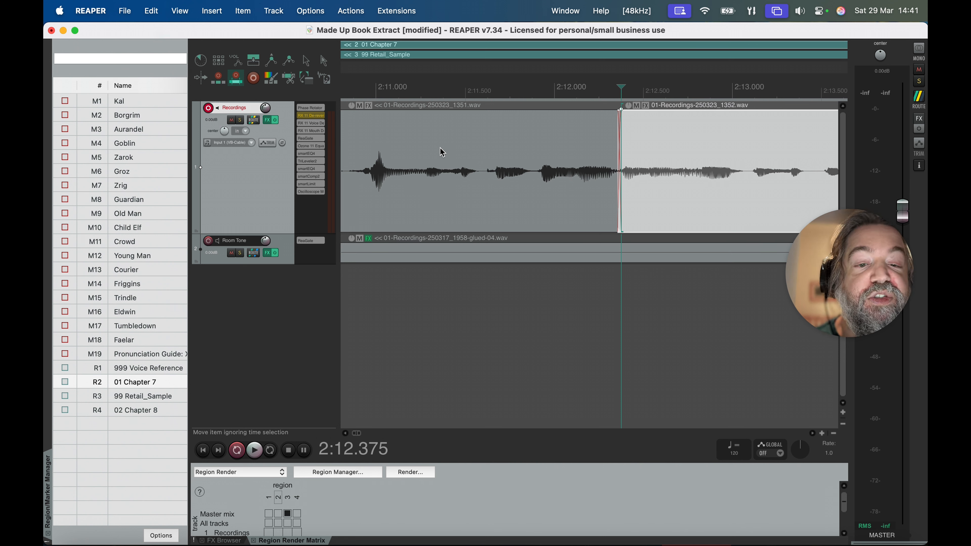
# Step: Split the recording item in the silence at about 2:10.2 and shift the following part about 0.4 s forward to open a gap
pyautogui.hscroll(-5, 442, 152)
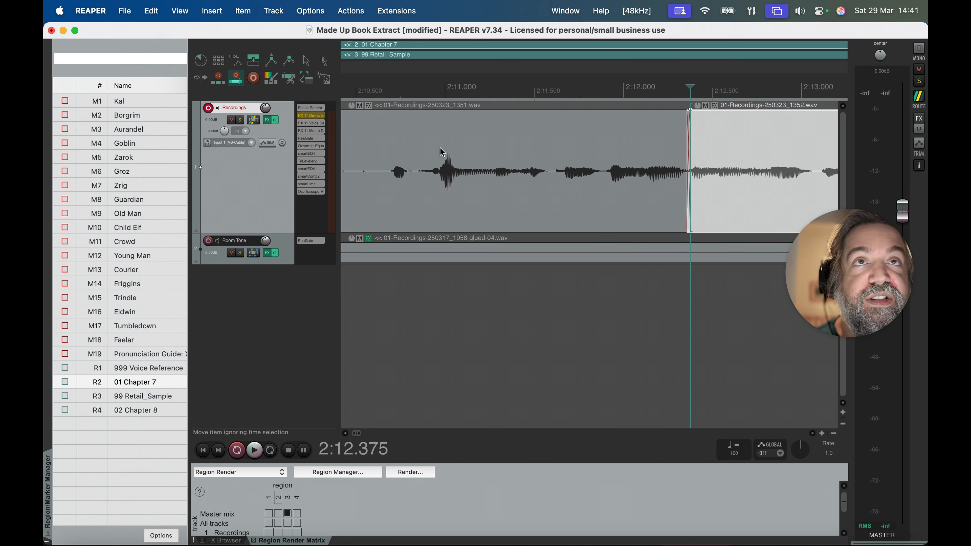
pyautogui.click(462, 144)
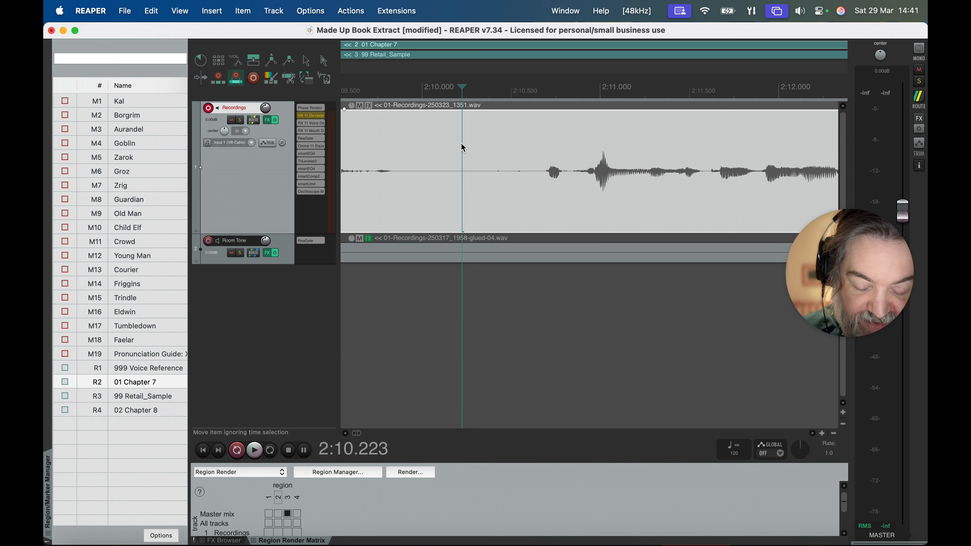
pyautogui.press('s')
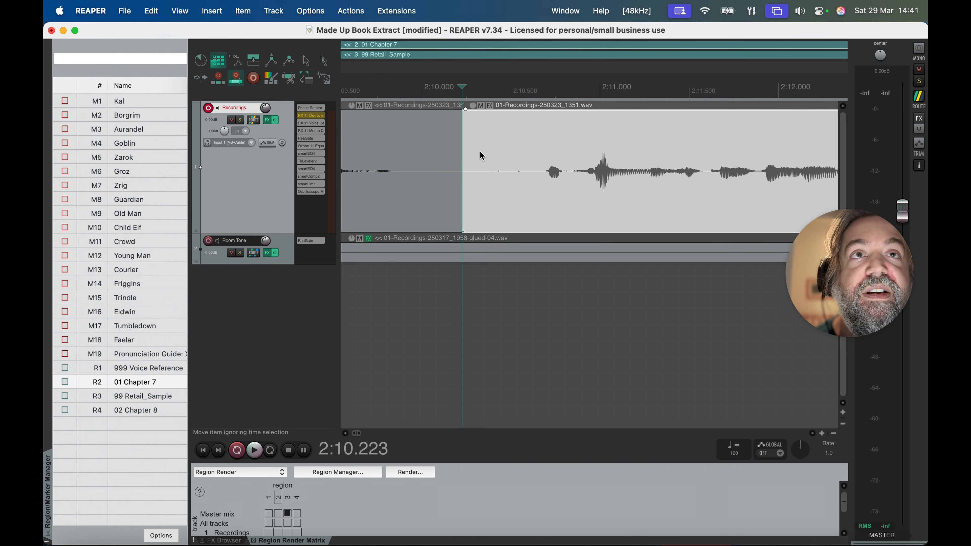
pyautogui.moveTo(477, 153); pyautogui.dragTo(543, 155)
pyautogui.moveTo(537, 121); pyautogui.dragTo(580, 127)
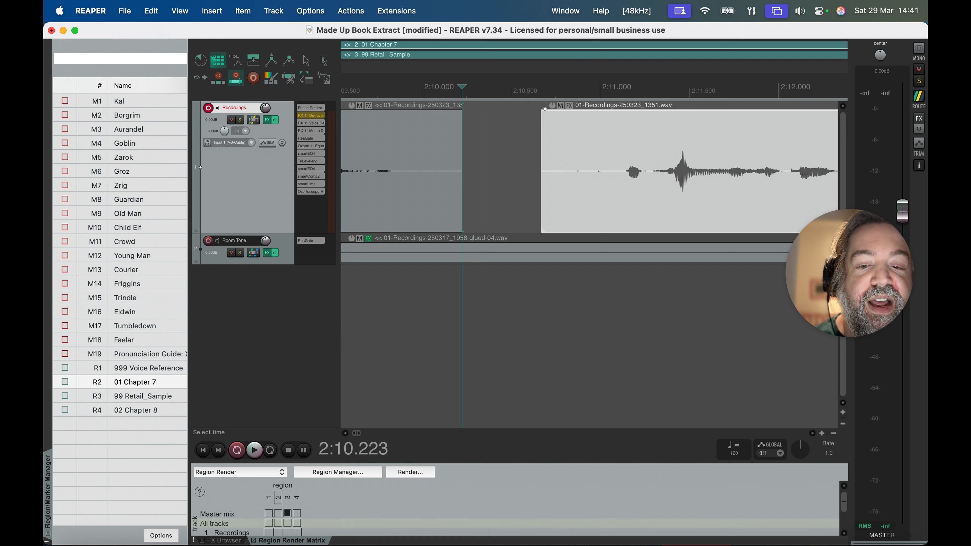
pyautogui.hscroll(1, 497, 358)
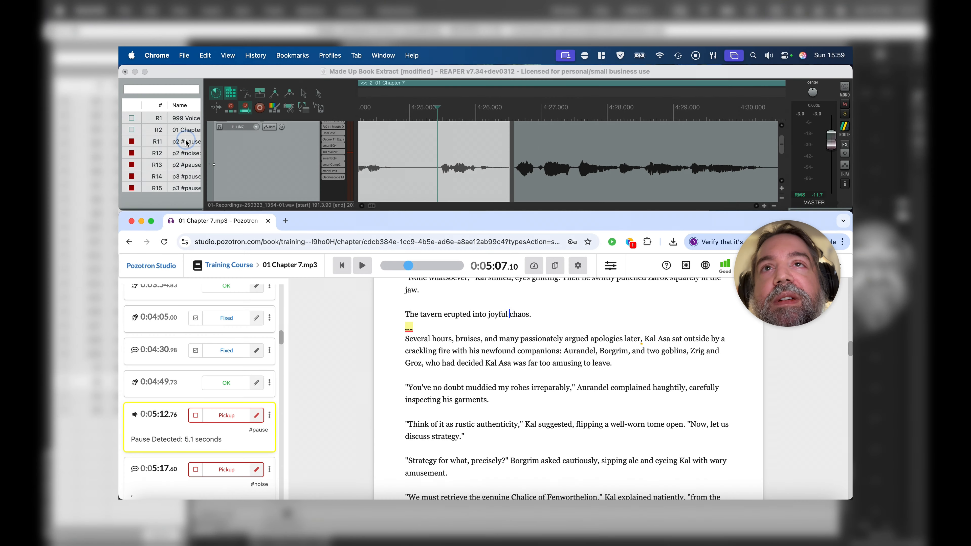
# Step: Shorten the silence starting at about 5:02.7 in the p2 #pause region to about 2.4 s, closing the gap, and remove the region
pyautogui.click(185, 142)
pyautogui.scroll(-3, 449, 161)
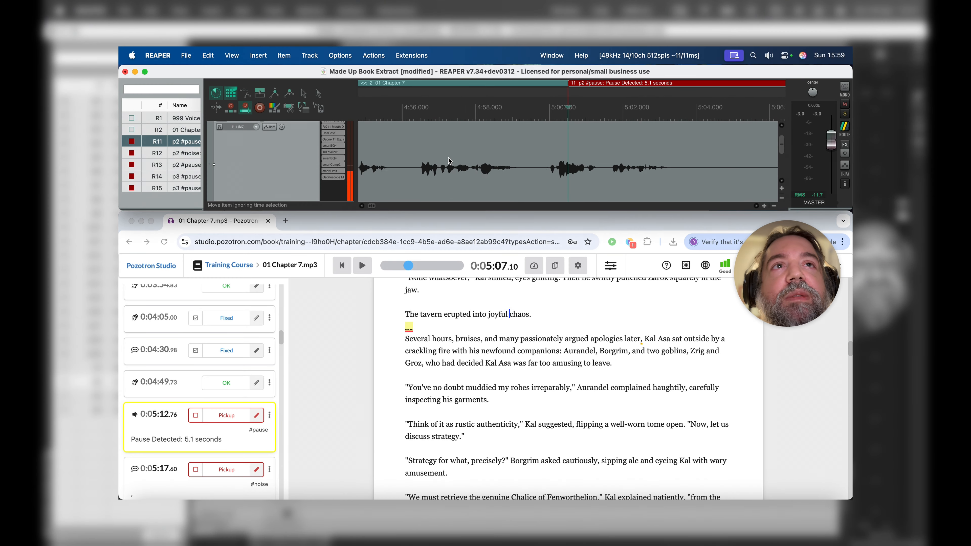
pyautogui.scroll(-2, 449, 161)
pyautogui.click(501, 154)
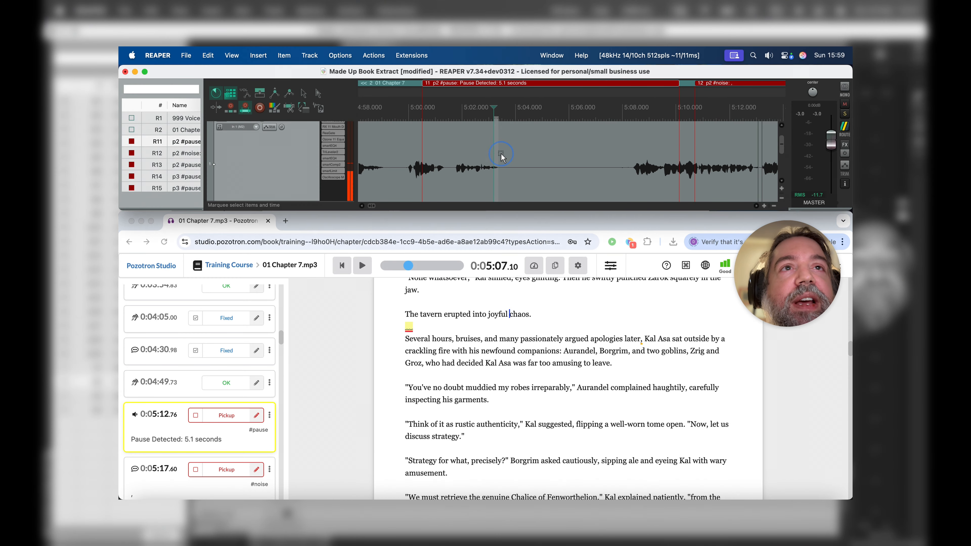
pyautogui.moveTo(501, 155); pyautogui.dragTo(633, 195)
pyautogui.moveTo(637, 191); pyautogui.dragTo(637, 190)
pyautogui.click(288, 110)
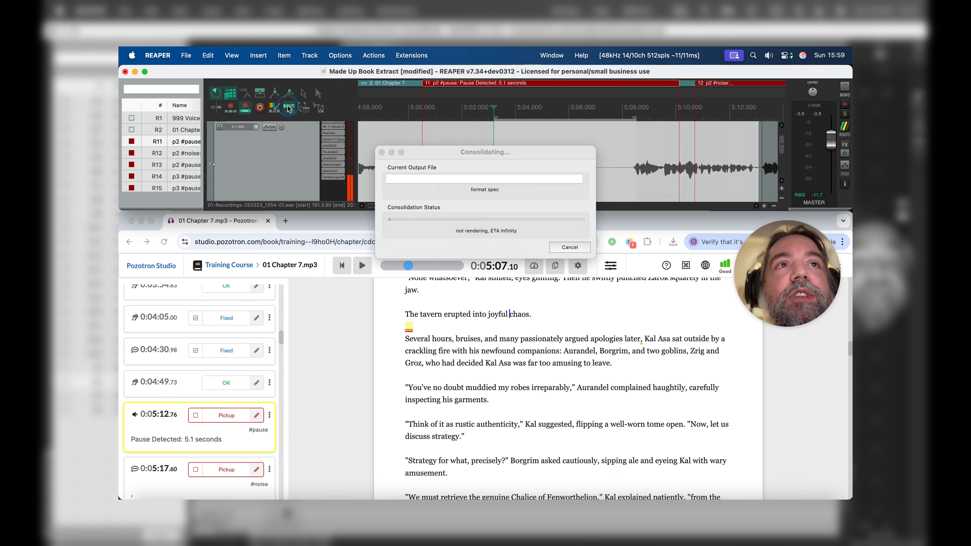
pyautogui.rightClick(471, 83)
pyautogui.click(500, 111)
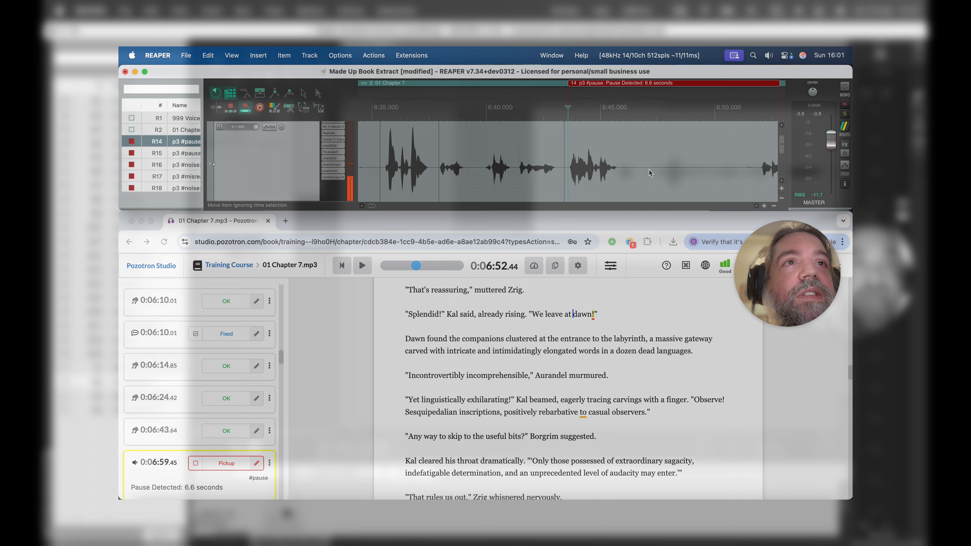
# Step: Try to shorten the selected silence from about 6:45 to 6:51.5 in the p3 #pause region, then undo the edit
pyautogui.hscroll(3, 631, 174)
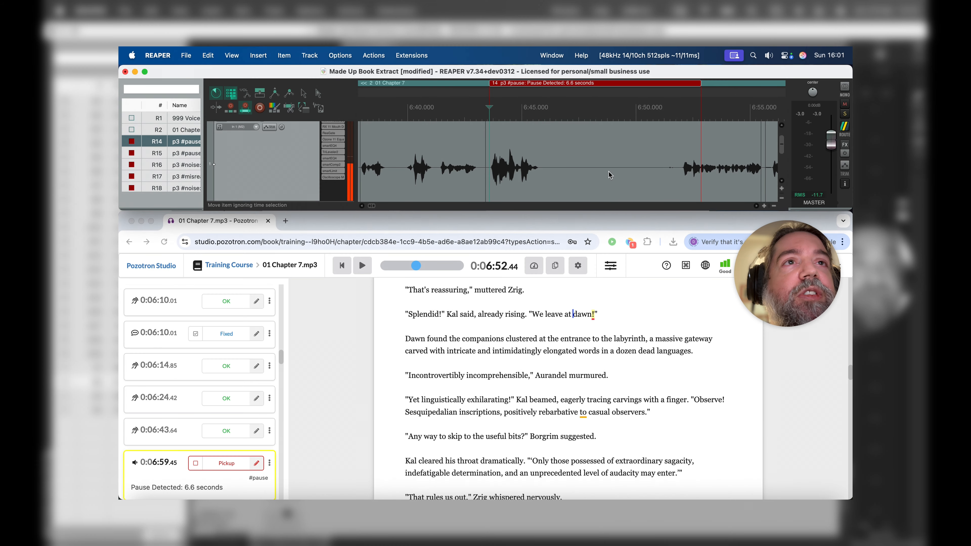
pyautogui.moveTo(536, 153); pyautogui.dragTo(687, 191)
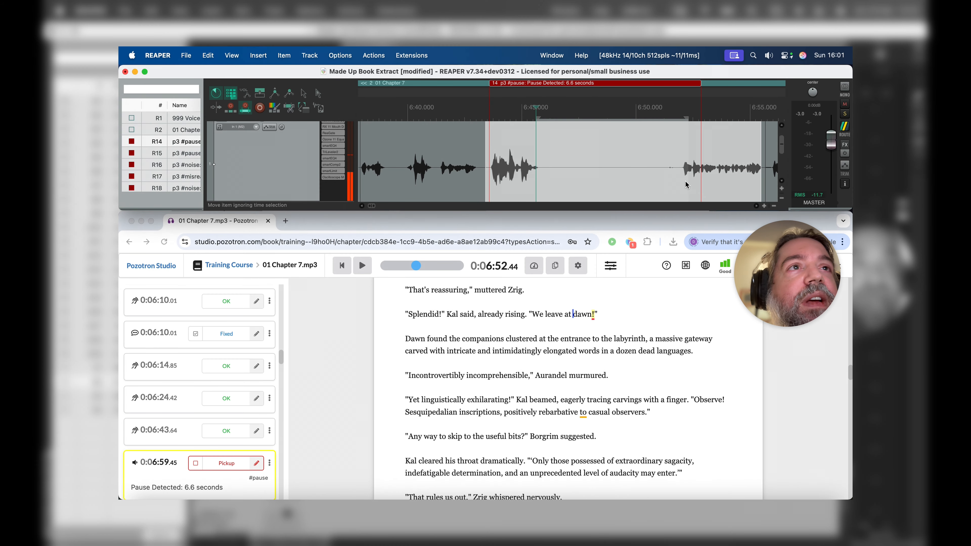
pyautogui.click(680, 174)
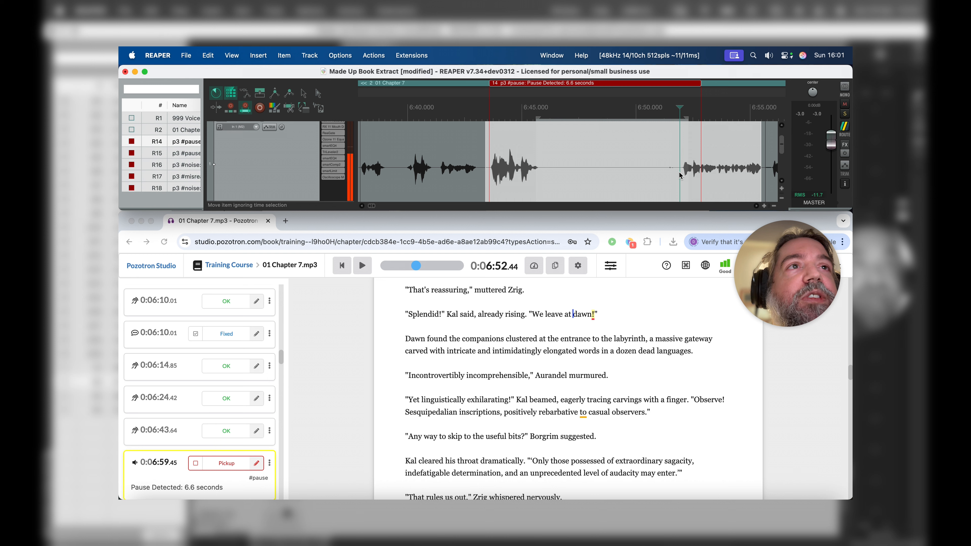
pyautogui.click(290, 109)
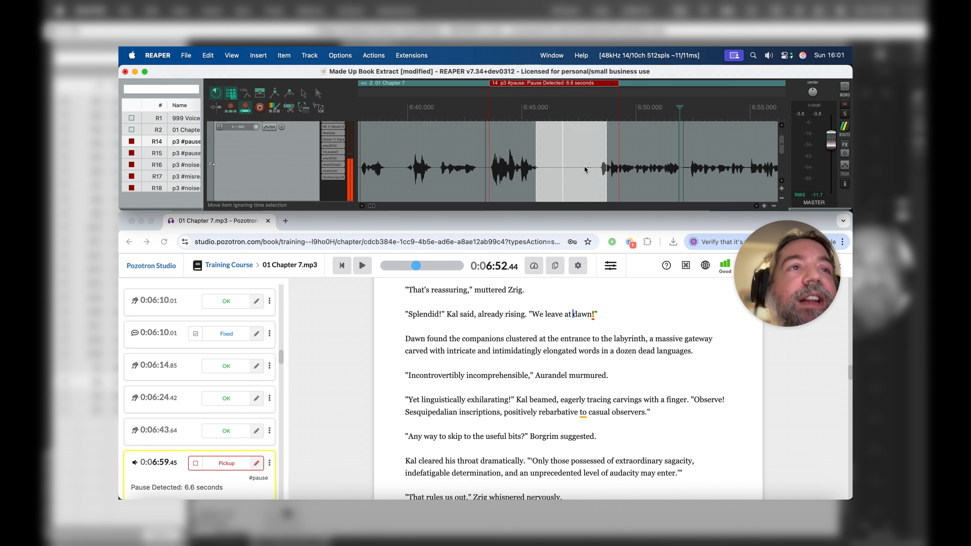
pyautogui.press('super+z')
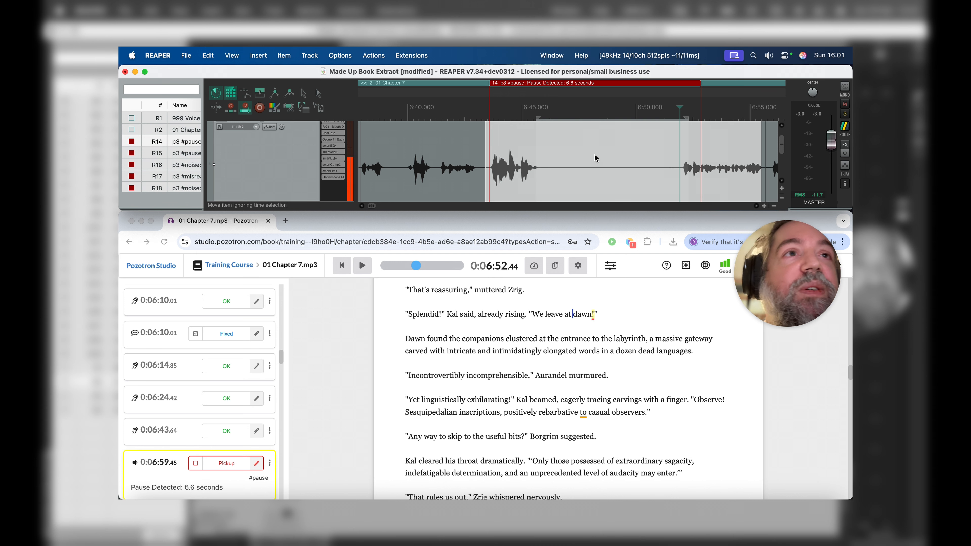
# Step: Cut out the short noise just before the speech at about 6:51 in the p3 #pause region and close the gap
pyautogui.click(660, 162)
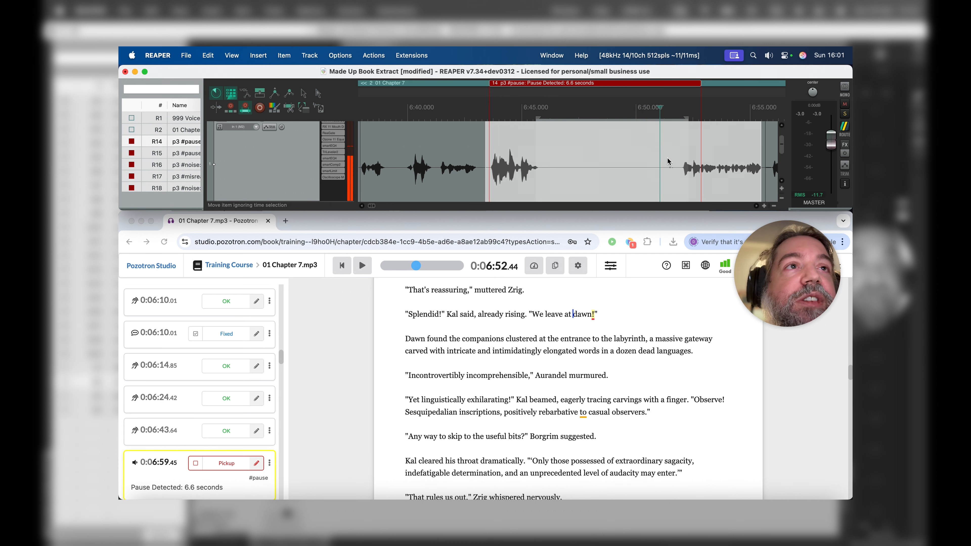
pyautogui.press('s')
pyautogui.click(676, 155)
pyautogui.press('s')
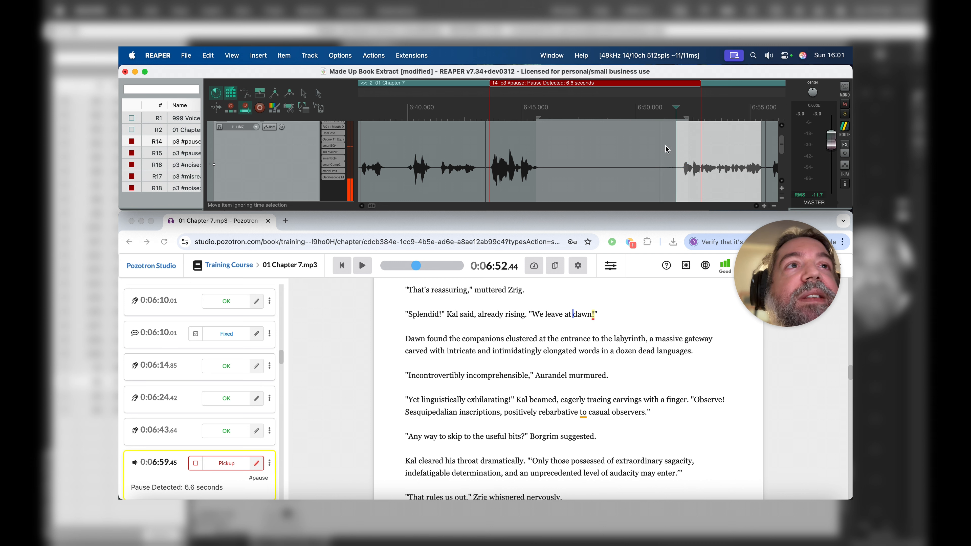
pyautogui.click(667, 148)
pyautogui.press('Delete')
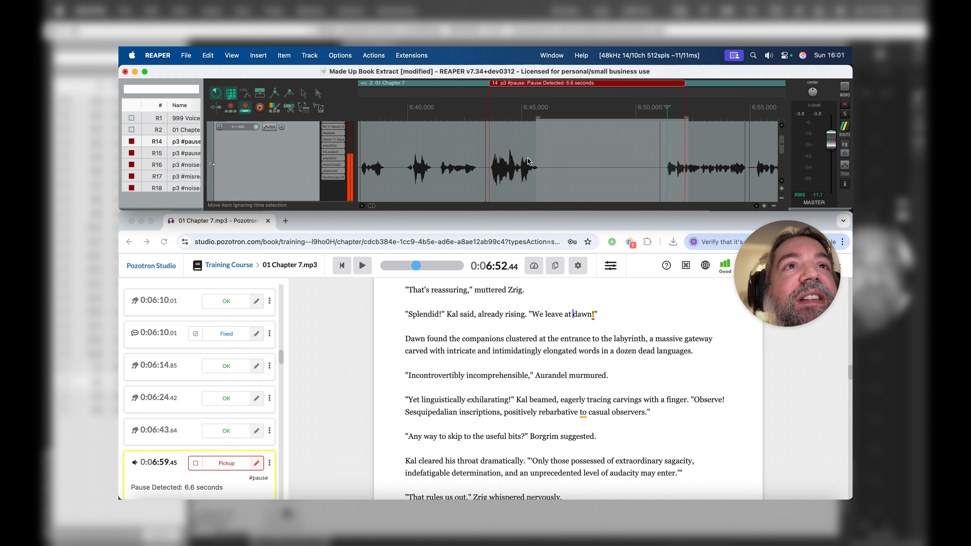
# Step: Shorten the remaining silence after about 6:45 to about 2.5 s, closing the gap, and remove the p3 #pause region
pyautogui.moveTo(536, 155); pyautogui.dragTo(675, 181)
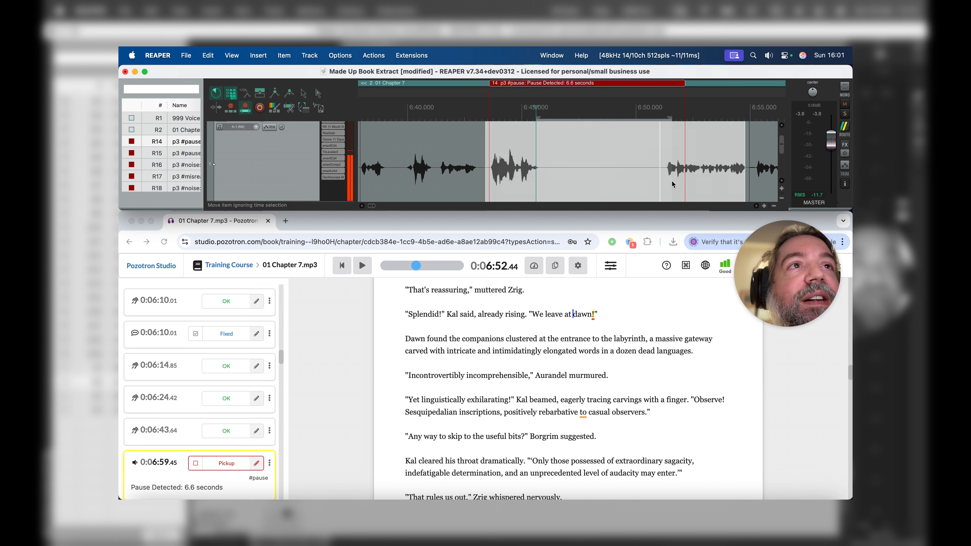
pyautogui.click(290, 108)
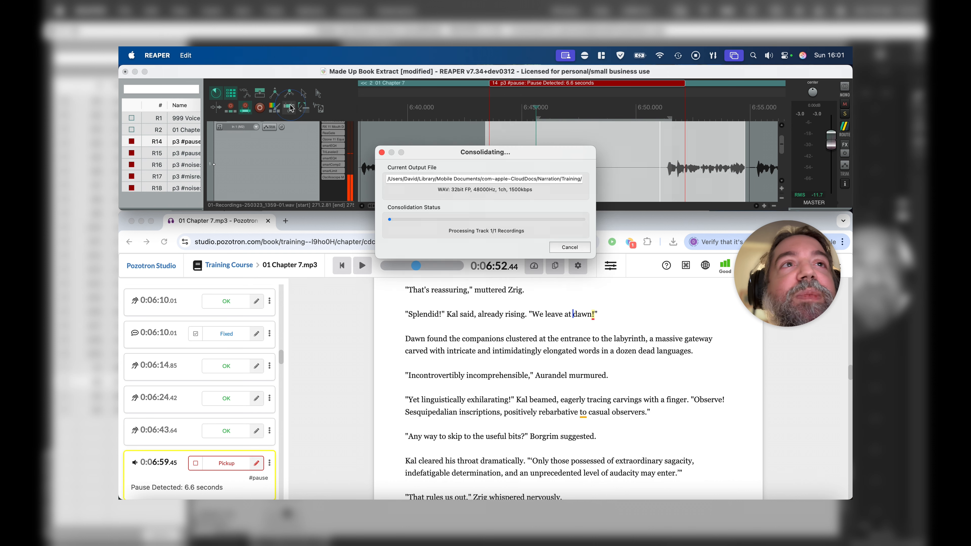
pyautogui.rightClick(561, 84)
pyautogui.click(570, 113)
# Step: Mark the 0:05:12.76 #pause pickup as fixed in Pozotron
pyautogui.click(155, 482)
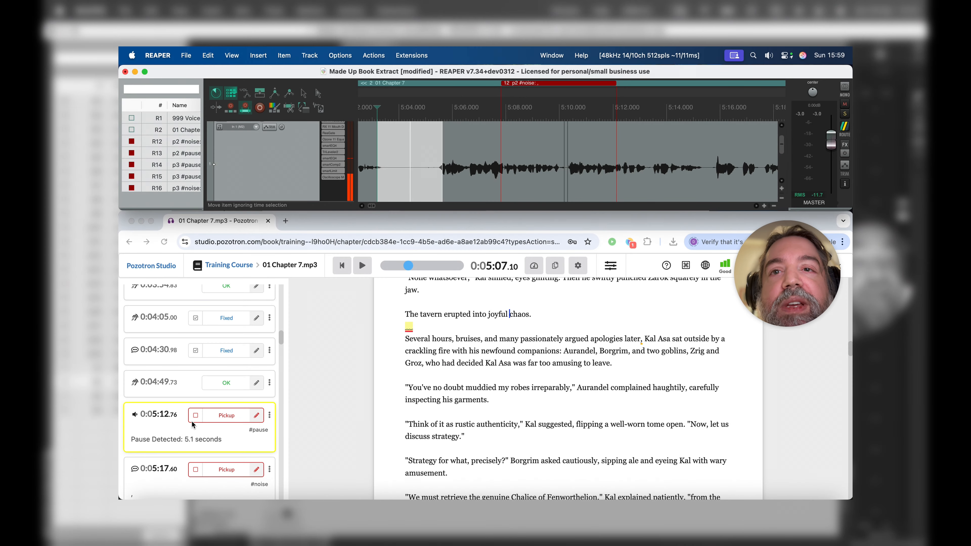
pyautogui.click(195, 417)
pyautogui.click(196, 416)
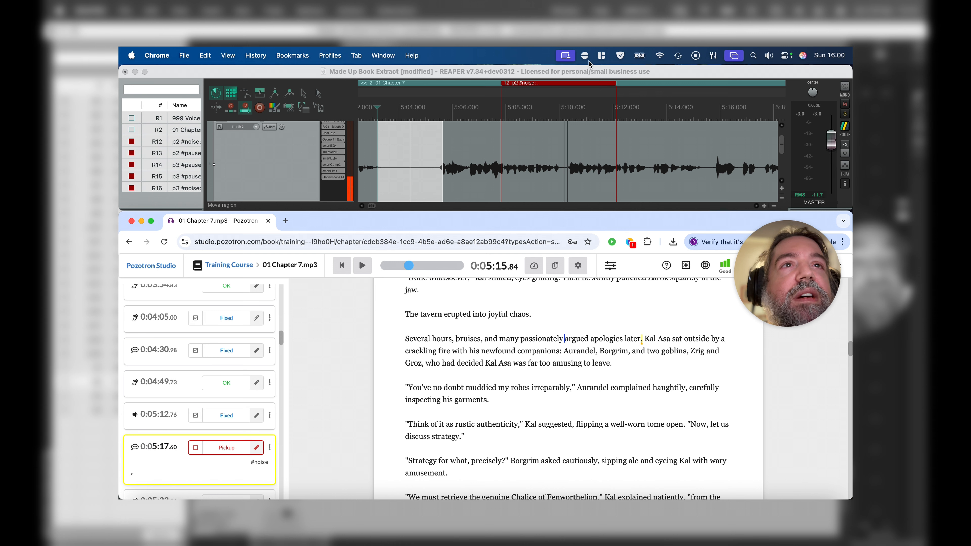
# Step: In REAPER, play the p2 #noise region, trim the item edges apart at the join near 5:10, and play it back
pyautogui.click(531, 160)
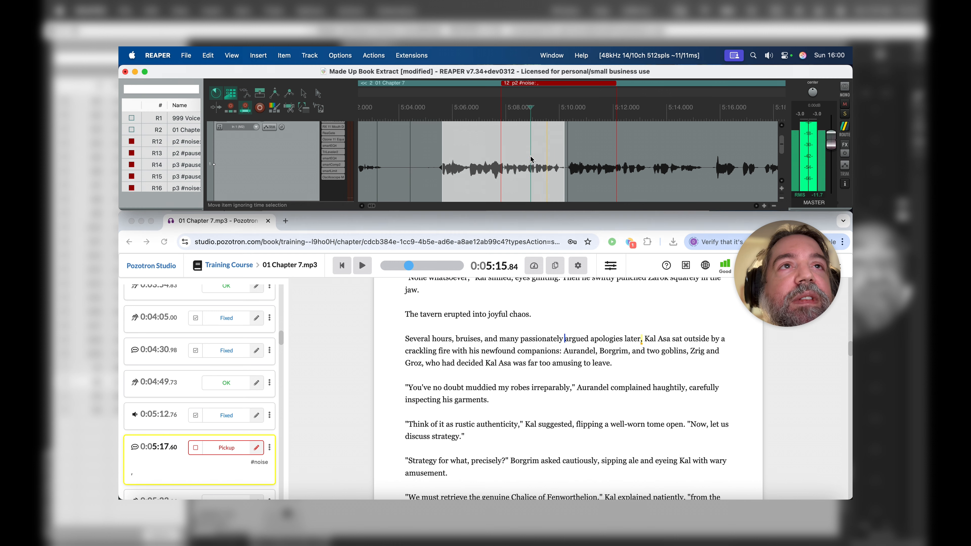
pyautogui.scroll(4, 530, 157)
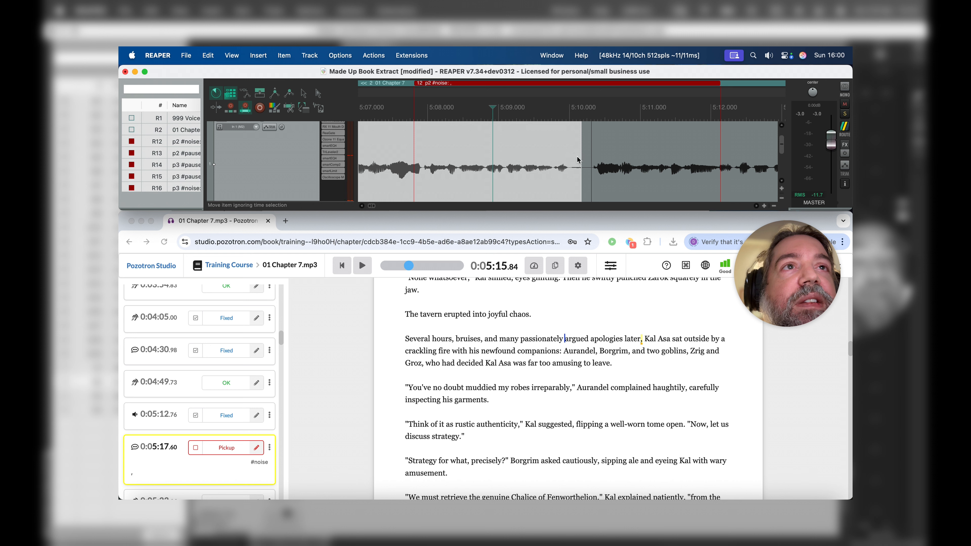
pyautogui.moveTo(578, 156)
pyautogui.mouseDown()
pyautogui.moveTo(567, 155)
pyautogui.moveTo(586, 155)
pyautogui.mouseUp()
pyautogui.moveTo(468, 165); pyautogui.dragTo(467, 167)
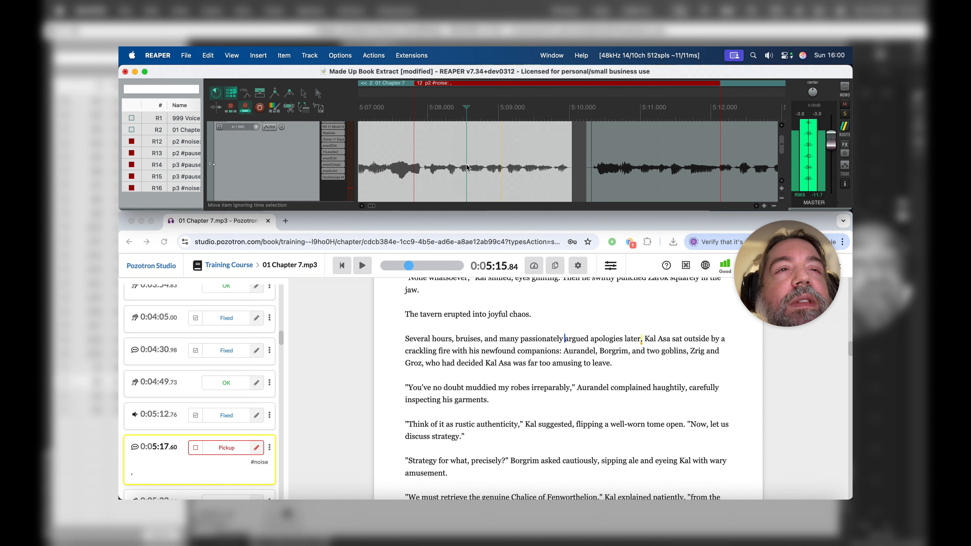
pyautogui.hscroll(2, 466, 168)
pyautogui.press('space')
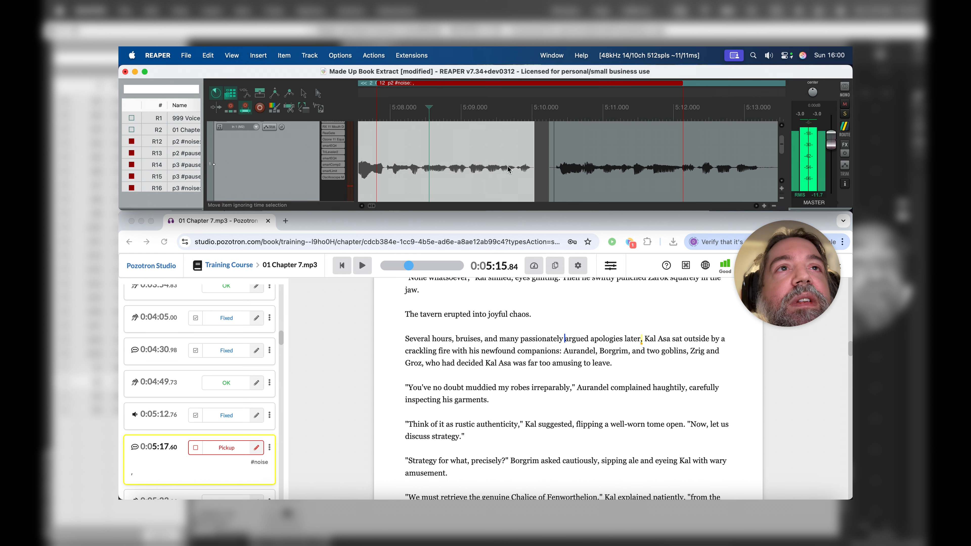
# Step: Trim the end of the item before the 5:10 gap slightly further back and replay the audio across the gap
pyautogui.moveTo(537, 149); pyautogui.dragTo(532, 150)
pyautogui.click(436, 161)
pyautogui.press('space')
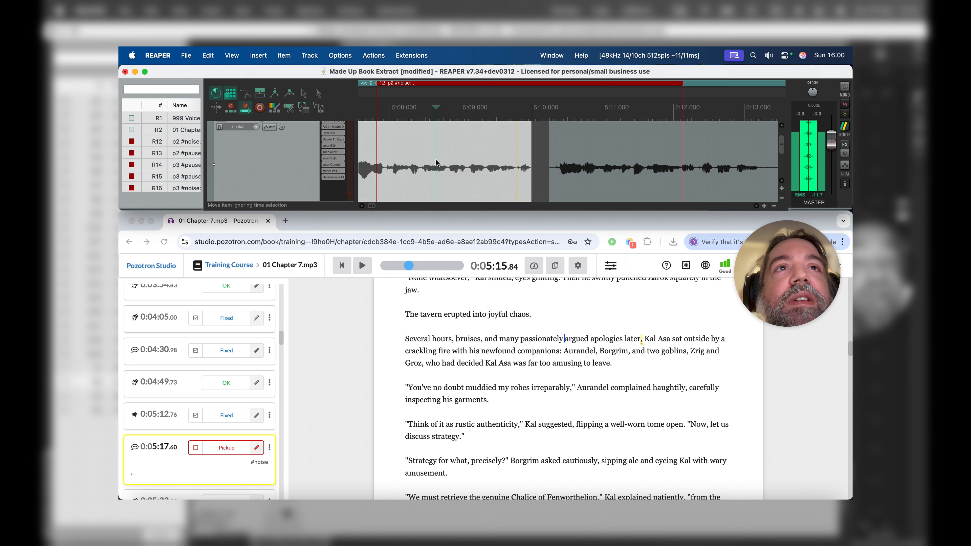
pyautogui.press('space')
pyautogui.hscroll(1, 476, 139)
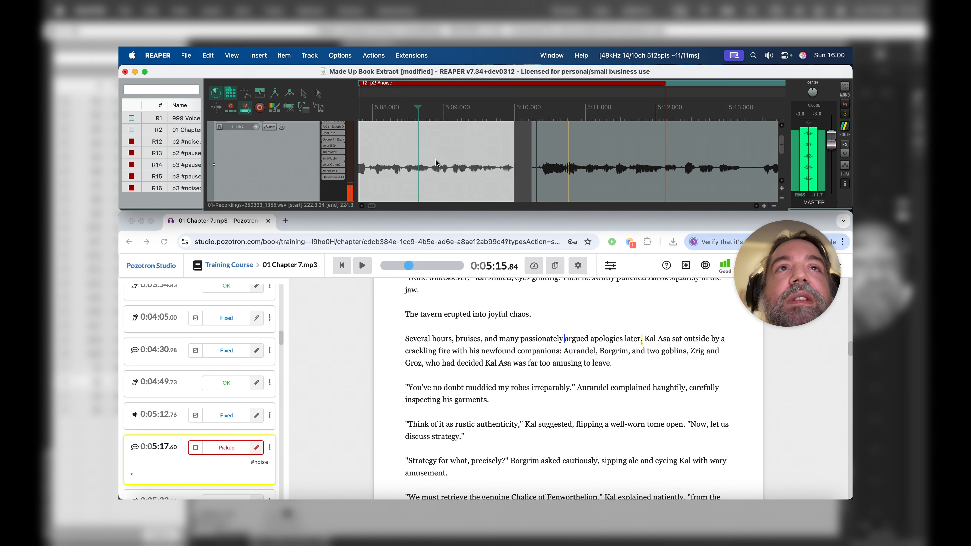
pyautogui.click(476, 138)
pyautogui.press('space')
pyautogui.hscroll(1, 477, 139)
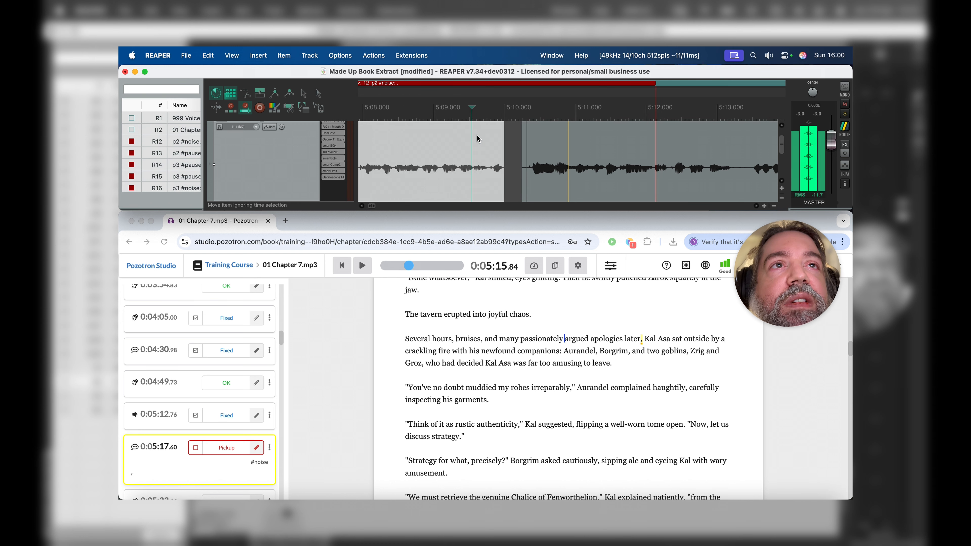
# Step: Stop playback and remove the p2 #noise region from the timeline
pyautogui.hscroll(1, 477, 139)
pyautogui.press('space')
pyautogui.rightClick(473, 83)
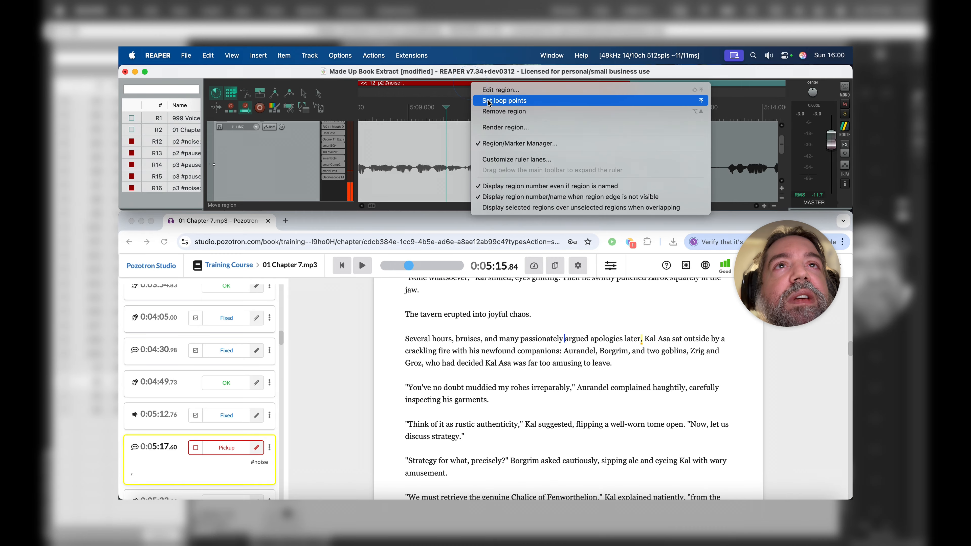
pyautogui.click(493, 112)
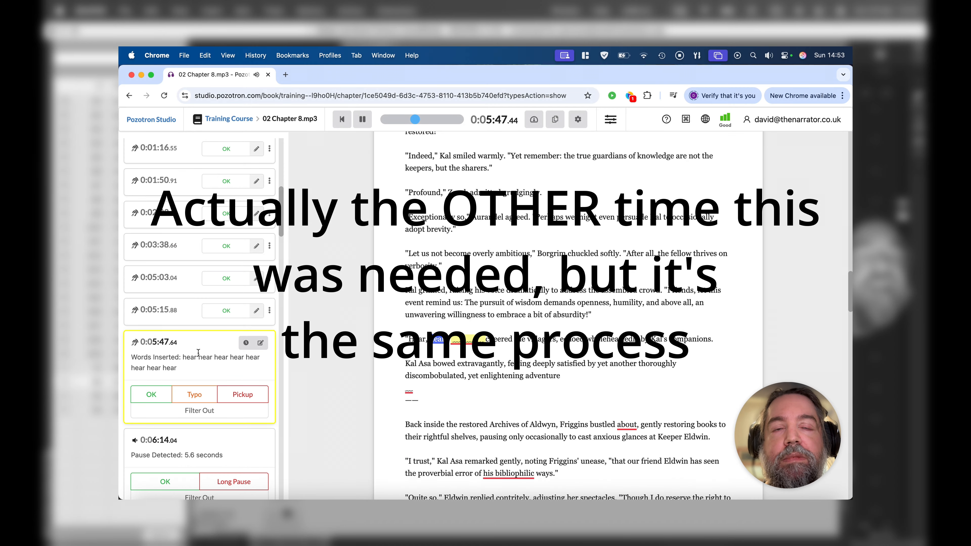
# Step: In Pozotron, replace the note on the 0:05:47.64 inserted-words pickup with "CROWD SFX REQUIRED"
pyautogui.click(257, 344)
pyautogui.click(233, 362)
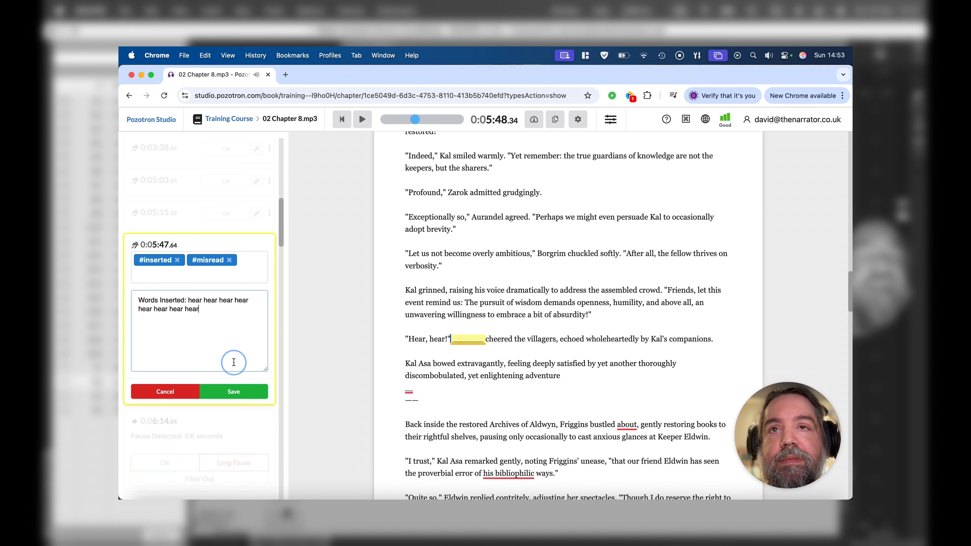
pyautogui.moveTo(233, 362); pyautogui.dragTo(120, 274)
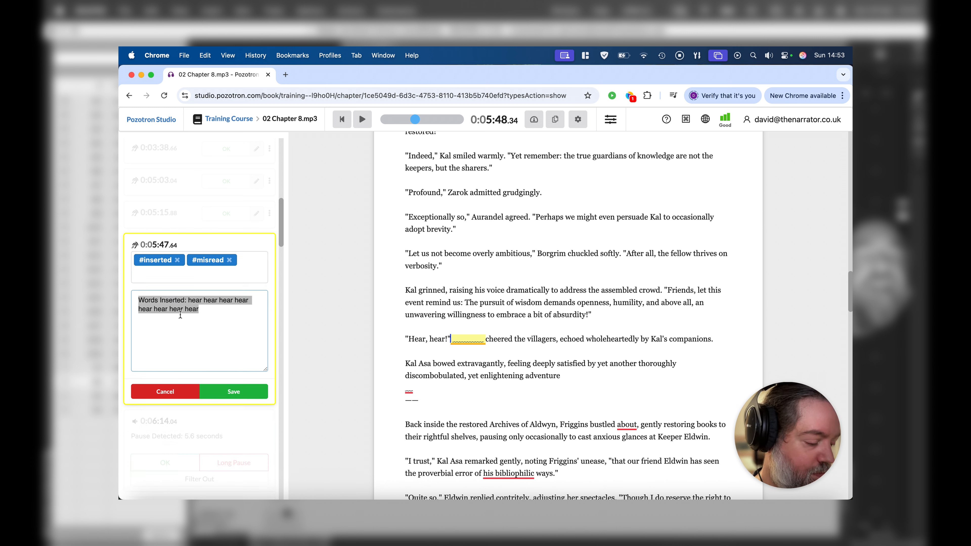
pyautogui.write('Cr')
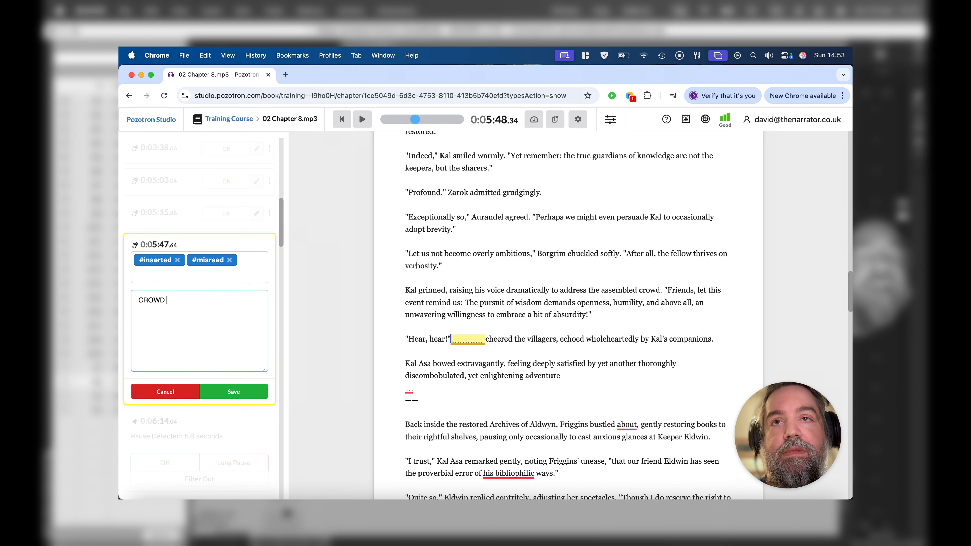
pyautogui.write('OWD SFX REQUIRE')
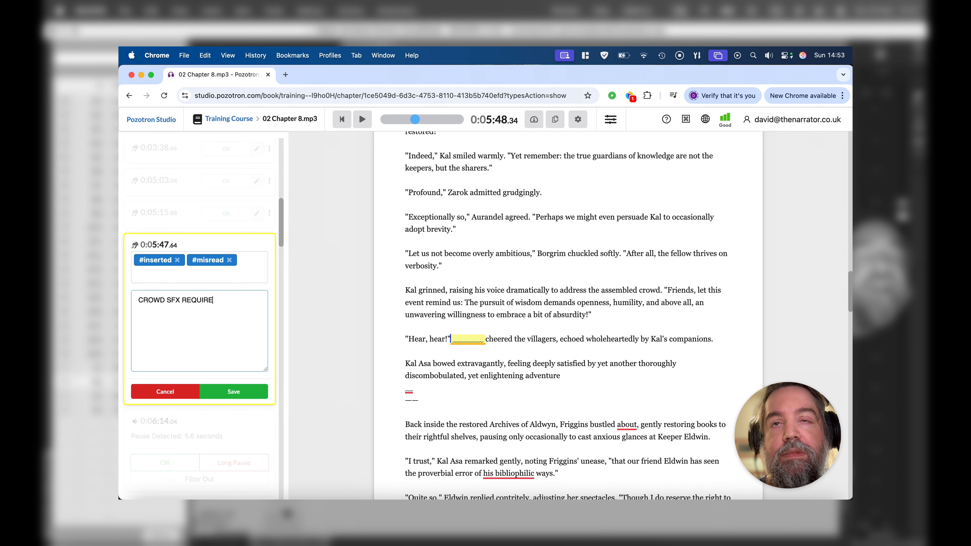
pyautogui.write('D')
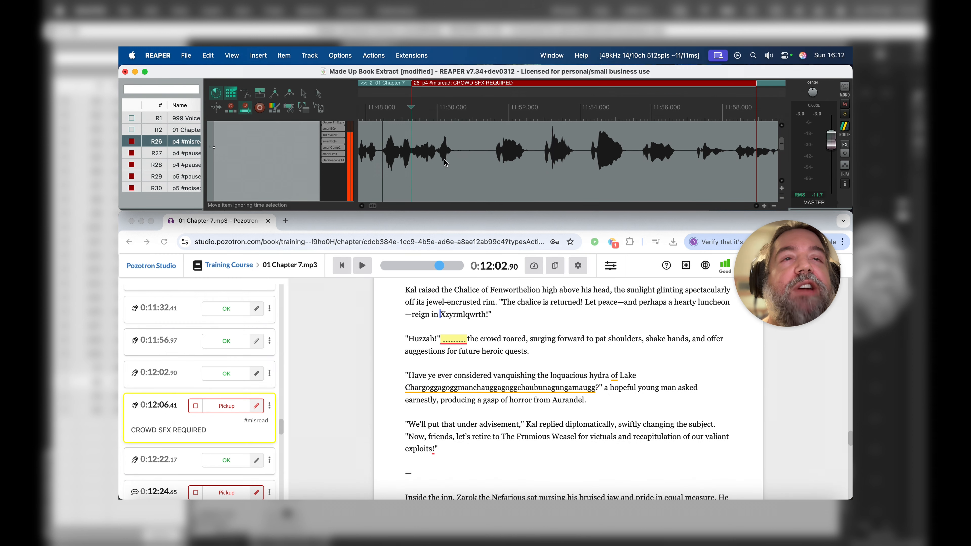
# Step: In REAPER, play the Recordings item through the p4 #misread CROWD SFX REQUIRED region
pyautogui.scroll(-3, 447, 160)
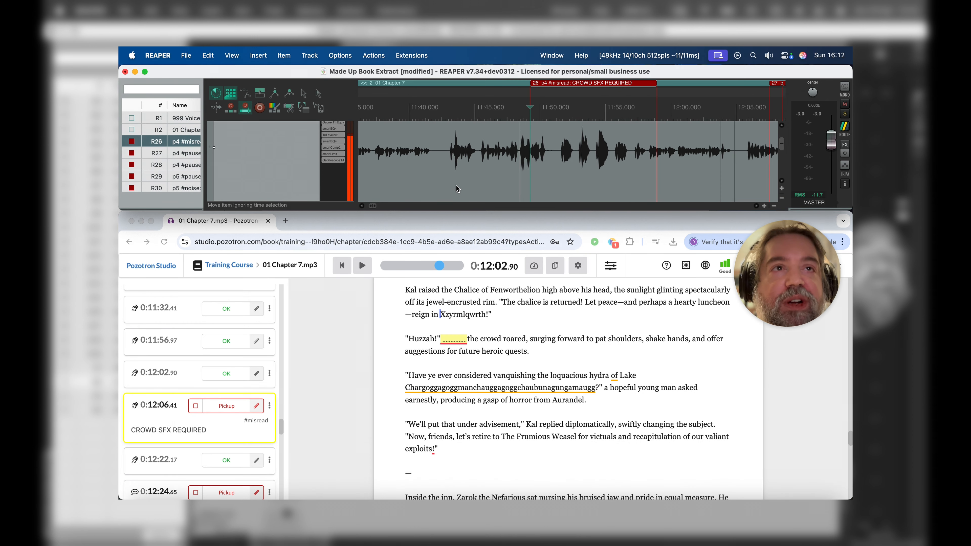
pyautogui.click(284, 55)
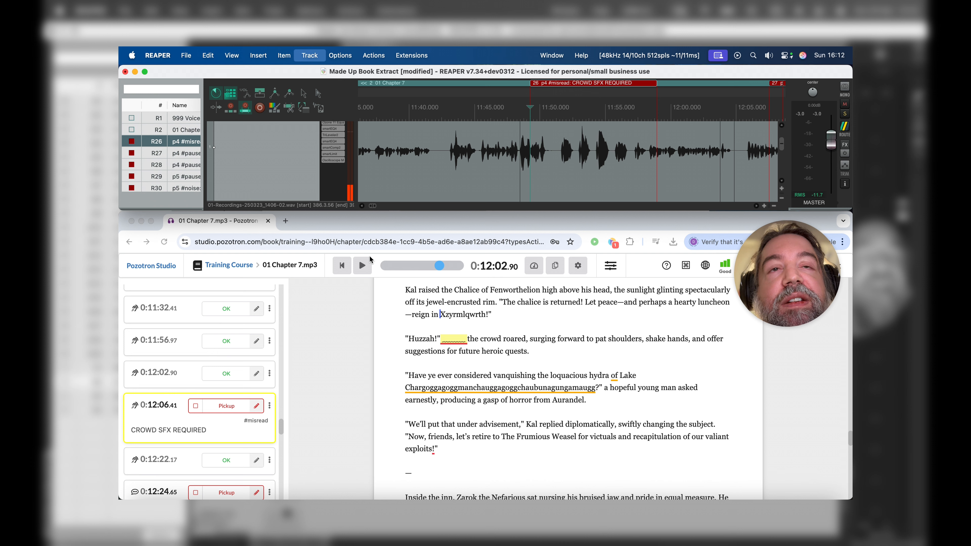
pyautogui.click(370, 255)
pyautogui.scroll(3, 576, 143)
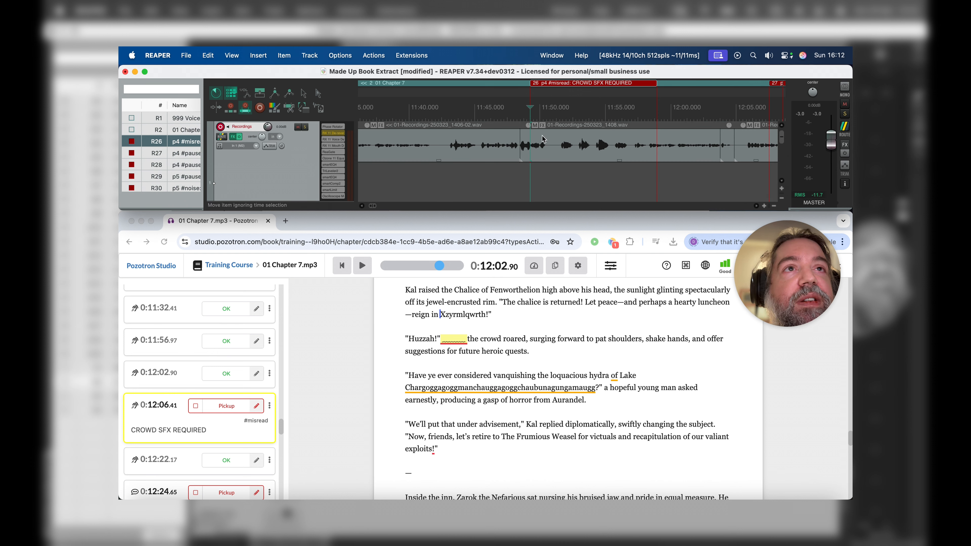
pyautogui.click(554, 139)
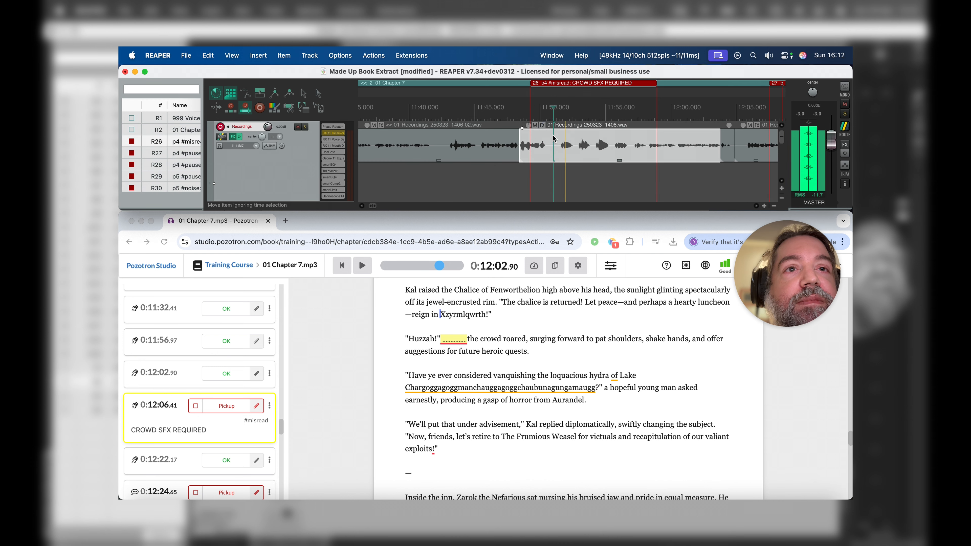
pyautogui.click(529, 137)
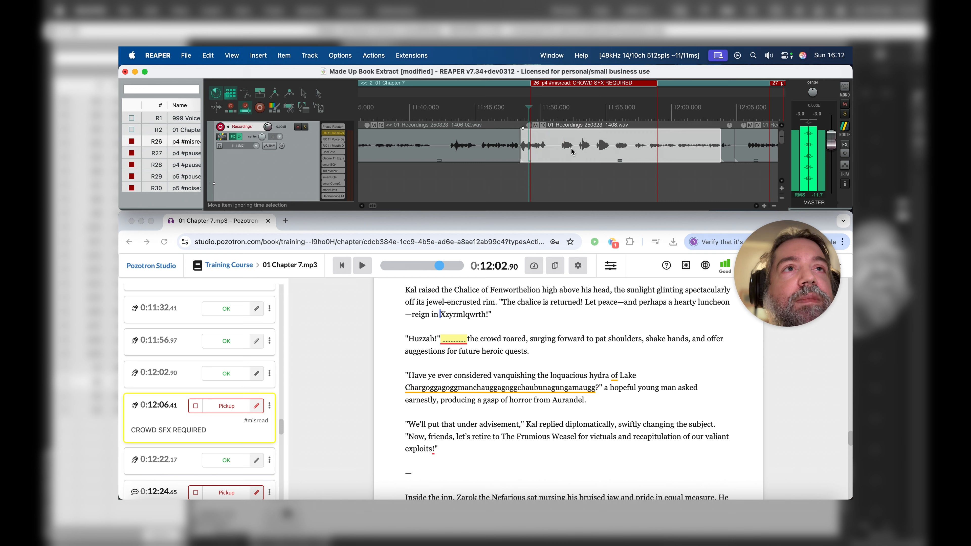
pyautogui.press('space')
# Step: Split out the shout between about 11:53.0 and 11:53.9 and move it below the main item, starting at about 11:52.3
pyautogui.scroll(3, 574, 153)
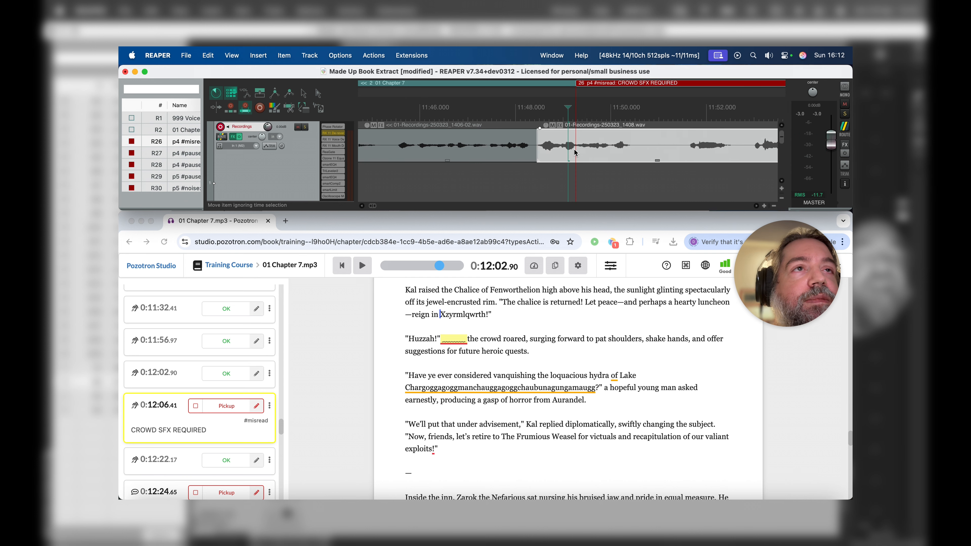
pyautogui.scroll(4, 574, 152)
pyautogui.scroll(1, 574, 152)
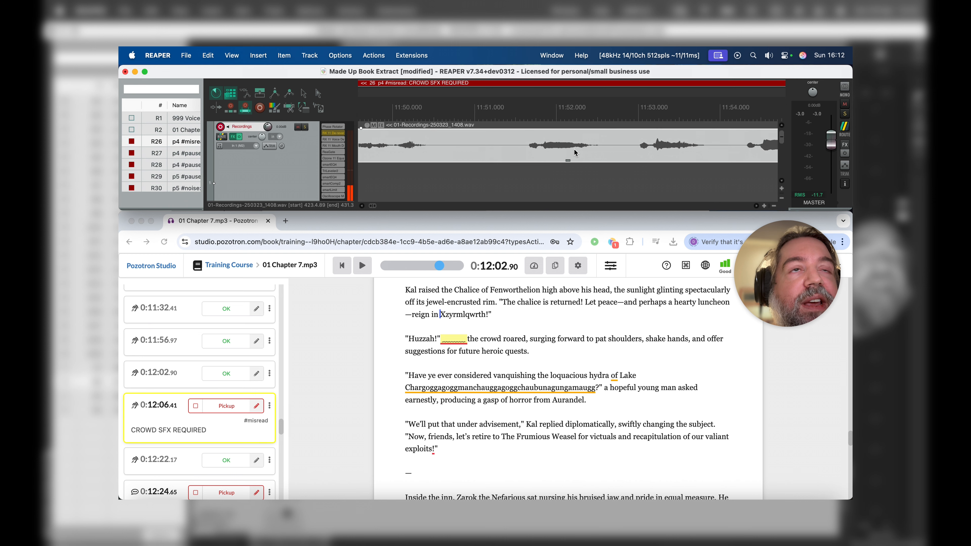
pyautogui.hscroll(2, 566, 149)
pyautogui.click(524, 141)
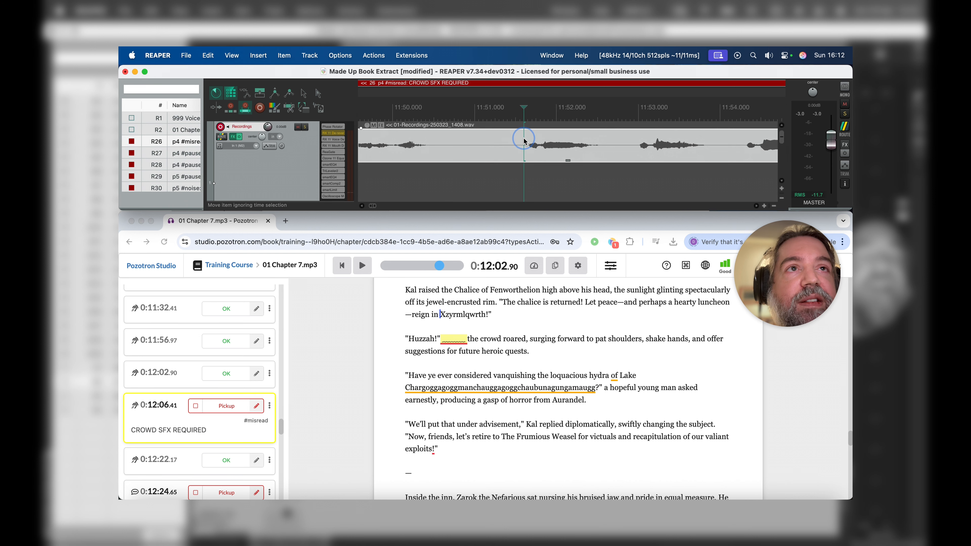
pyautogui.click(635, 140)
pyautogui.press('s')
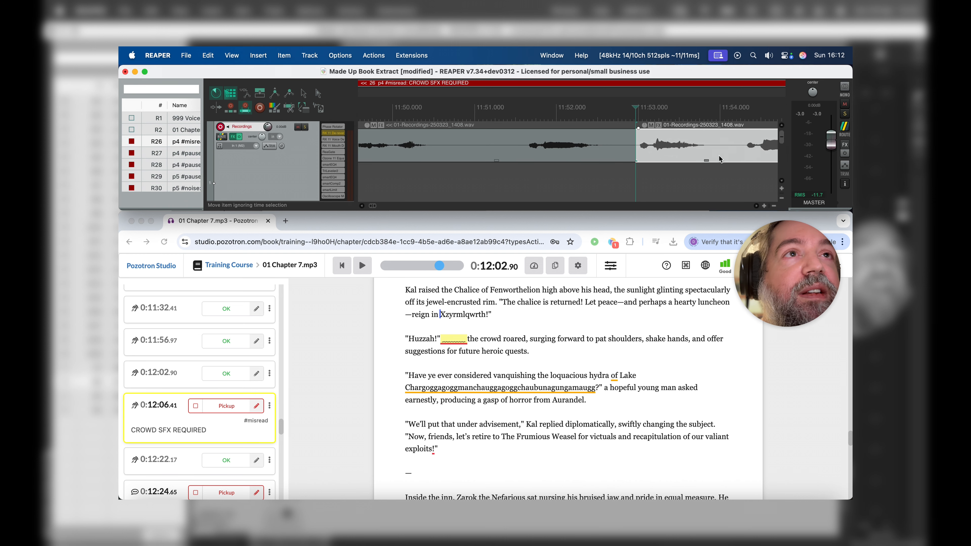
pyautogui.click(712, 140)
pyautogui.press('s')
pyautogui.moveTo(662, 143); pyautogui.dragTo(598, 185)
pyautogui.scroll(-2, 599, 185)
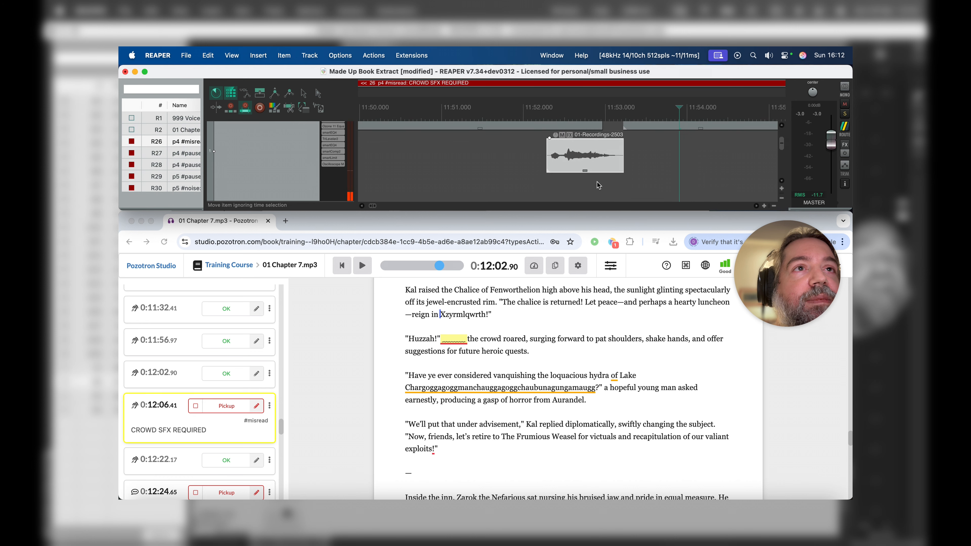
pyautogui.scroll(3, 612, 169)
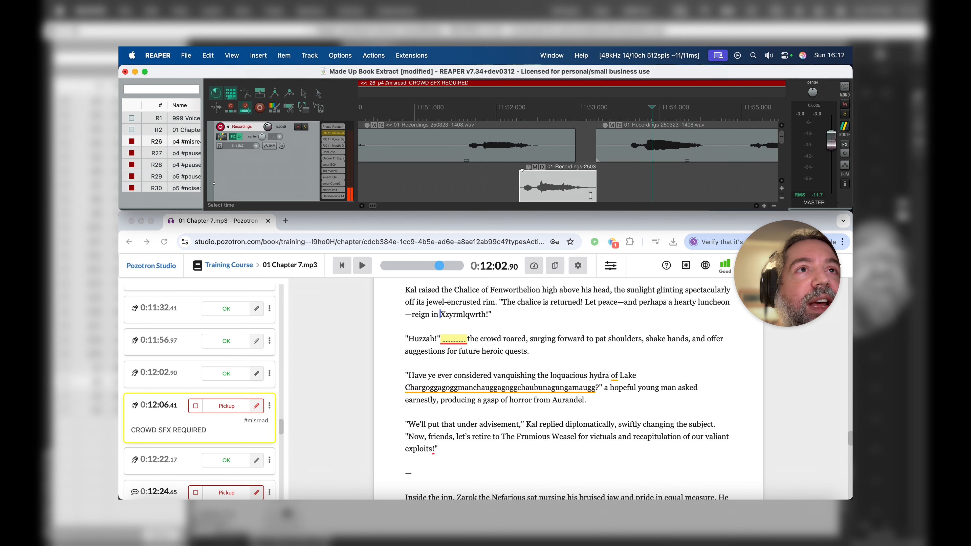
# Step: Split out the shout from about 11:53.5 to 11:54.7, enlarge the arrange view, and stack it under the first moved shout
pyautogui.click(618, 143)
pyautogui.press('s')
pyautogui.click(716, 154)
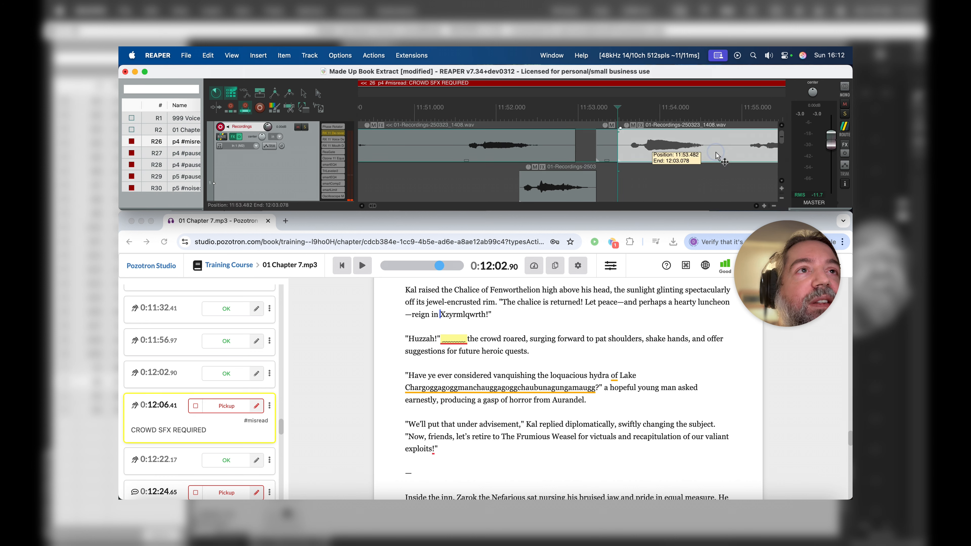
pyautogui.press('s')
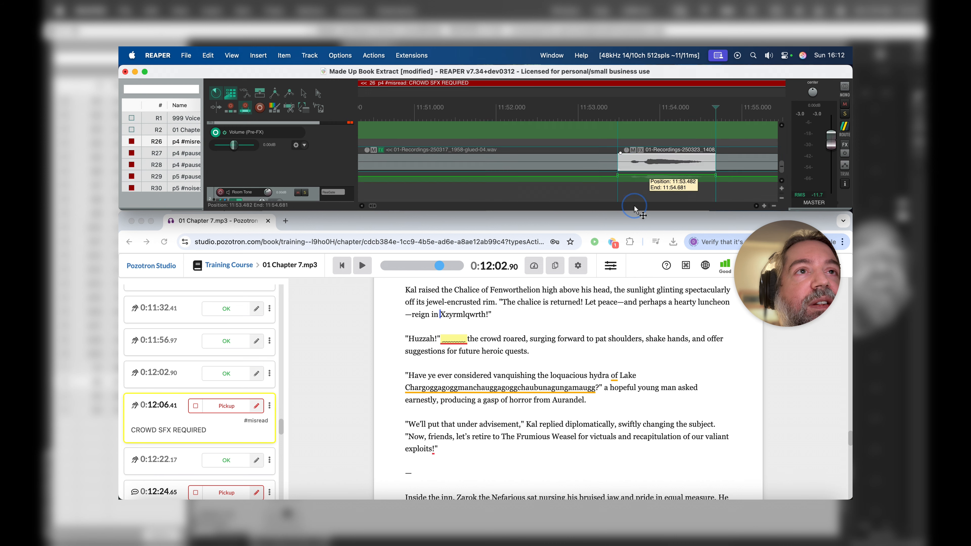
pyautogui.click(625, 129)
pyautogui.moveTo(625, 129); pyautogui.dragTo(627, 149)
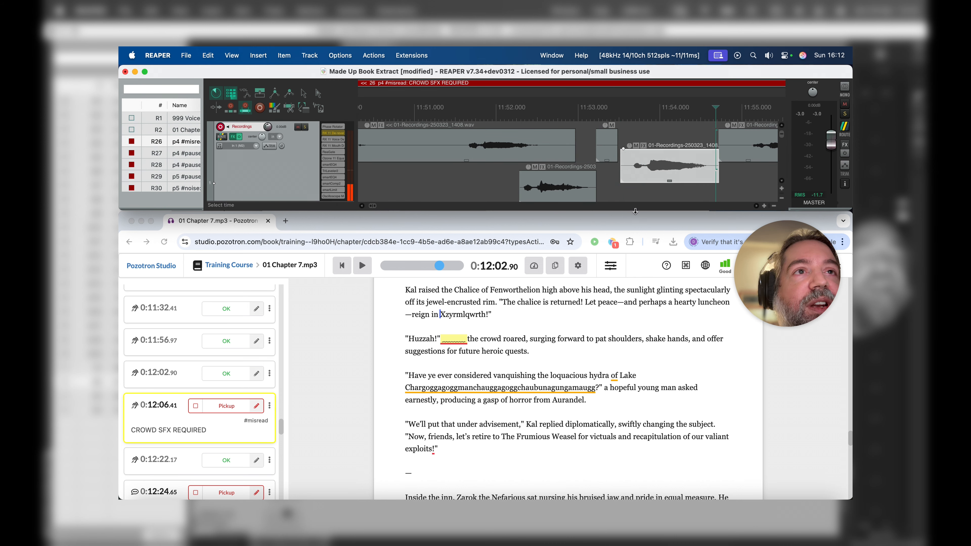
pyautogui.moveTo(635, 211); pyautogui.dragTo(635, 399)
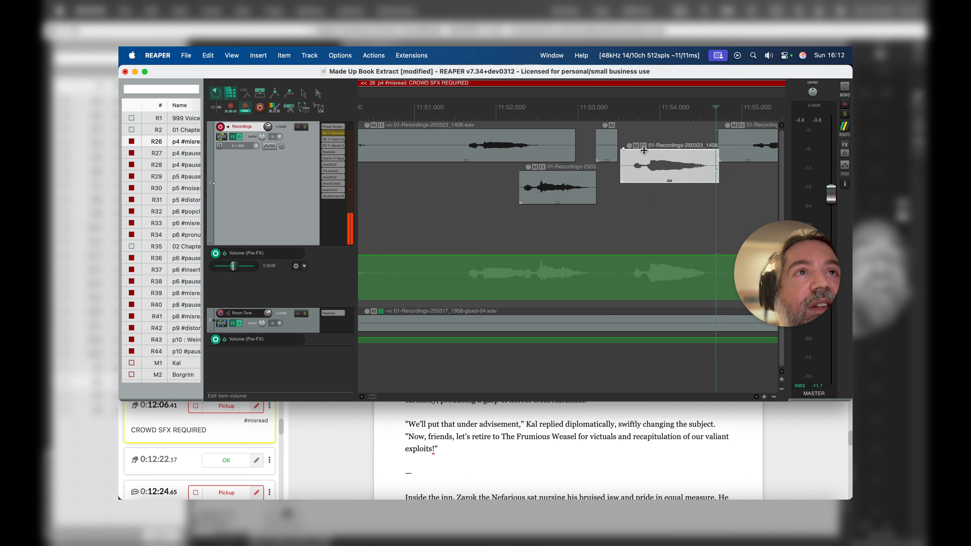
pyautogui.moveTo(637, 164); pyautogui.dragTo(538, 224)
# Step: Split the main item around the following shout, at about 11:53.9 and 11:55.0
pyautogui.click(652, 147)
pyautogui.press('s')
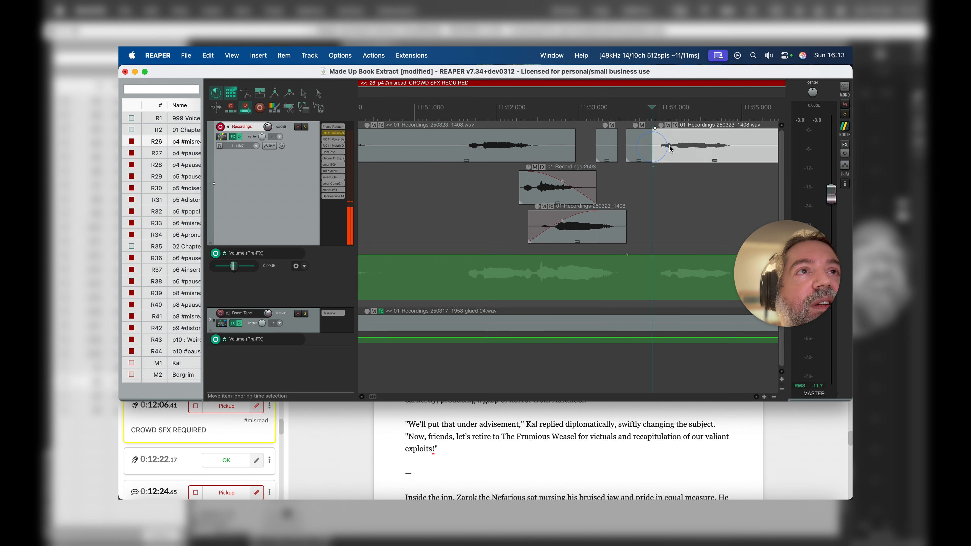
pyautogui.click(740, 140)
pyautogui.press('s')
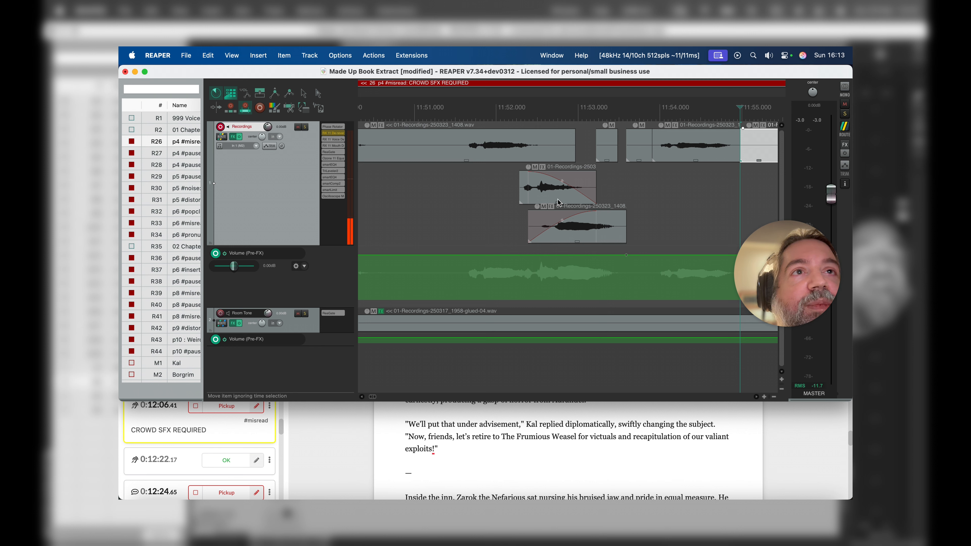
# Step: Adjust the overlap of the two stacked shouts, clear their crossfade, and shift the lower one to start at about 11:52.4
pyautogui.moveTo(561, 178)
pyautogui.mouseDown()
pyautogui.moveTo(618, 182)
pyautogui.moveTo(575, 179)
pyautogui.mouseUp()
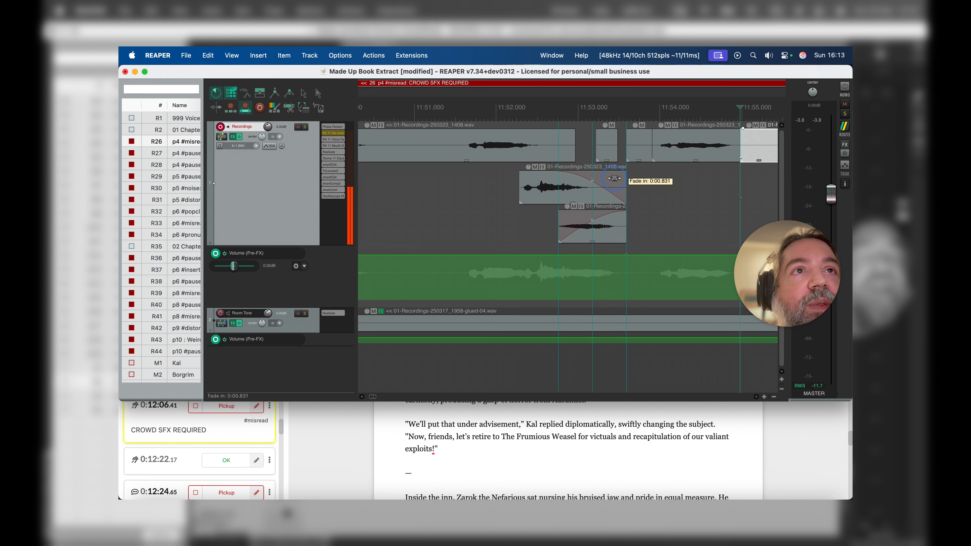
pyautogui.click(604, 183)
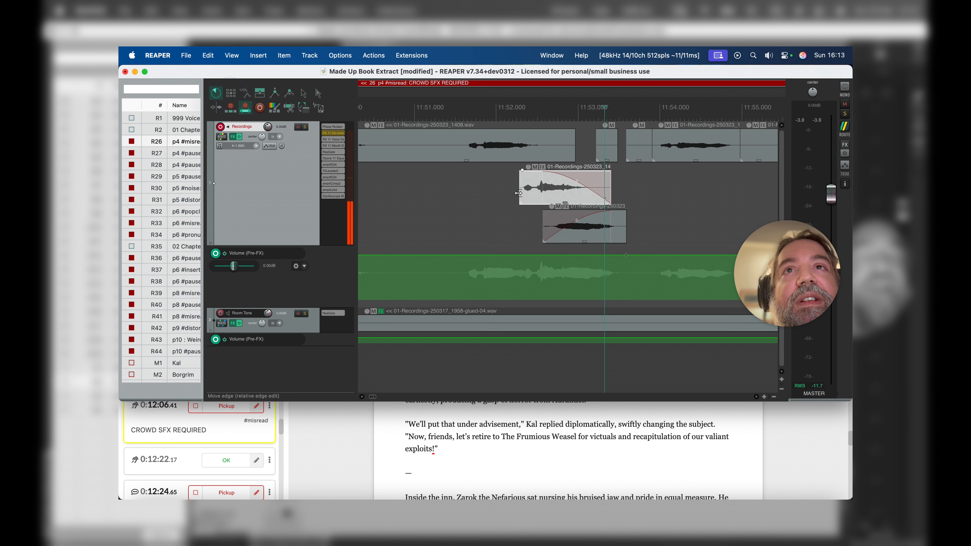
pyautogui.moveTo(580, 181)
pyautogui.mouseDown()
pyautogui.moveTo(596, 182)
pyautogui.moveTo(583, 181)
pyautogui.mouseUp()
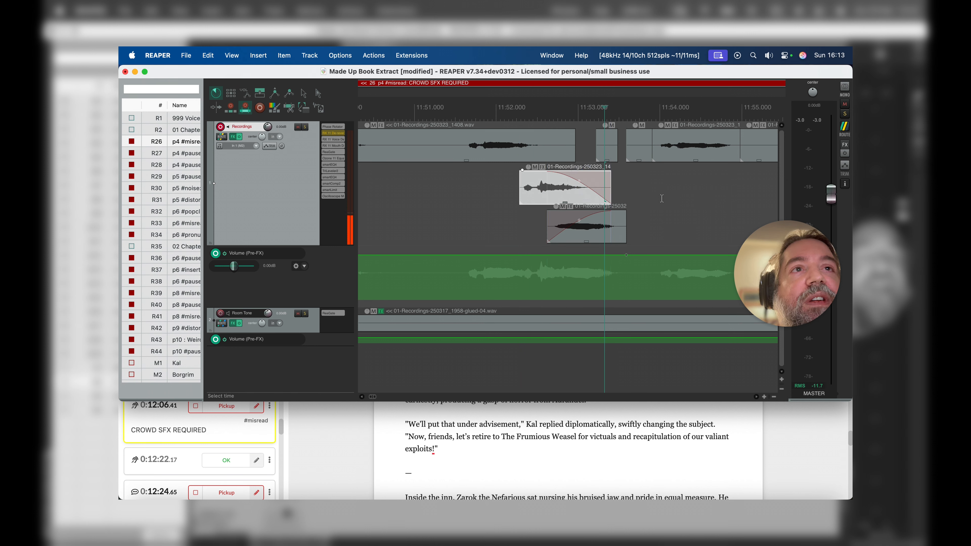
pyautogui.click(643, 195)
pyautogui.click(590, 225)
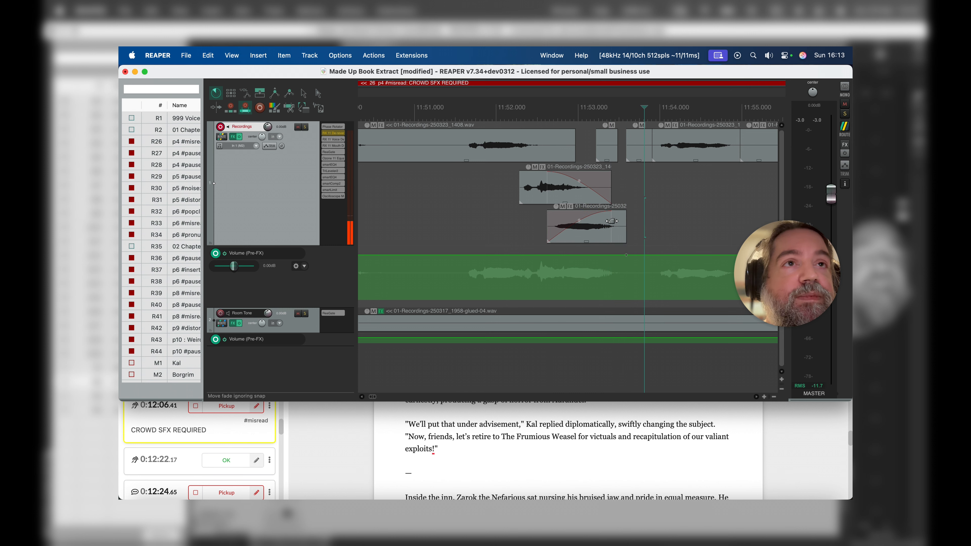
pyautogui.click(593, 221)
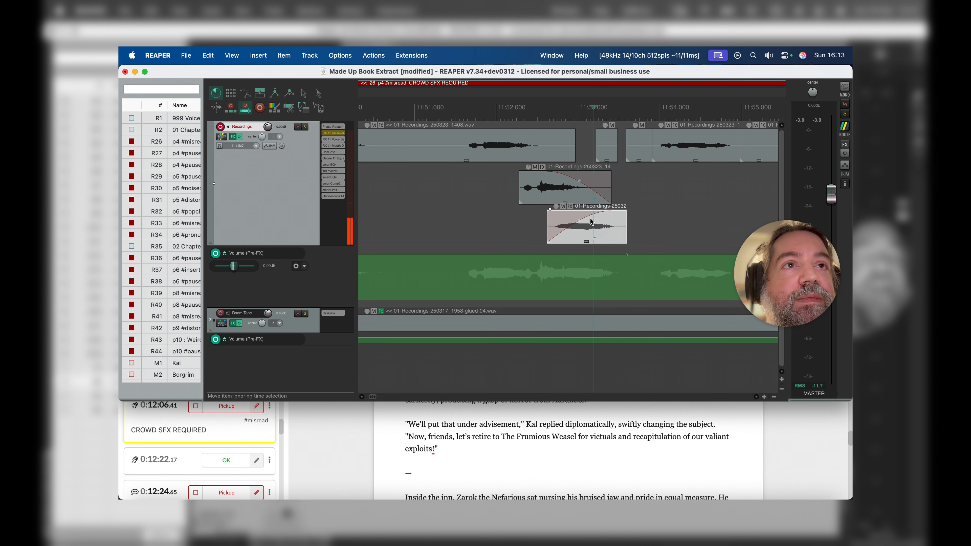
pyautogui.moveTo(593, 221); pyautogui.dragTo(565, 242)
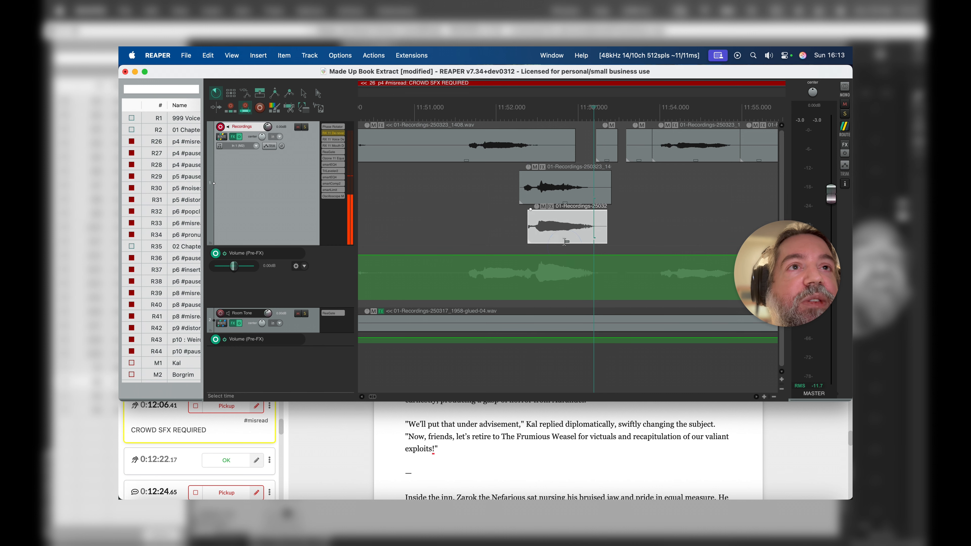
# Step: Halve the height of the two stacked shout items and move both directly beneath the original shout at about 11:51.6
pyautogui.click(672, 141)
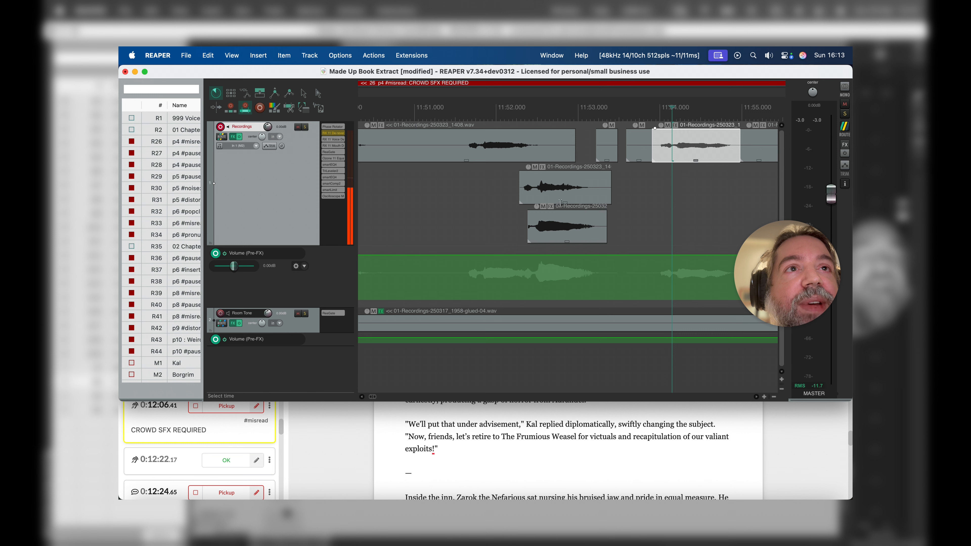
pyautogui.moveTo(566, 203); pyautogui.dragTo(566, 187)
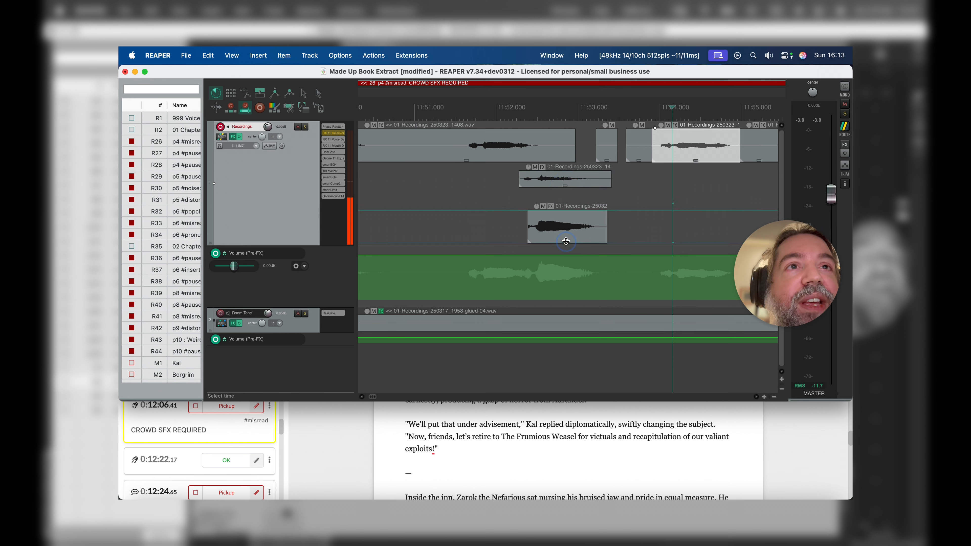
pyautogui.moveTo(566, 241); pyautogui.dragTo(518, 223)
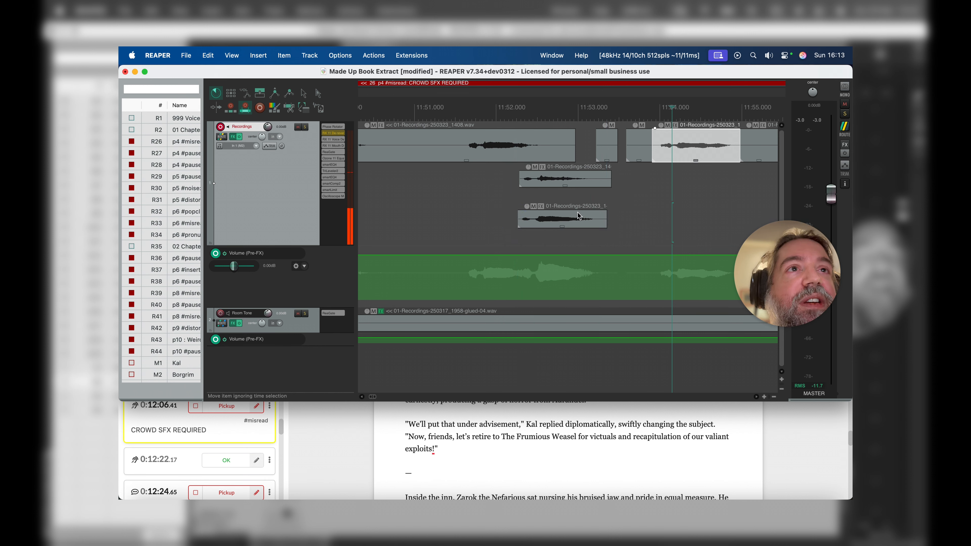
pyautogui.moveTo(559, 176); pyautogui.dragTo(507, 169)
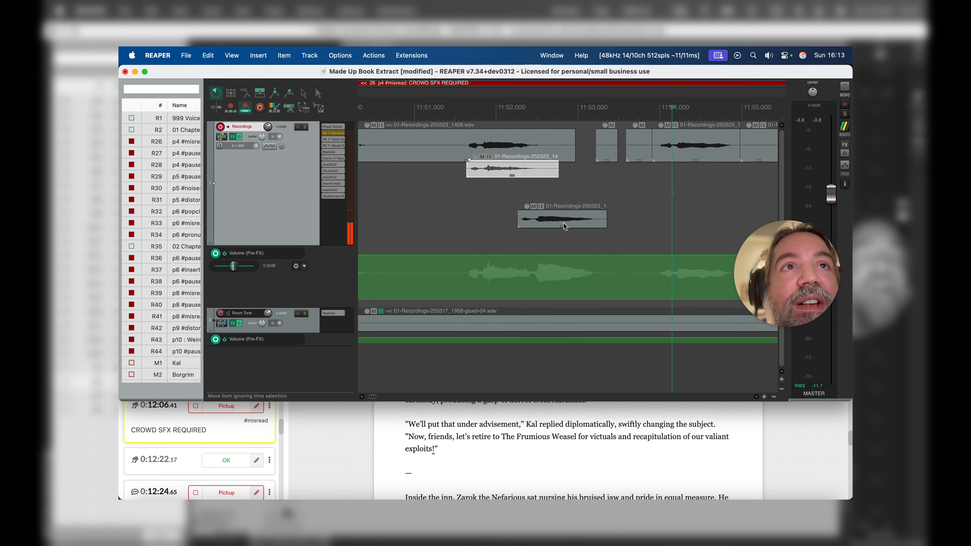
pyautogui.moveTo(562, 215); pyautogui.dragTo(507, 193)
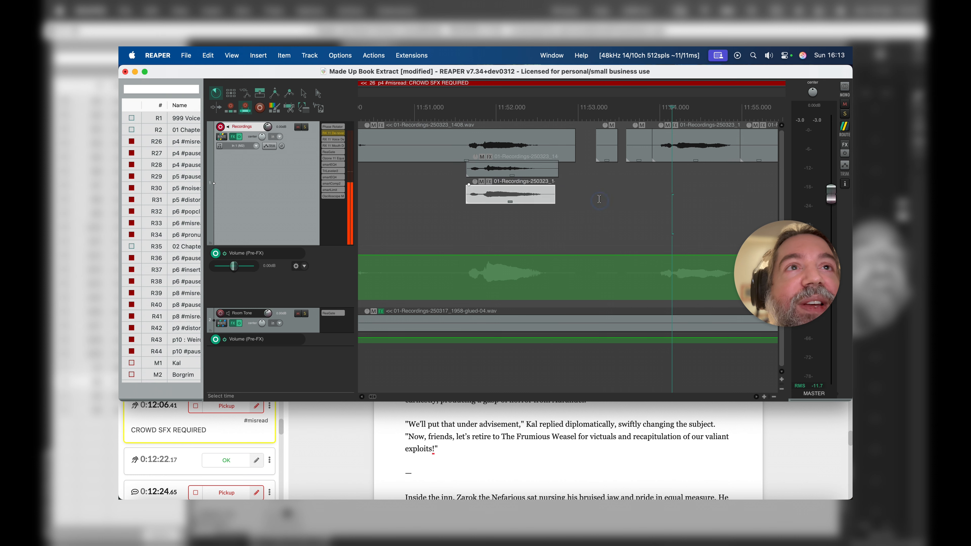
# Step: Move the third split-out shout to the bottom of the stack at about 11:51.6 and reduce its height to match
pyautogui.click(600, 181)
pyautogui.moveTo(664, 141); pyautogui.dragTo(514, 221)
pyautogui.click(551, 213)
pyautogui.hscroll(3, 695, 172)
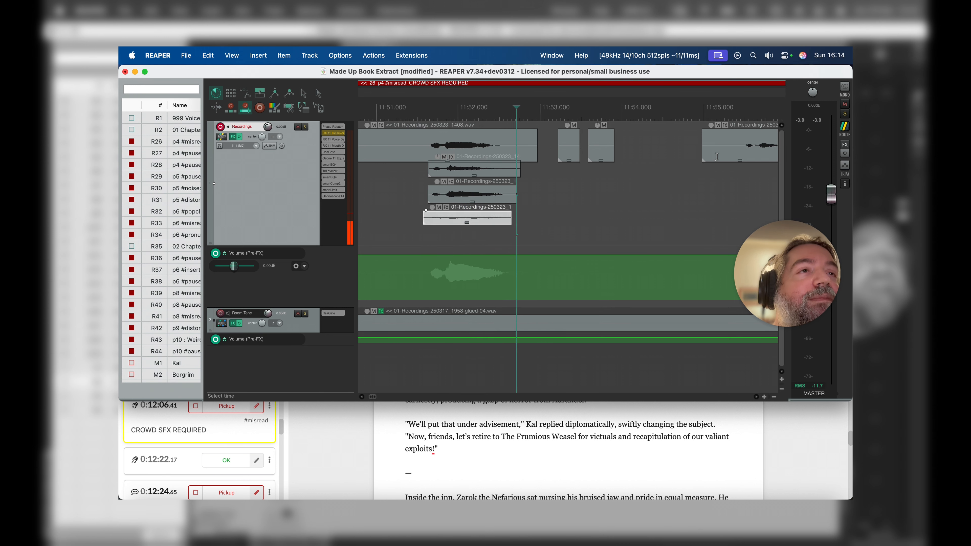
# Step: Split the fourth shout out of the main item at about 11:55.4 and 11:56.4 and drop it beneath the stacked shouts
pyautogui.click(700, 147)
pyautogui.hscroll(2, 761, 139)
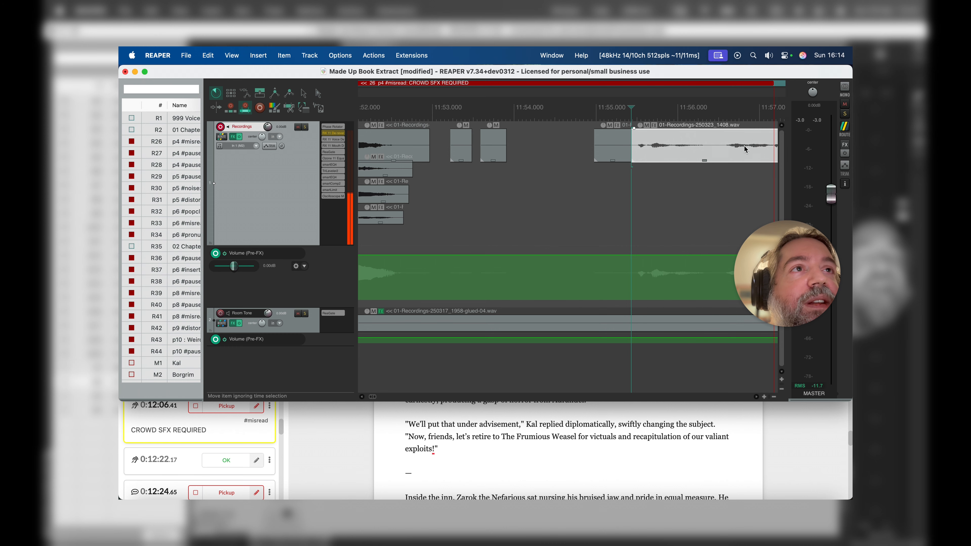
pyautogui.click(708, 147)
pyautogui.press('s')
pyautogui.moveTo(668, 144); pyautogui.dragTo(423, 236)
pyautogui.hscroll(-3, 423, 236)
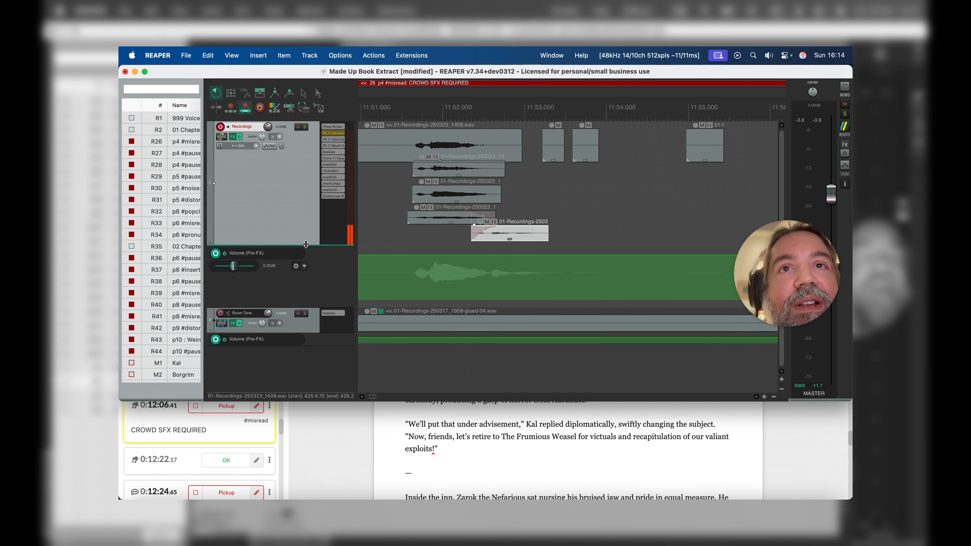
# Step: Increase the Recordings track height, close the gaps between the stacked shouts, and align the fourth one at the bottom at about 11:51.6
pyautogui.moveTo(306, 244); pyautogui.dragTo(306, 262)
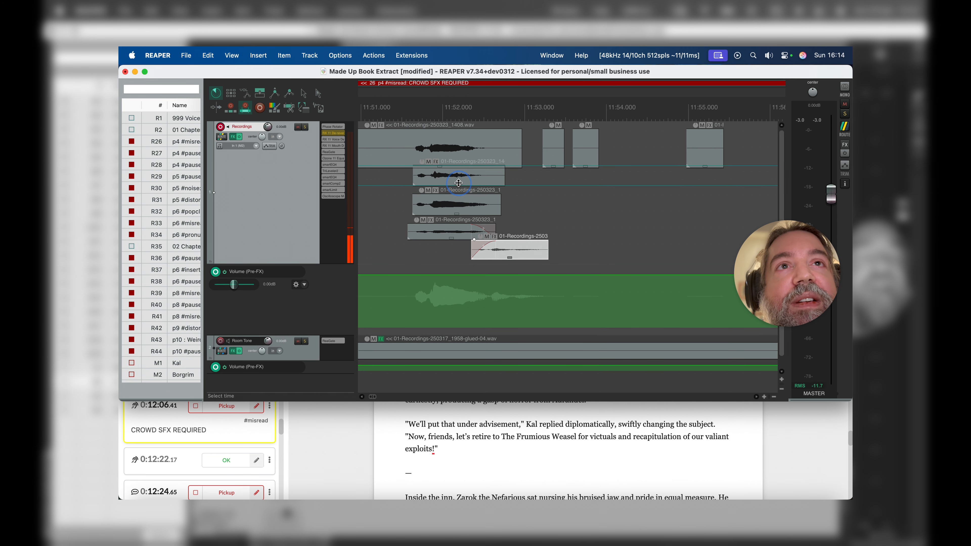
pyautogui.moveTo(458, 182); pyautogui.dragTo(459, 180)
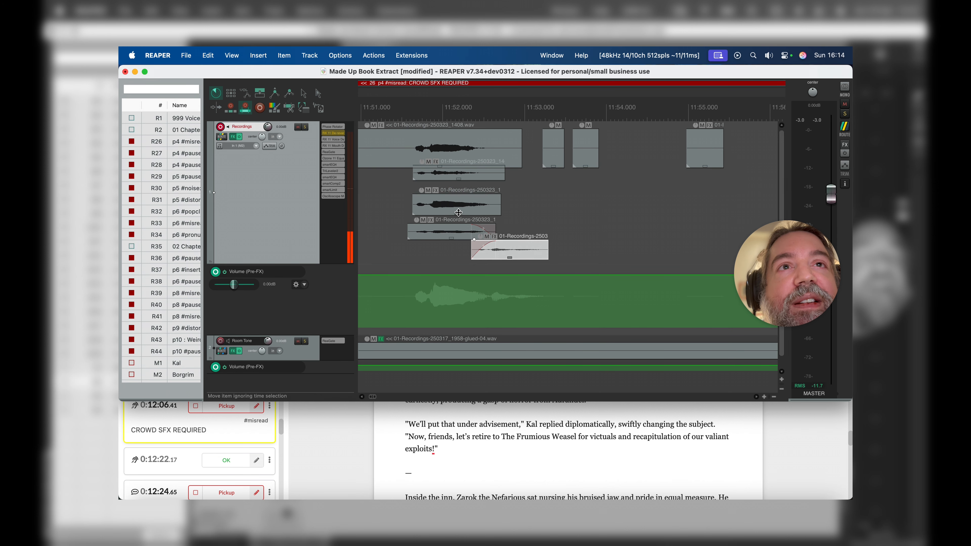
pyautogui.moveTo(457, 213)
pyautogui.mouseDown()
pyautogui.moveTo(458, 197)
pyautogui.moveTo(454, 223)
pyautogui.moveTo(462, 218)
pyautogui.mouseUp()
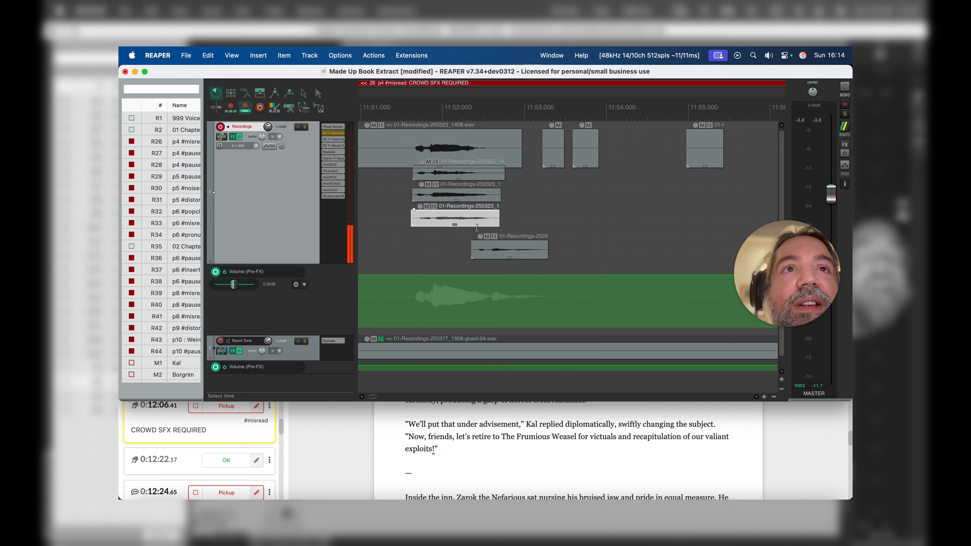
pyautogui.moveTo(488, 247); pyautogui.dragTo(434, 217)
# Step: Split the main item at about 11:56.5, just before the following narration, and play its opening to check it
pyautogui.hscroll(5, 527, 217)
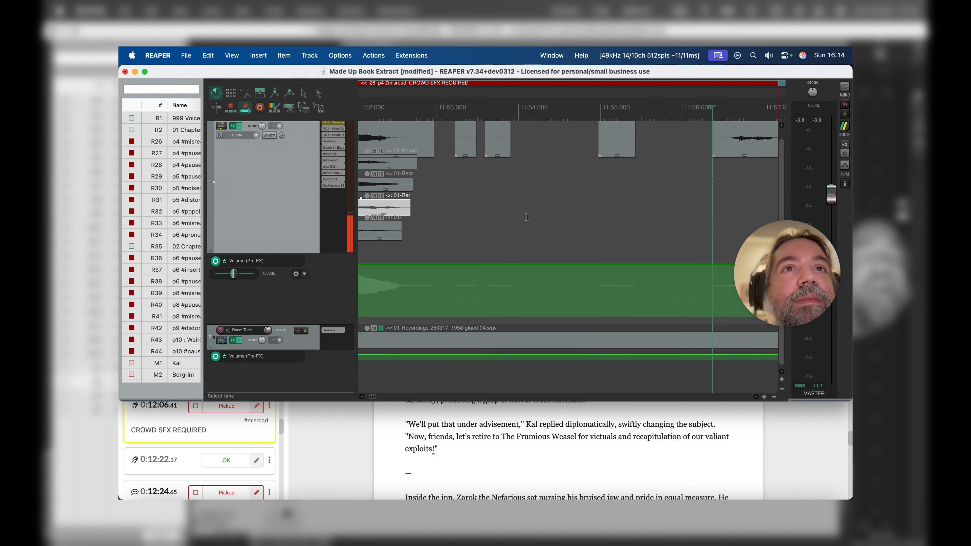
pyautogui.click(705, 143)
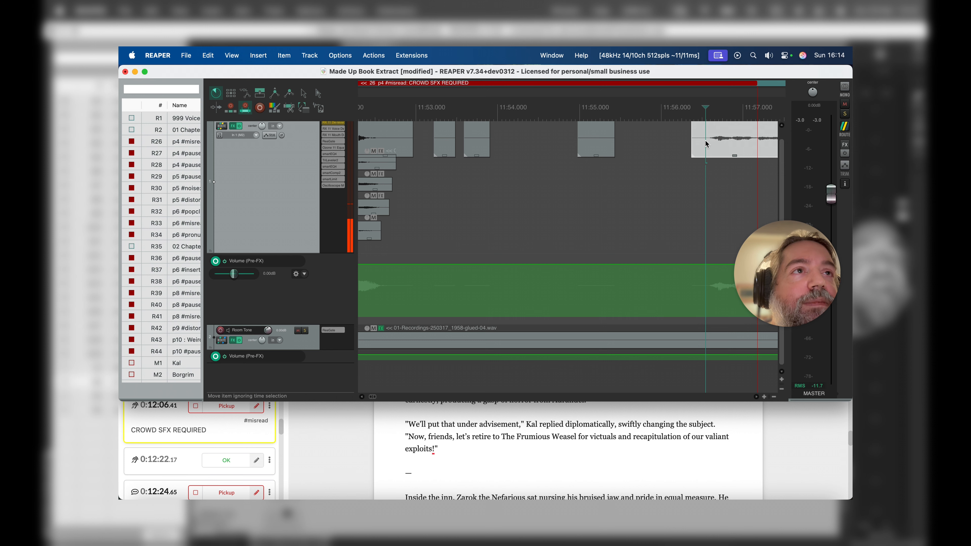
pyautogui.hscroll(5, 739, 161)
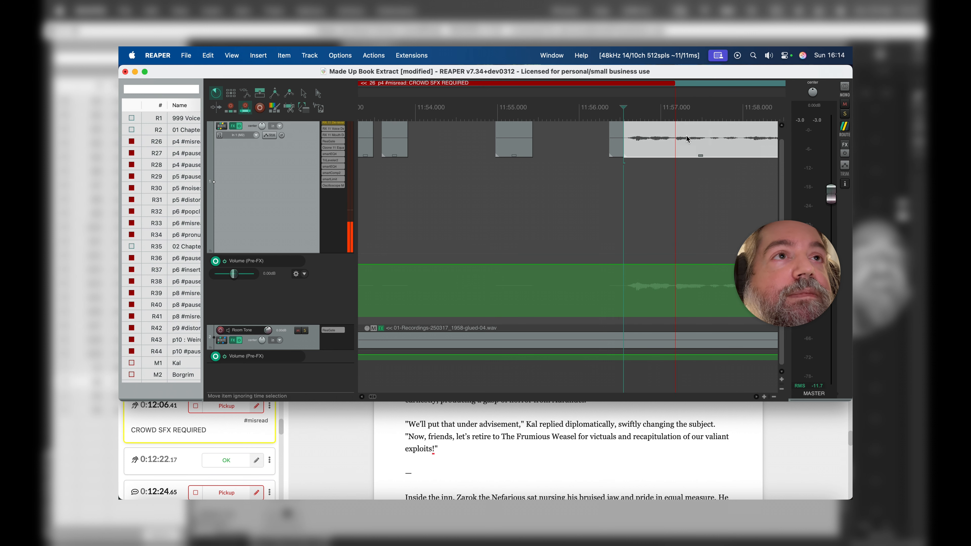
pyautogui.click(673, 135)
pyautogui.hscroll(5, 672, 129)
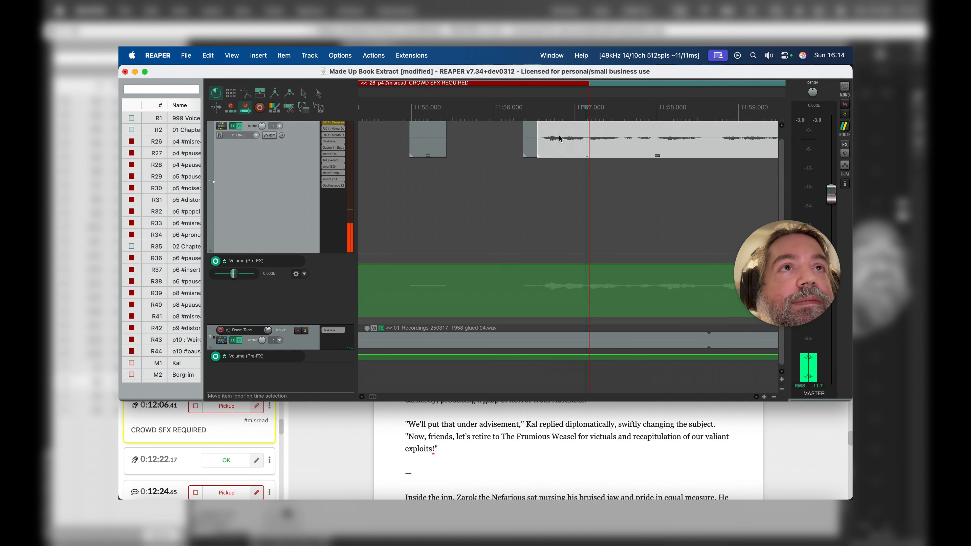
pyautogui.click(552, 138)
pyautogui.hscroll(-2, 554, 140)
pyautogui.scroll(1, 556, 140)
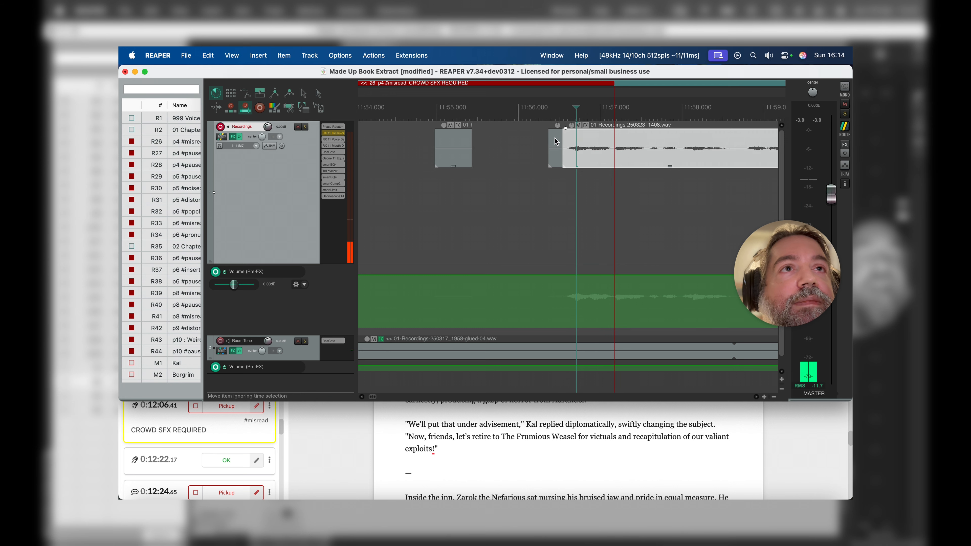
# Step: Ripple-delete the four leftover fragments between the shouts and the following narration across all tracks
pyautogui.hscroll(-10, 556, 140)
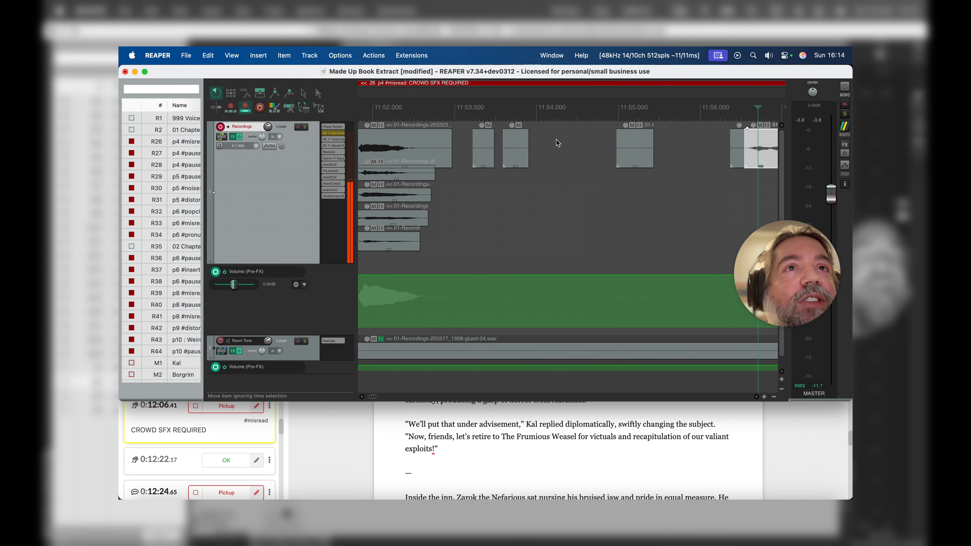
pyautogui.click(486, 145)
pyautogui.keyDown('shift'); pyautogui.click(521, 144); pyautogui.keyUp('shift')
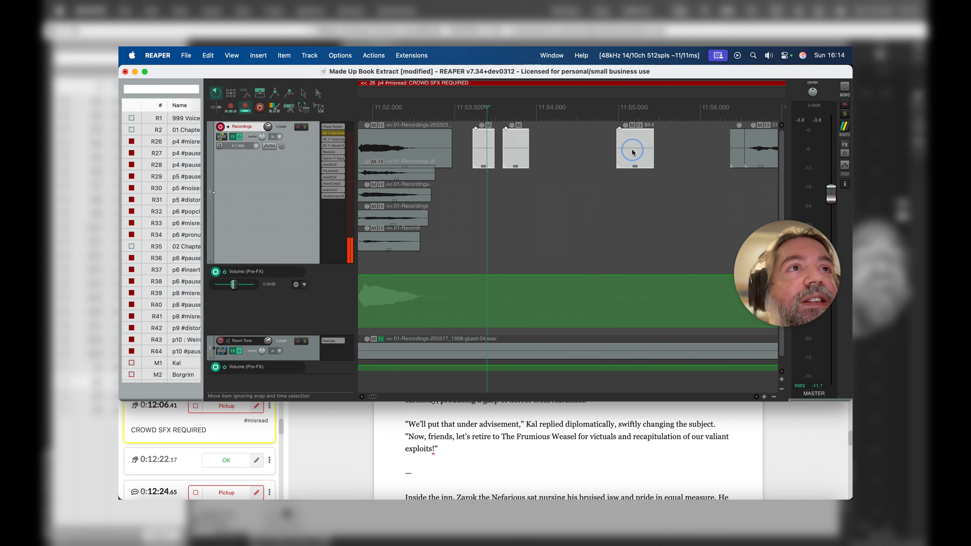
pyautogui.keyDown('shift'); pyautogui.click(737, 150); pyautogui.keyUp('shift')
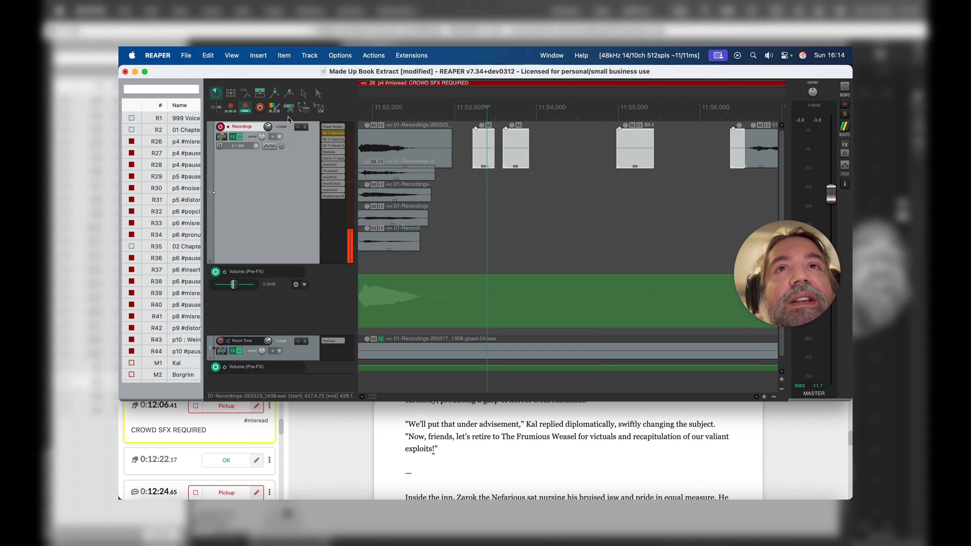
pyautogui.click(231, 94)
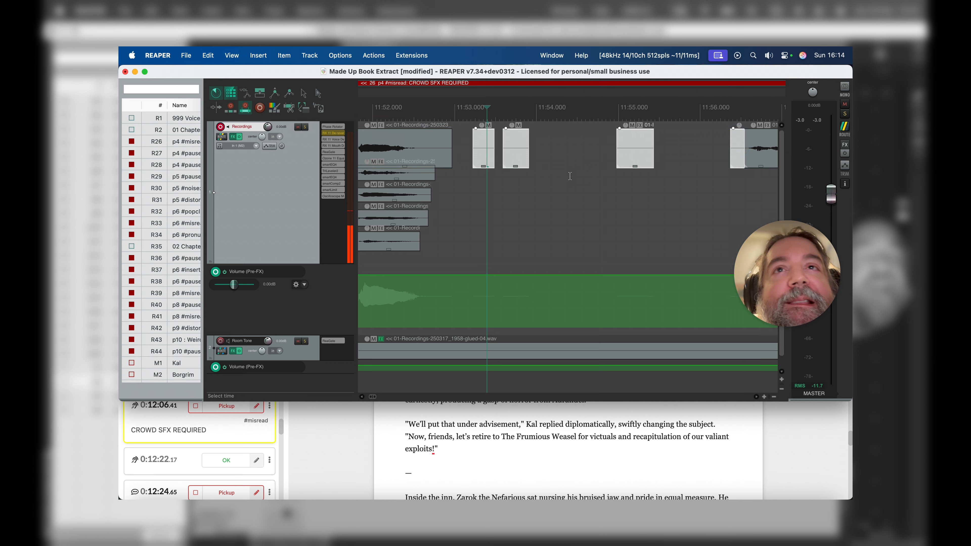
pyautogui.press('Delete')
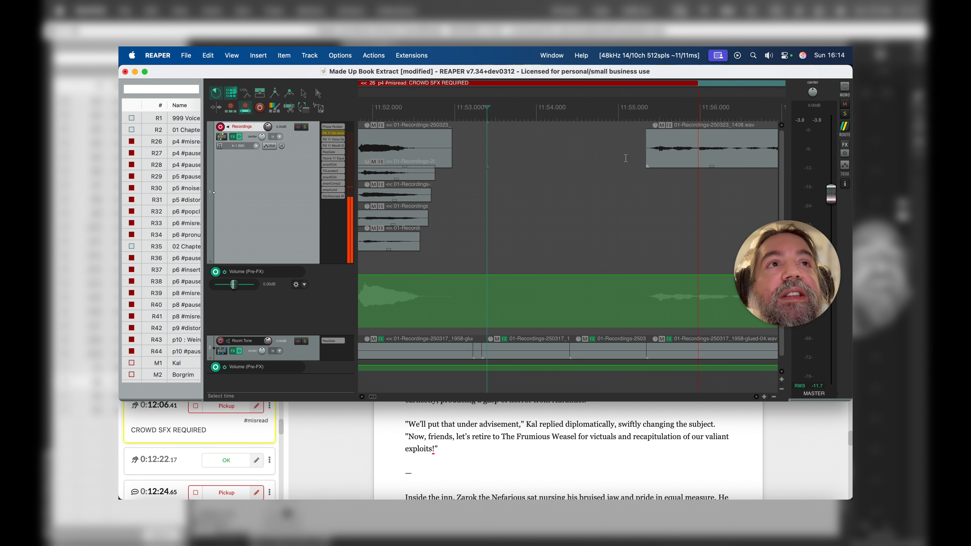
# Step: Pull the following narration back to about 11:52.9 so it crossfades with the original shout's item, and switch ripple editing off
pyautogui.moveTo(668, 163); pyautogui.dragTo(473, 135)
pyautogui.hscroll(-5, 474, 208)
pyautogui.scroll(-1, 474, 207)
pyautogui.hscroll(-2, 474, 207)
pyautogui.scroll(1, 474, 208)
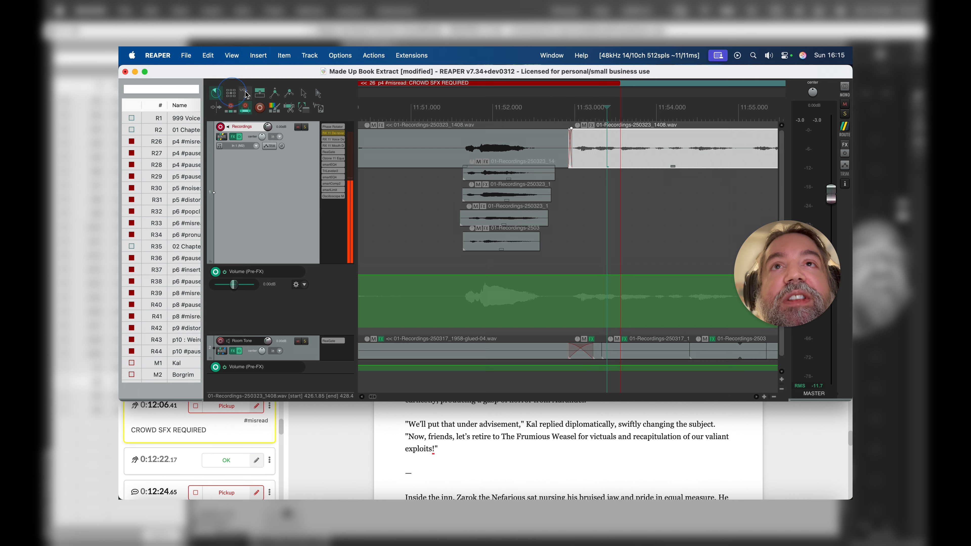
# Step: Play from about 11:49.8 through the layered shouts to judge the crowd effect
pyautogui.scroll(-3, 442, 176)
pyautogui.click(455, 141)
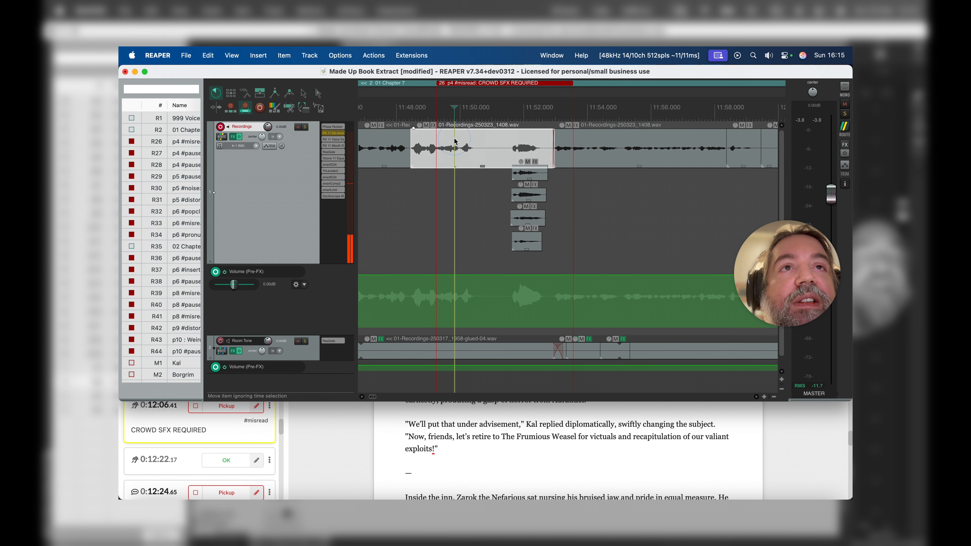
pyautogui.press('space')
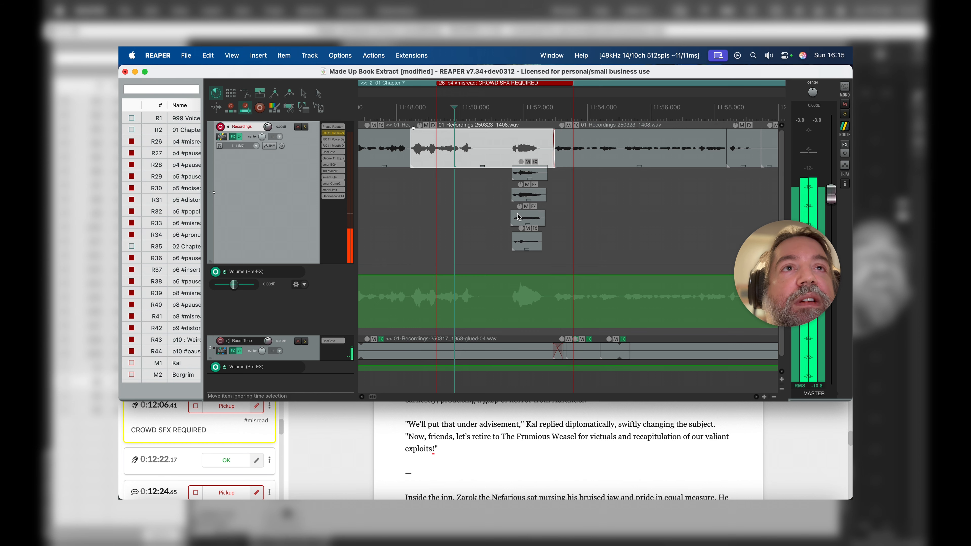
pyautogui.press('space')
# Step: Isolate the original shout by splitting its item at about 11:51.6 and 11:52.6
pyautogui.scroll(3, 519, 215)
pyautogui.scroll(3, 520, 216)
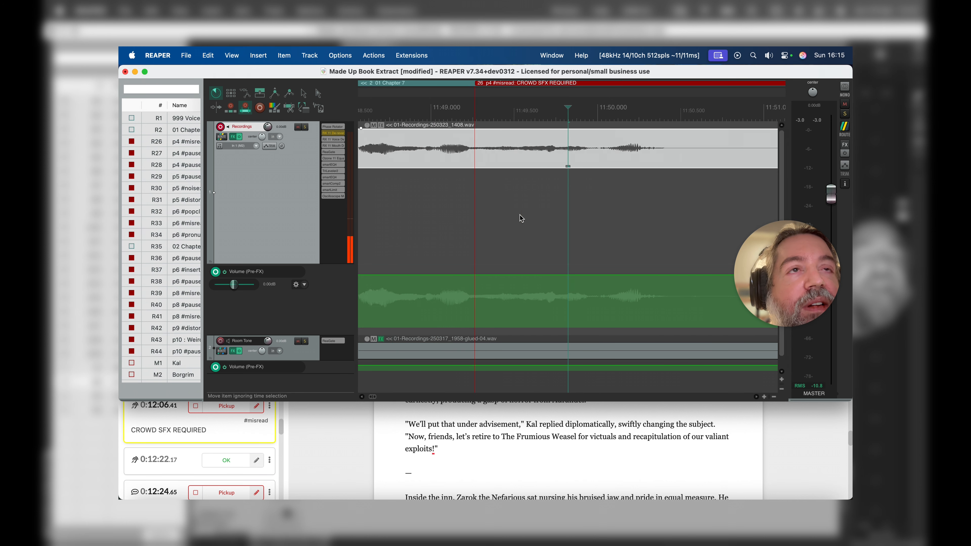
pyautogui.hscroll(10, 520, 217)
pyautogui.scroll(-1, 520, 216)
pyautogui.scroll(1, 529, 136)
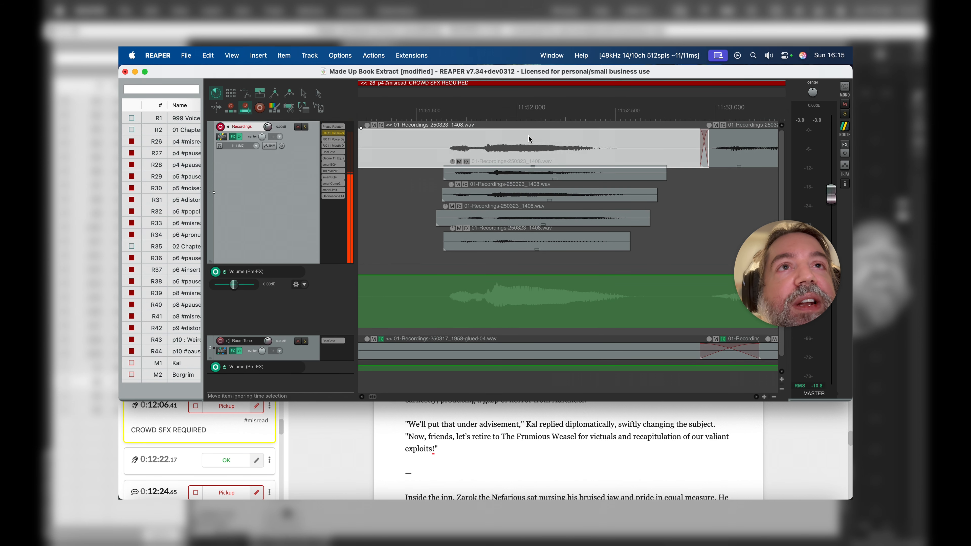
pyautogui.click(441, 138)
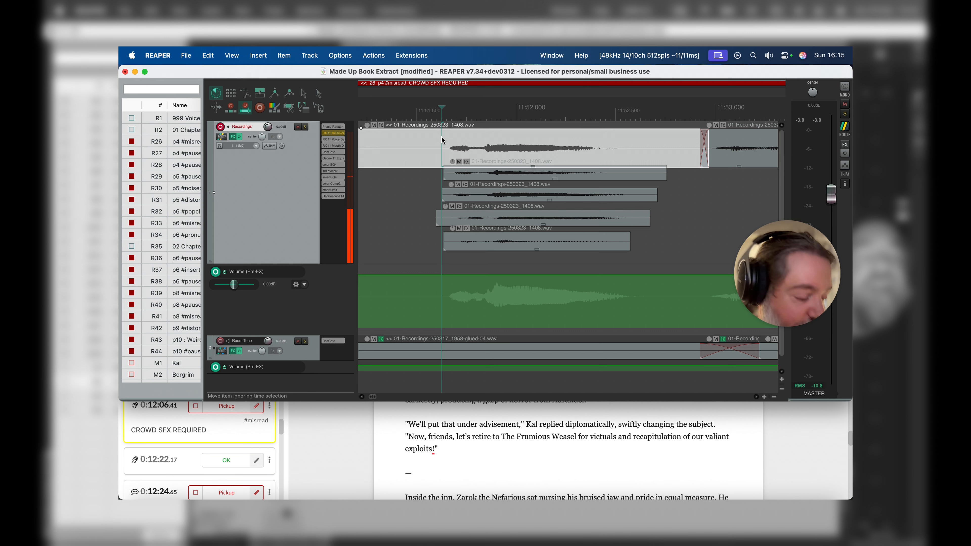
pyautogui.press('s')
pyautogui.click(642, 138)
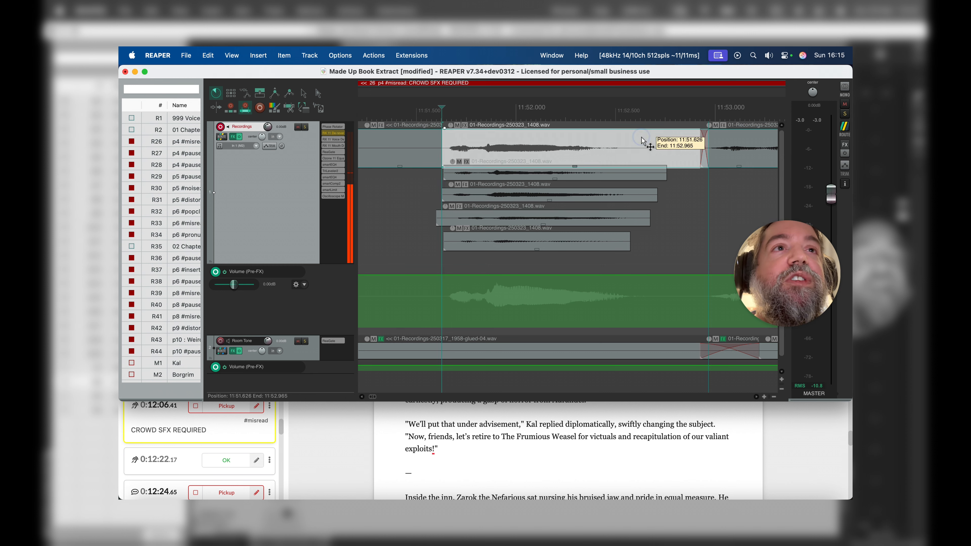
pyautogui.press('s')
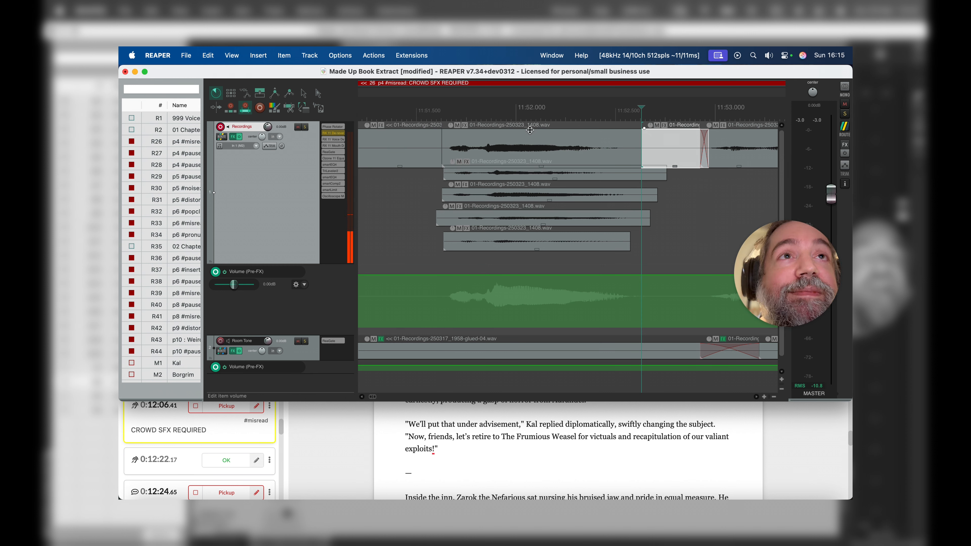
# Step: Lower the item volumes of the original shout and the upper two stacked shouts to about -6 dB each
pyautogui.moveTo(530, 130); pyautogui.dragTo(529, 148)
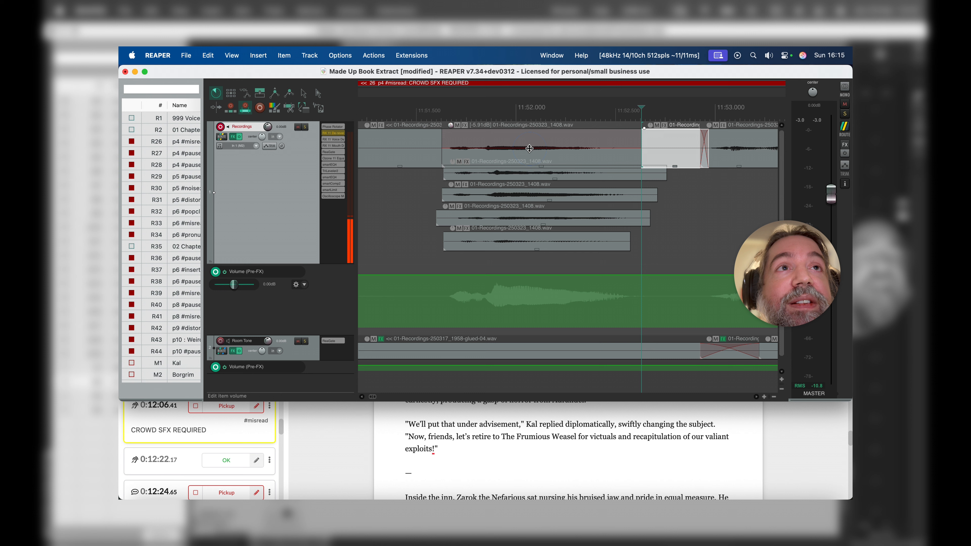
pyautogui.click(527, 178)
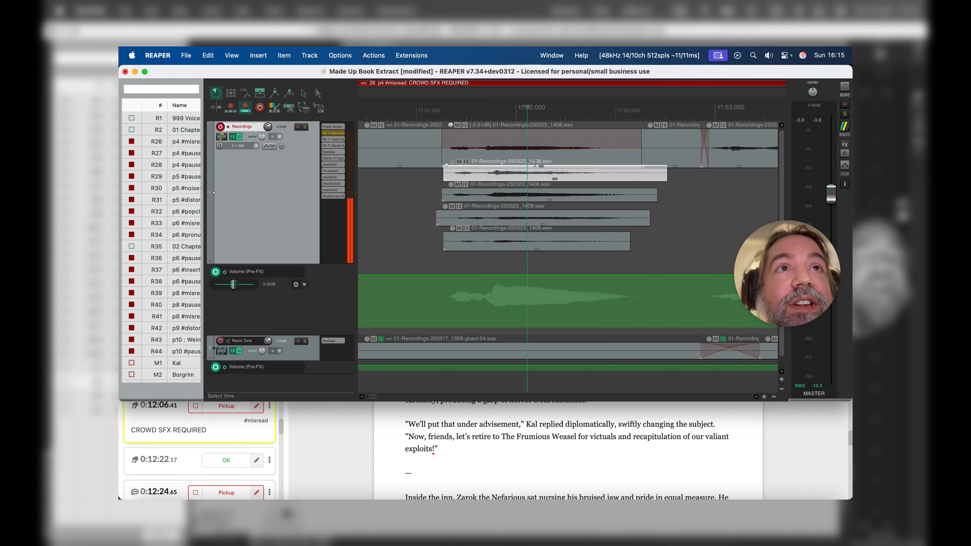
pyautogui.moveTo(535, 166); pyautogui.dragTo(535, 175)
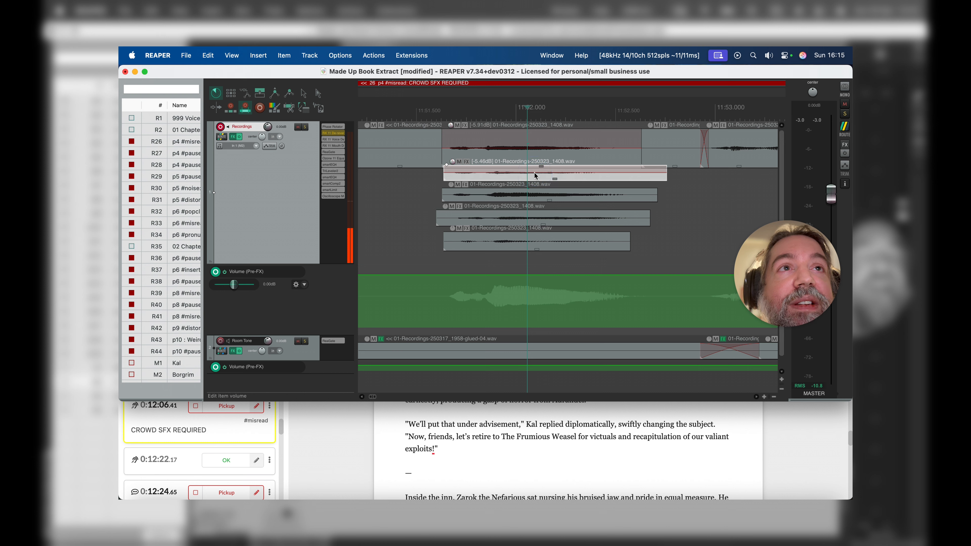
pyautogui.click(530, 195)
pyautogui.moveTo(541, 188); pyautogui.dragTo(539, 195)
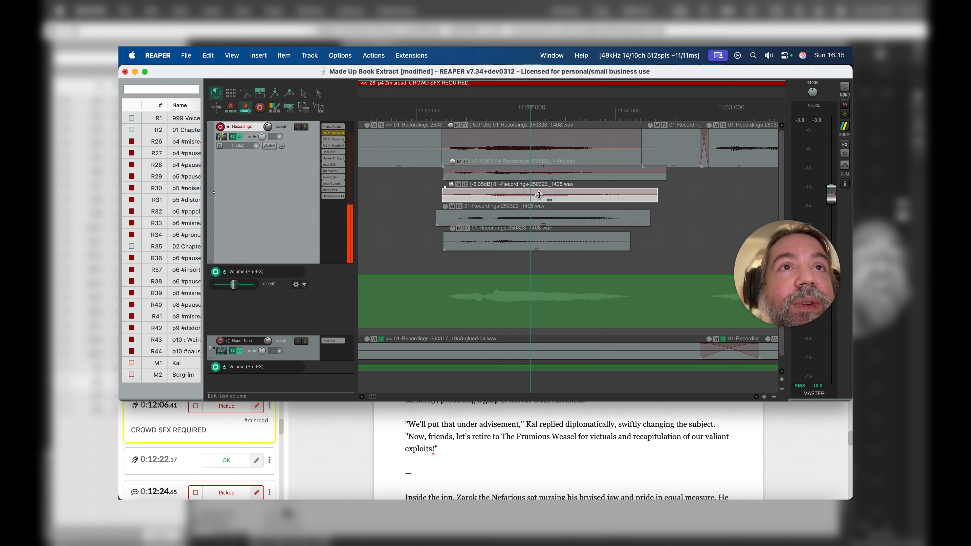
# Step: Set the item volume of the two lowest stacked shouts to -6.02 dB each
pyautogui.click(515, 221)
pyautogui.click(535, 211)
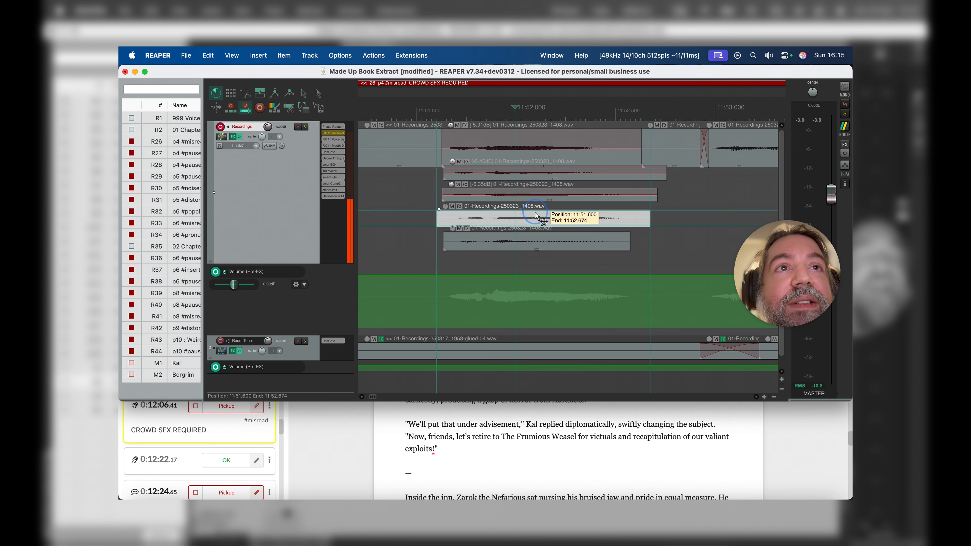
pyautogui.moveTo(534, 211); pyautogui.dragTo(533, 218)
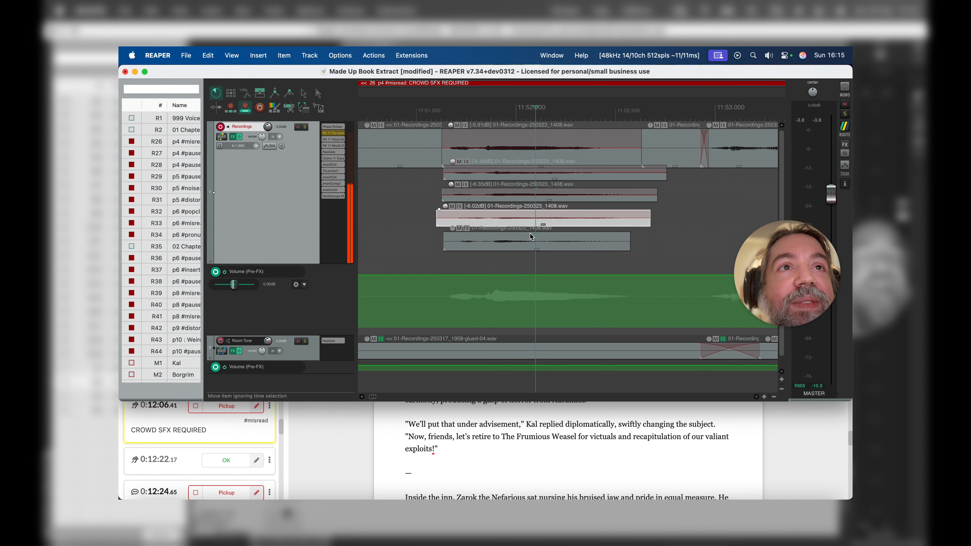
pyautogui.click(526, 241)
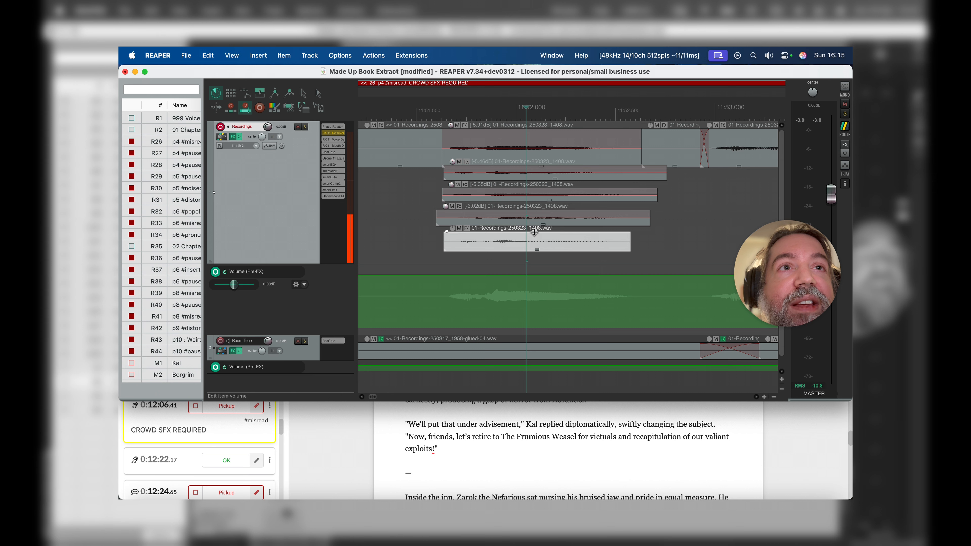
pyautogui.moveTo(534, 231); pyautogui.dragTo(532, 245)
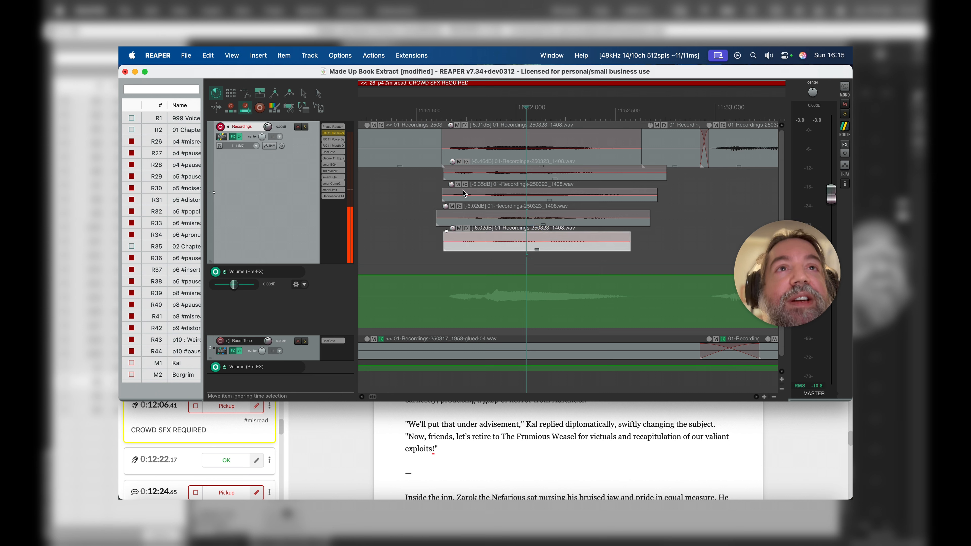
# Step: Play the quieter crowd effect from about 11:49.6, and again from about 11:51.2, to check its level against the narration
pyautogui.scroll(-4, 462, 191)
pyautogui.click(449, 151)
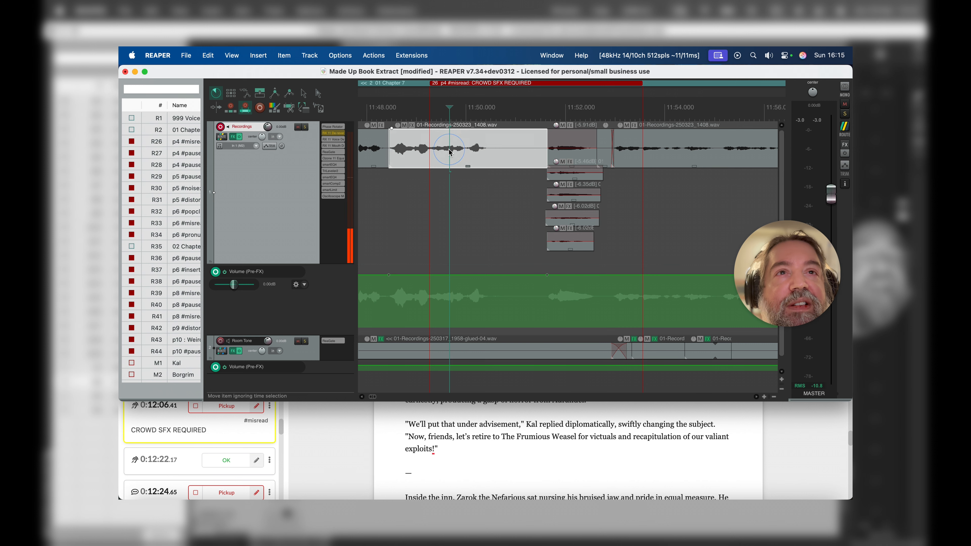
pyautogui.press('space')
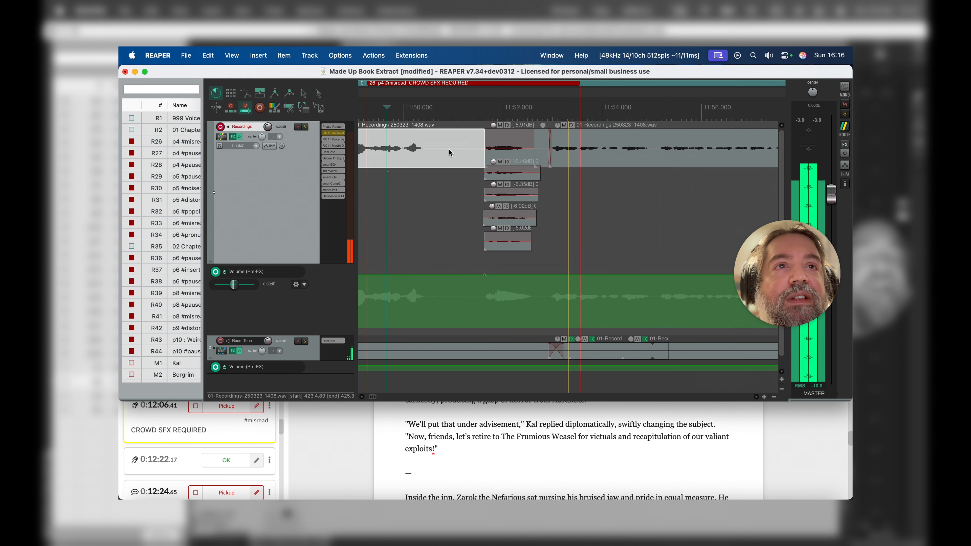
pyautogui.press('space')
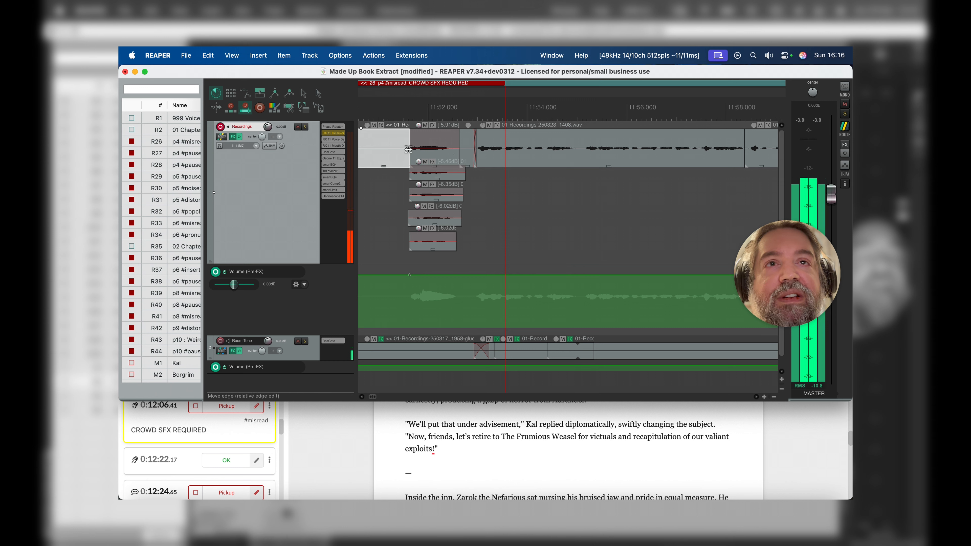
pyautogui.click(389, 145)
pyautogui.press('space')
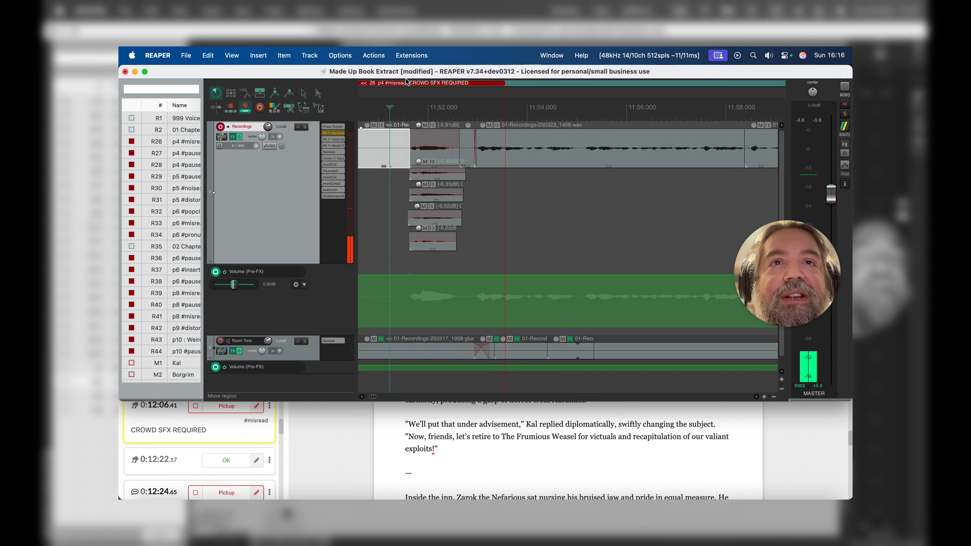
# Step: Remove the "p4 #misread: CROWD SFX REQUIRED" region from the timeline
pyautogui.rightClick(402, 87)
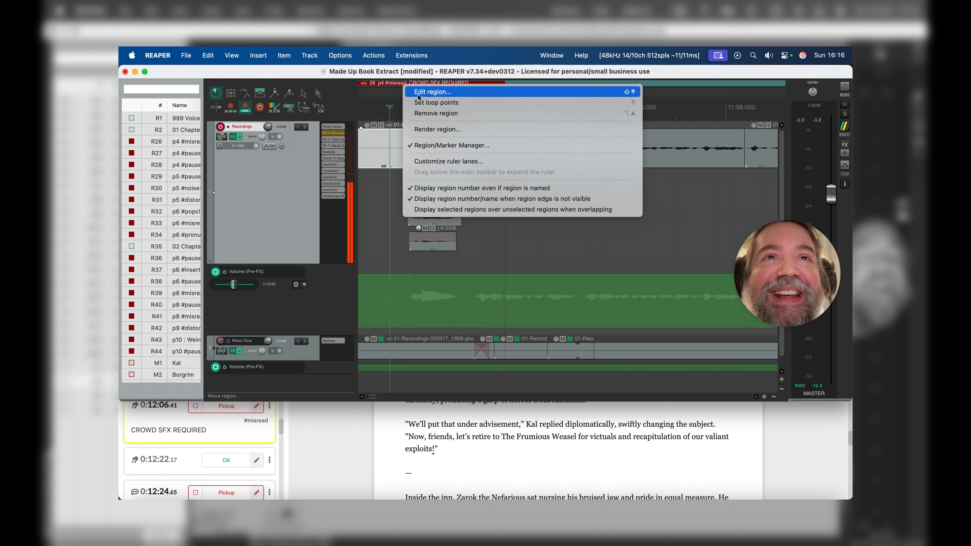
pyautogui.click(426, 113)
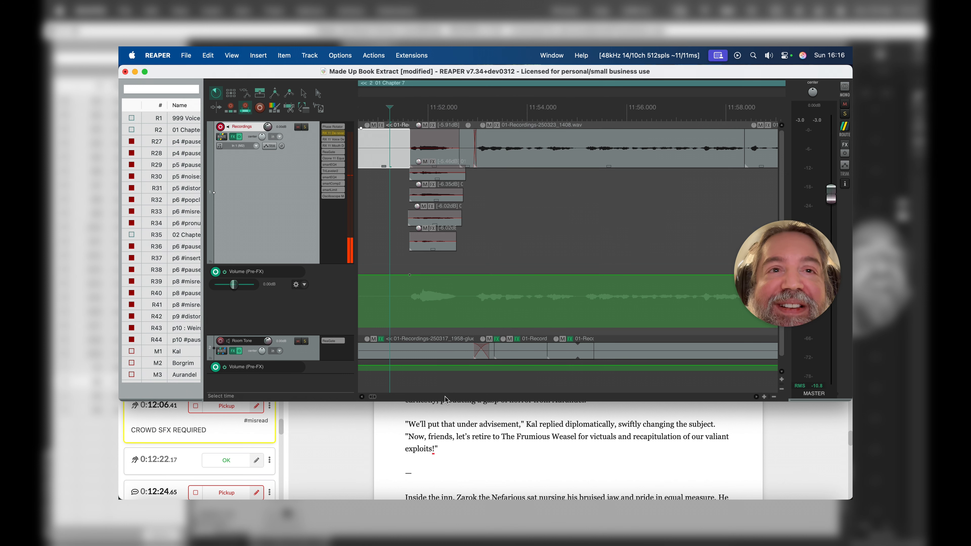
pyautogui.click(374, 51)
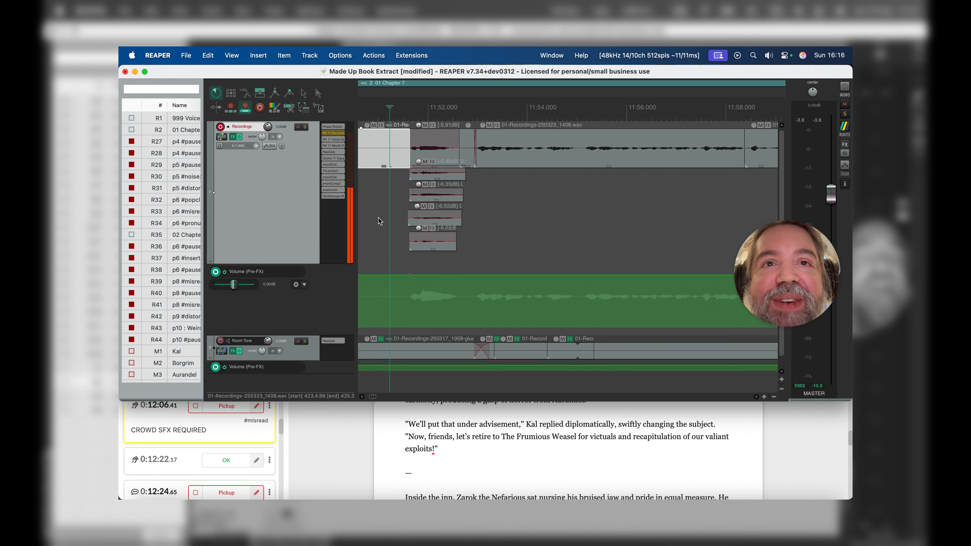
# Step: Play the repaired crowd passage from about 11:48 into the narration that follows the shout
pyautogui.scroll(-3, 385, 214)
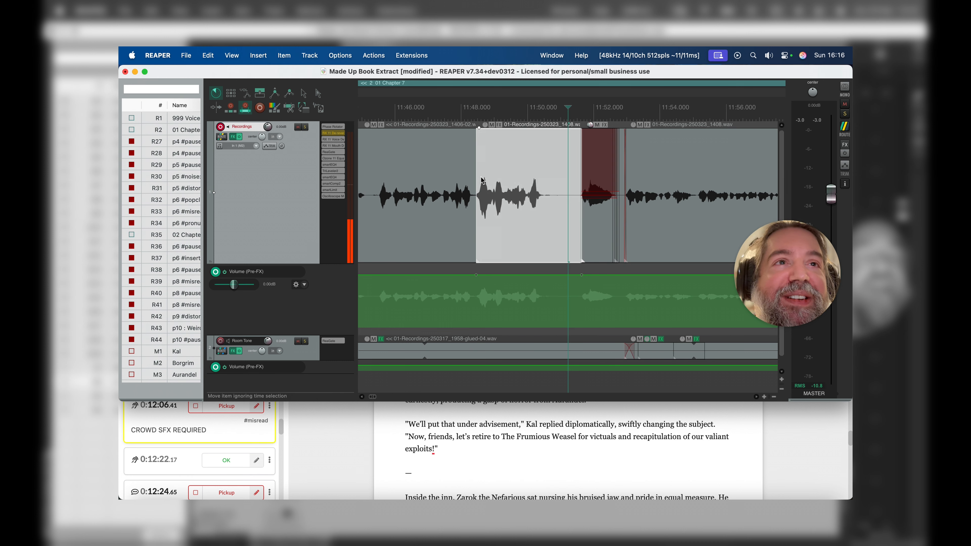
pyautogui.click(479, 179)
pyautogui.press('space')
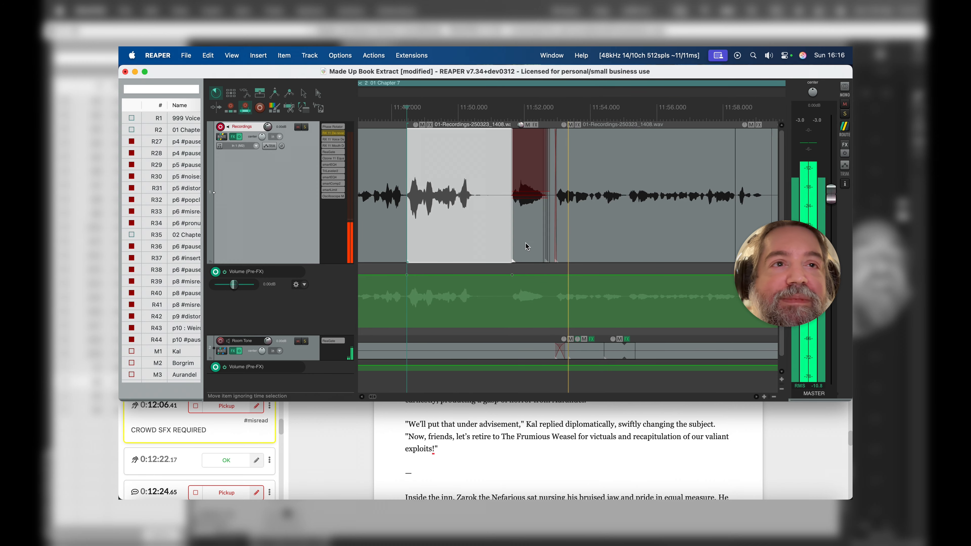
pyautogui.press('space')
pyautogui.scroll(-1, 547, 336)
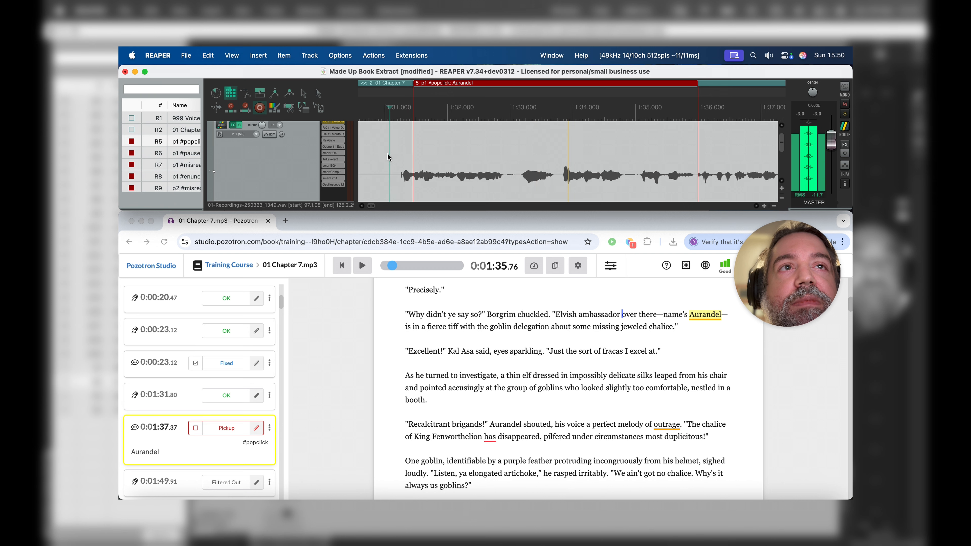
# Step: Play the "p1 #popclick: Aurandel" passage from about 1:32.6, stopping in the pause at about 1:34.8
pyautogui.press('space')
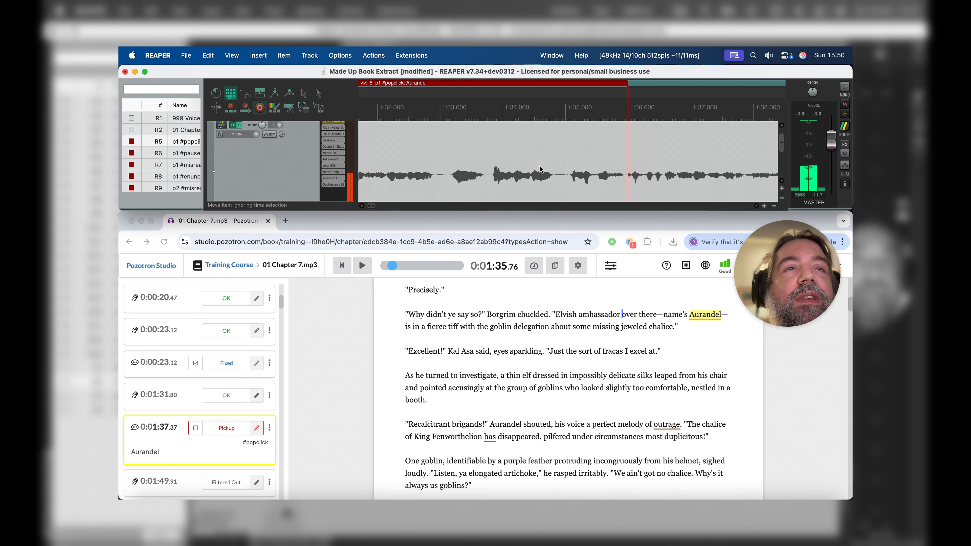
pyautogui.scroll(5, 539, 165)
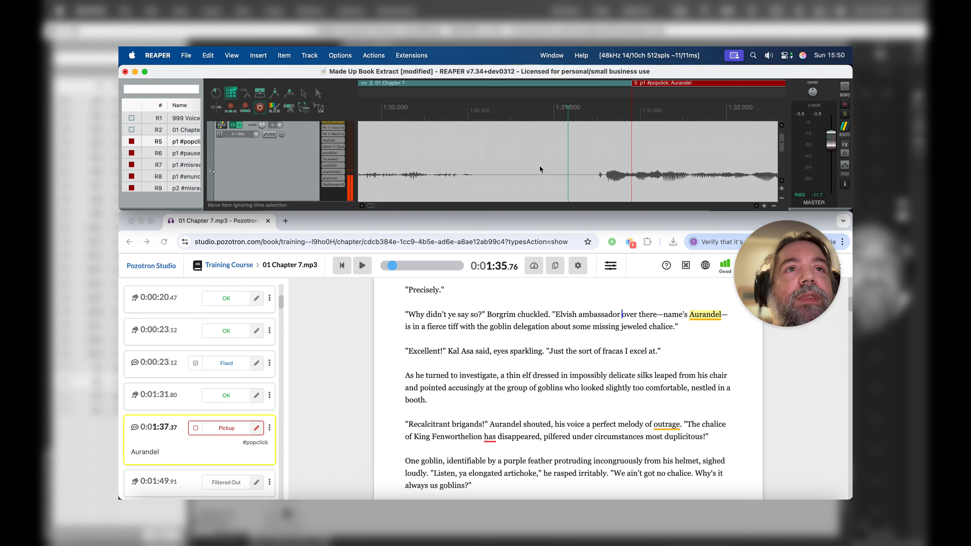
pyautogui.click(502, 149)
pyautogui.press('space')
pyautogui.hscroll(4, 501, 149)
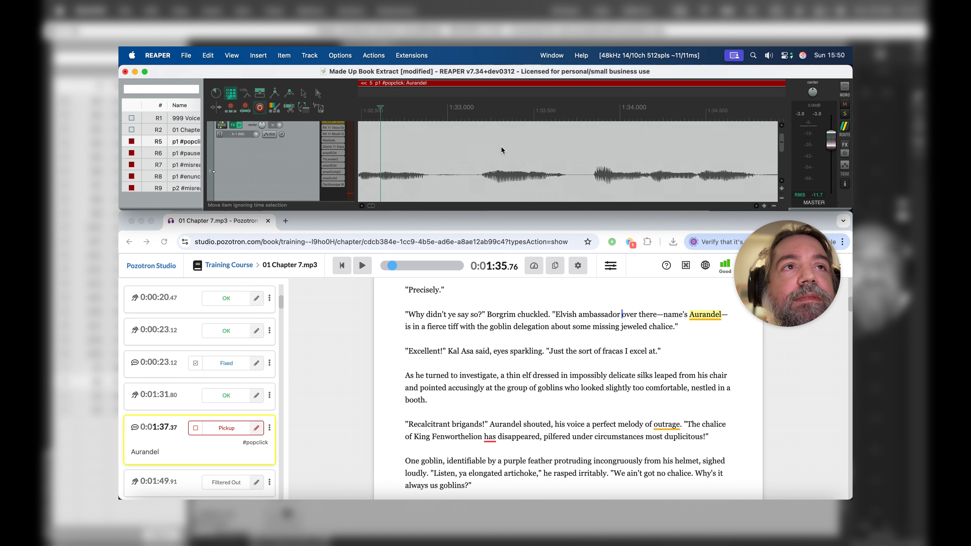
pyautogui.press('space')
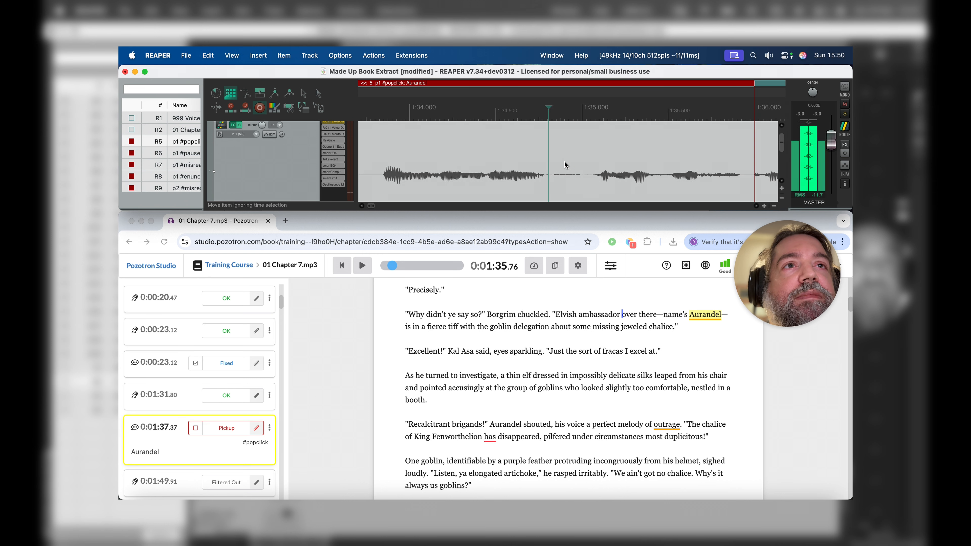
# Step: Split the narration item on both sides of the short pause, at about 1:34.8 and 1:35.1
pyautogui.click(484, 156)
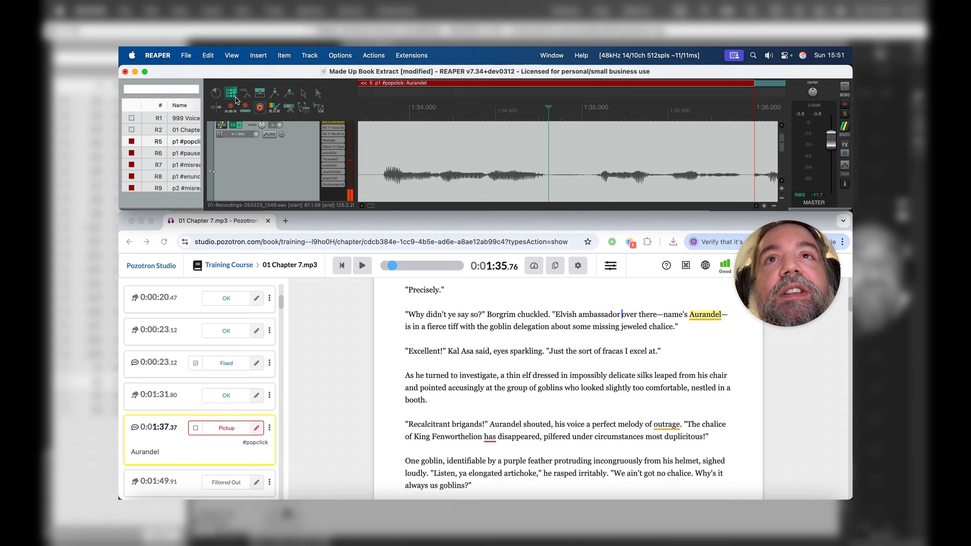
pyautogui.press('s')
pyautogui.click(593, 153)
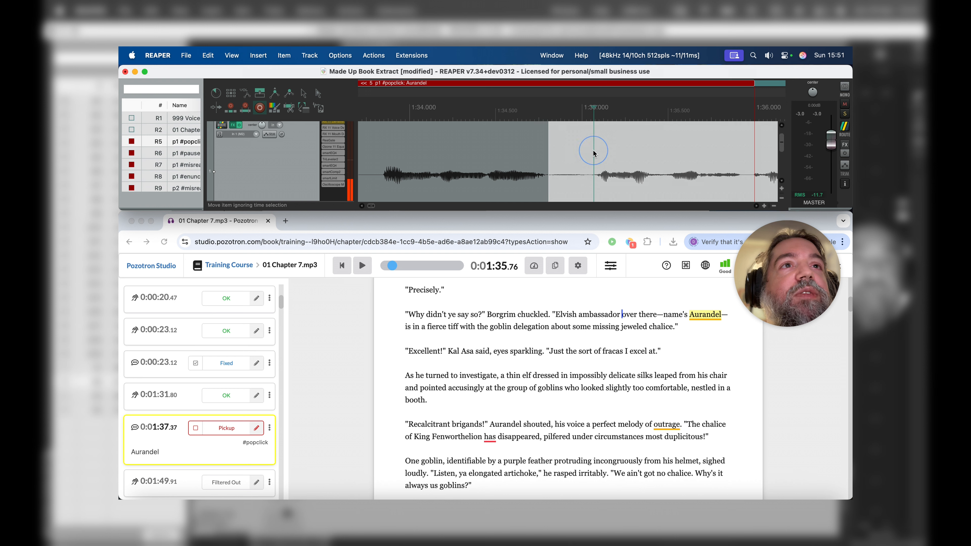
pyautogui.press('s')
# Step: Try deleting the short pause between the two splits and play across the gap, undoing the deletion
pyautogui.click(563, 152)
pyautogui.press('Delete')
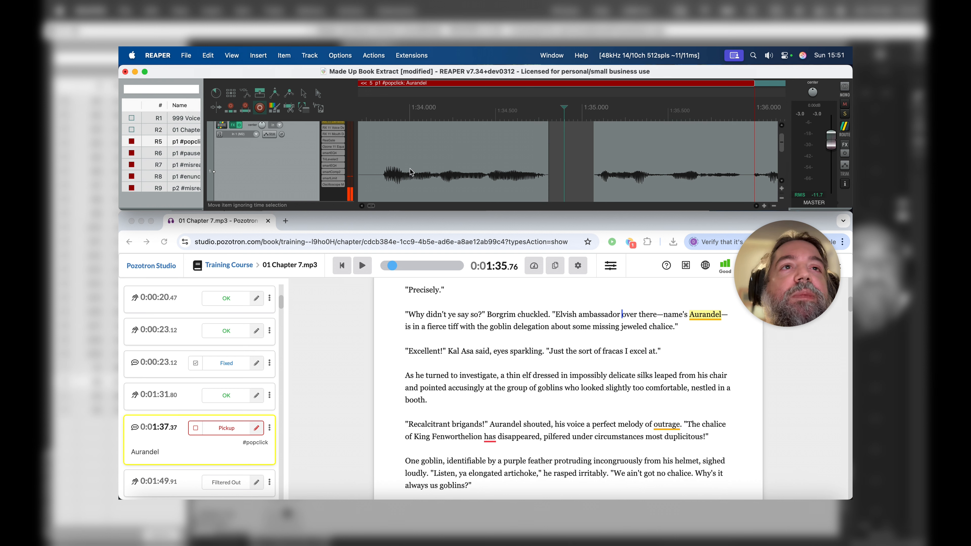
pyautogui.click(388, 150)
pyautogui.press('space')
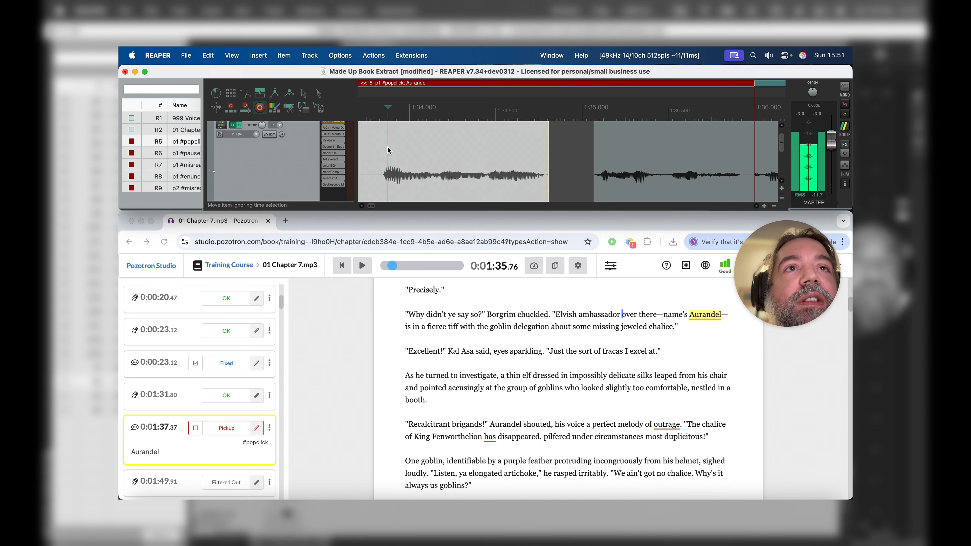
pyautogui.press('super+z')
pyautogui.press('super+z')
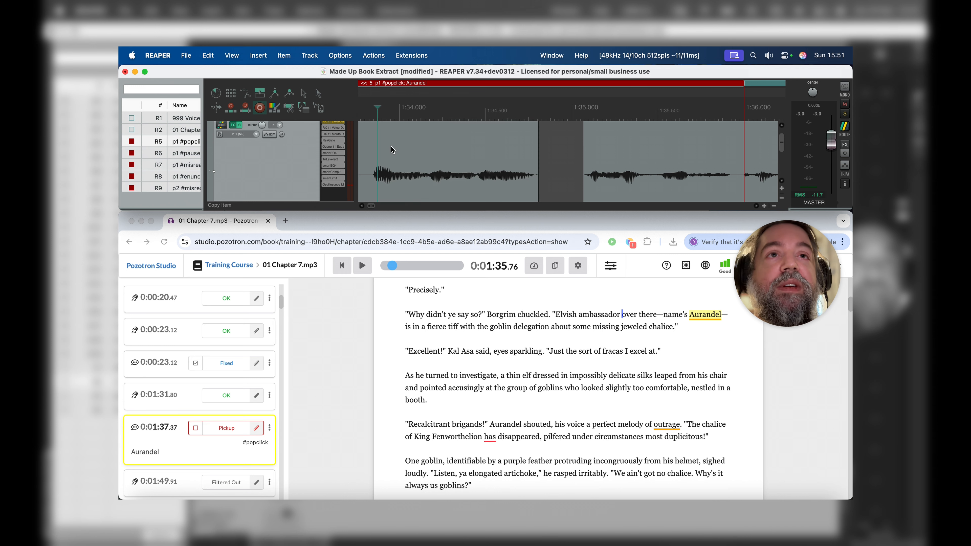
# Step: Split the narration at about 1:33.8 and add a spectral edit to the item ending at the pause
pyautogui.click(454, 158)
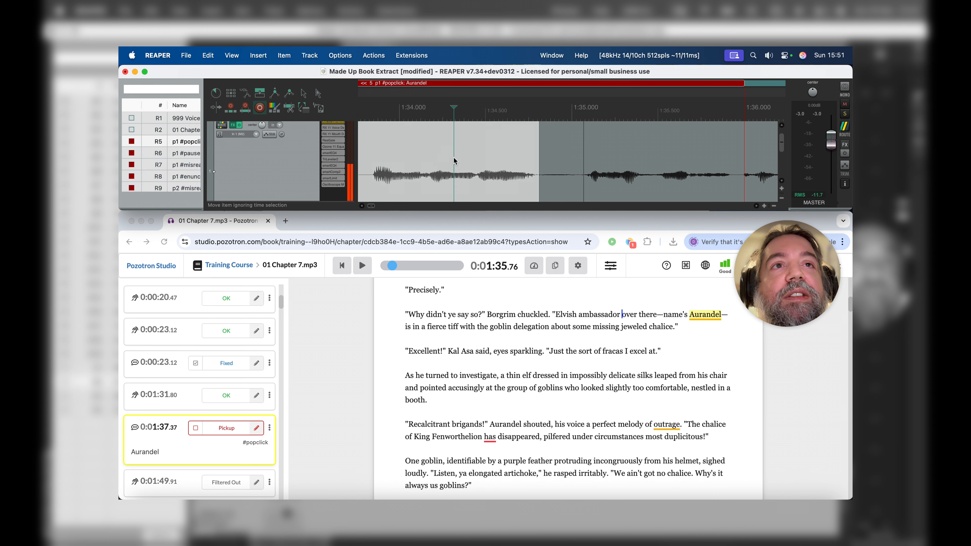
pyautogui.scroll(-2, 454, 160)
pyautogui.click(523, 159)
pyautogui.press('s')
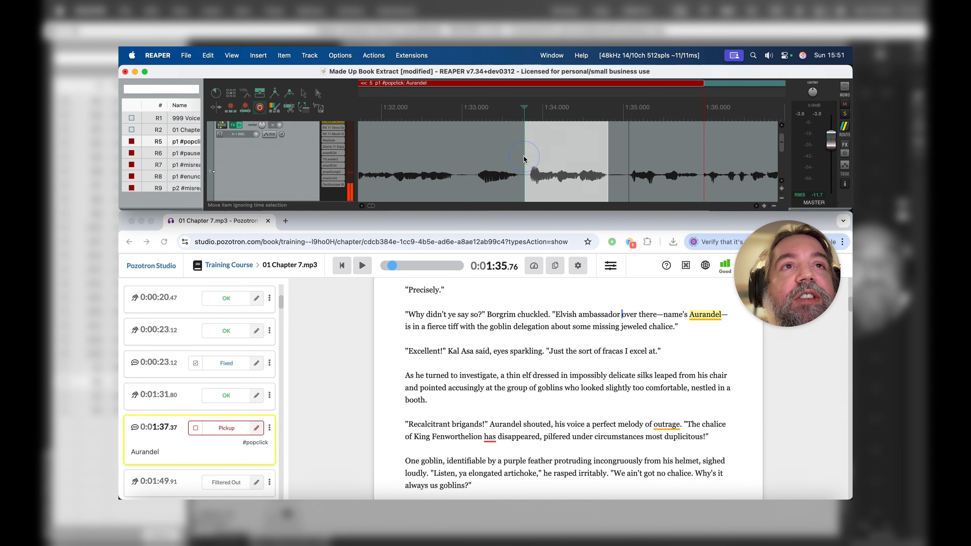
pyautogui.rightClick(569, 156)
pyautogui.moveTo(588, 200)
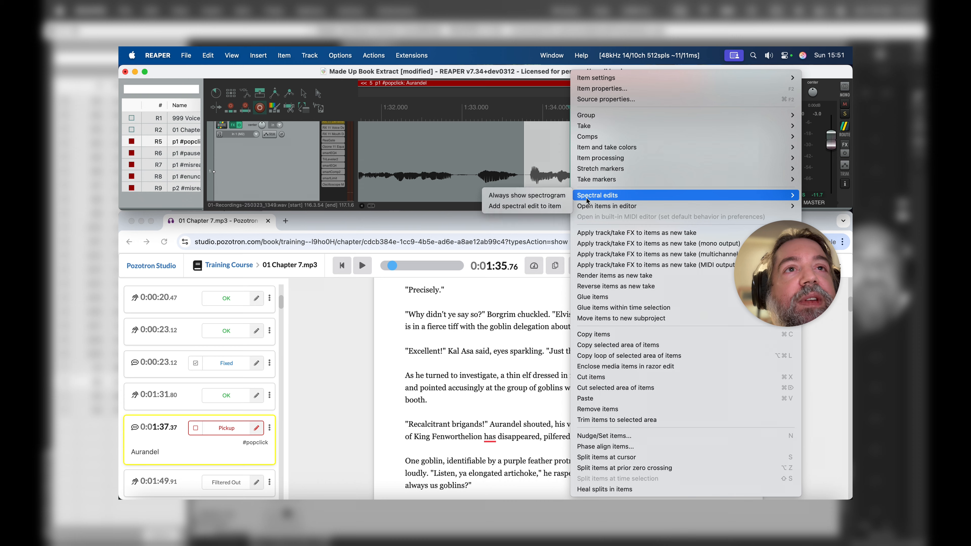
pyautogui.click(557, 202)
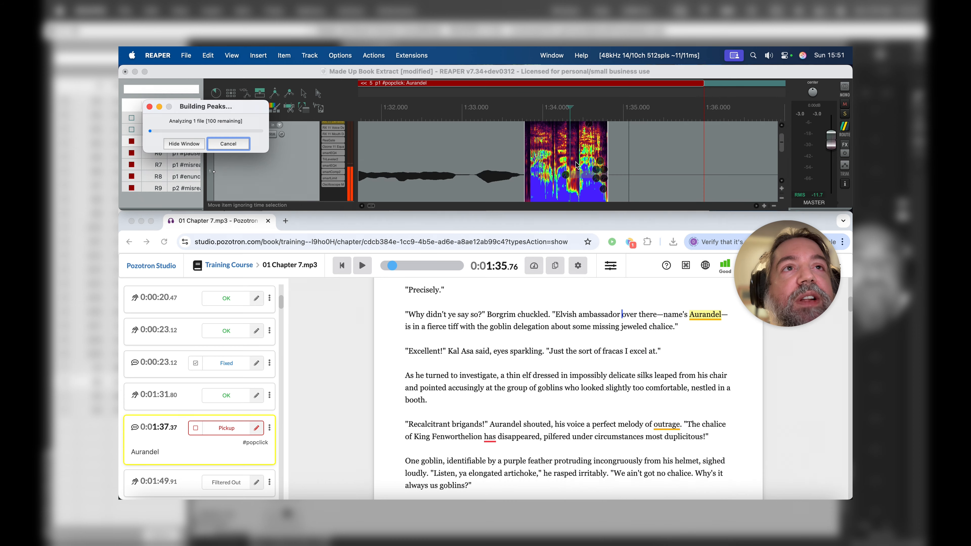
# Step: Limit the spectral edit to 5075–18955 Hz and move its start to the speech onset at about 1:34.45
pyautogui.scroll(8, 576, 162)
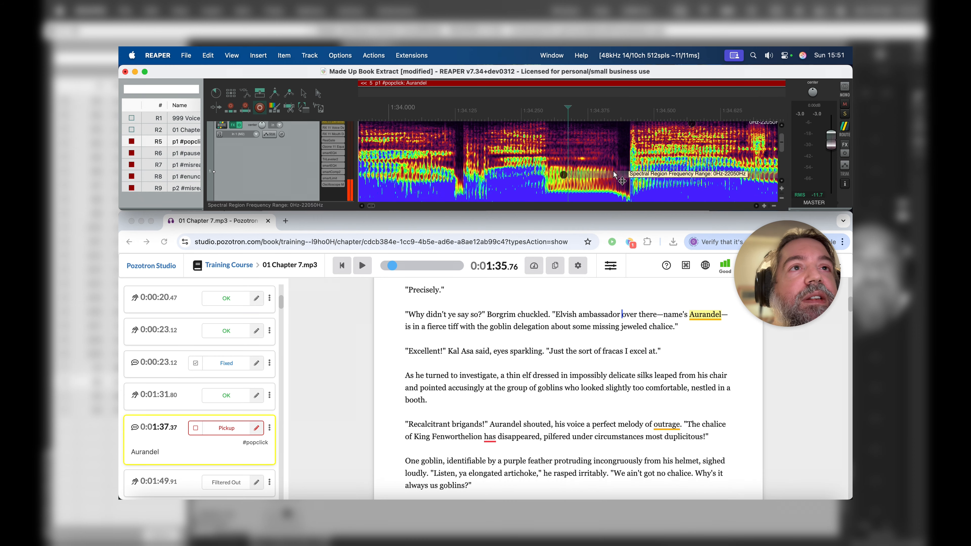
pyautogui.scroll(-3, 614, 173)
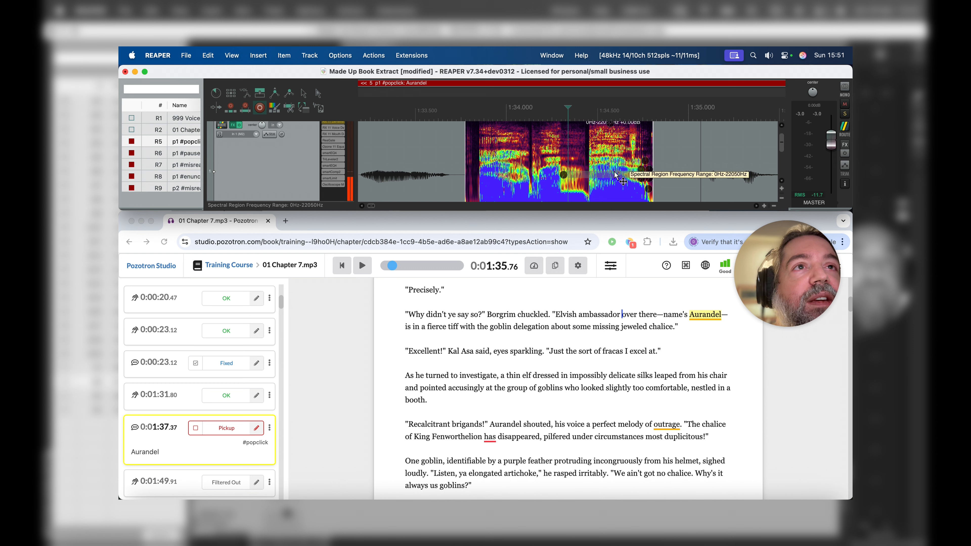
pyautogui.moveTo(614, 174); pyautogui.dragTo(615, 142)
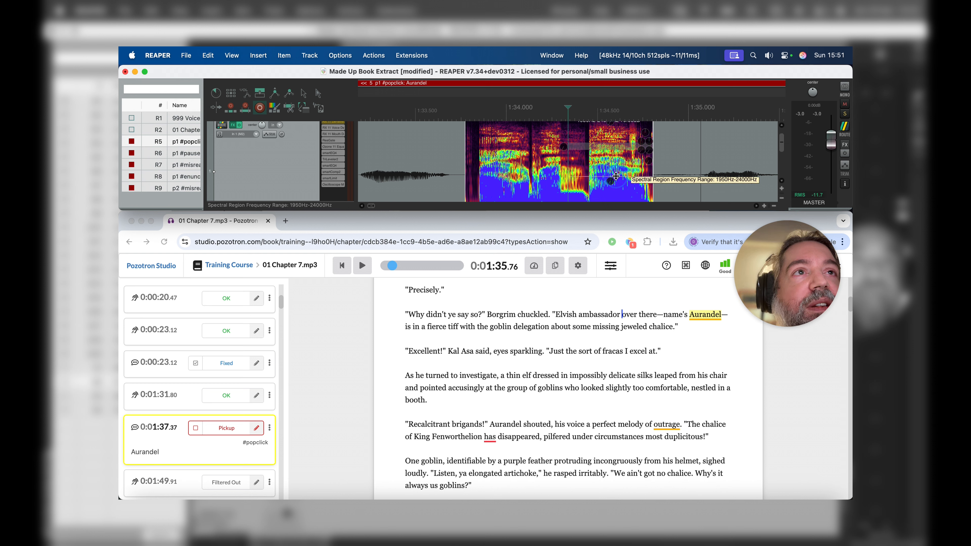
pyautogui.moveTo(615, 176); pyautogui.dragTo(616, 162)
pyautogui.scroll(5, 616, 162)
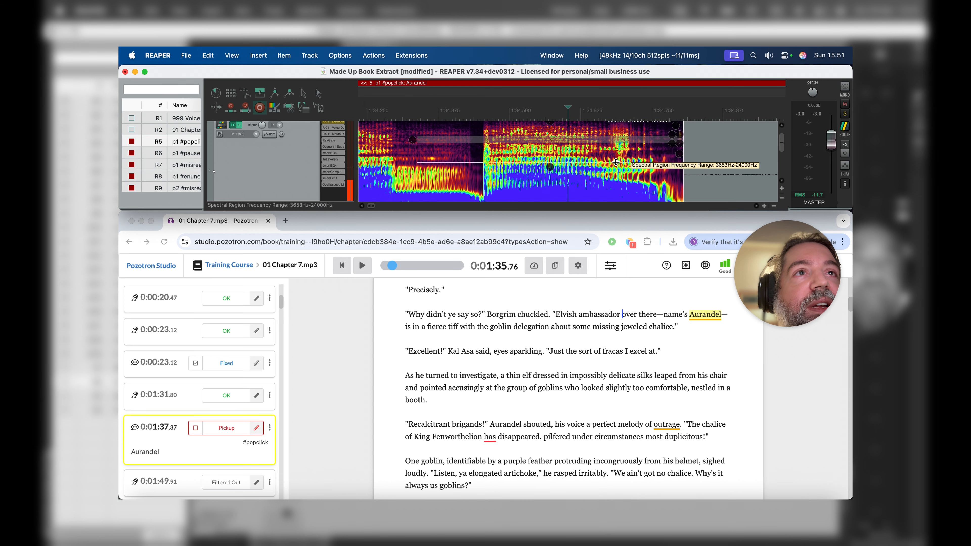
pyautogui.scroll(1, 616, 162)
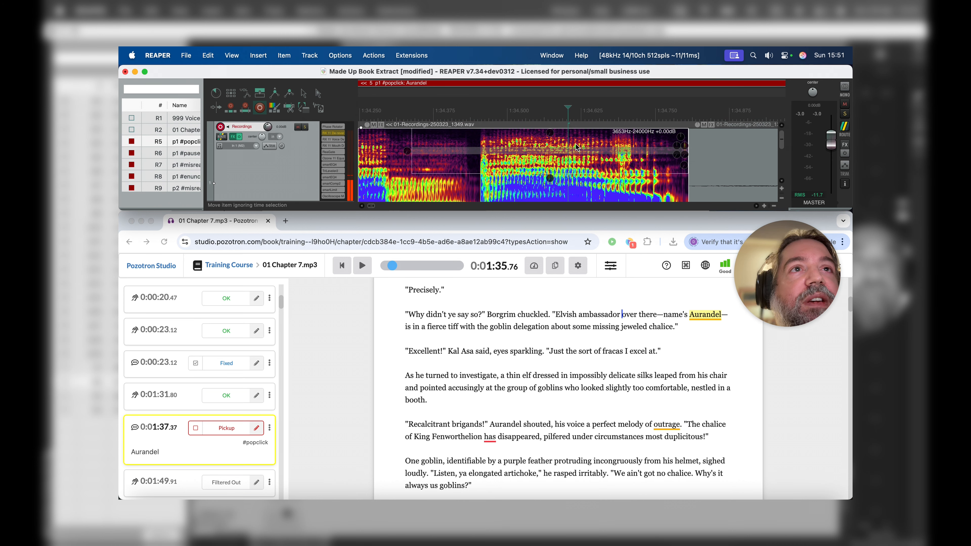
pyautogui.moveTo(576, 131); pyautogui.dragTo(576, 138)
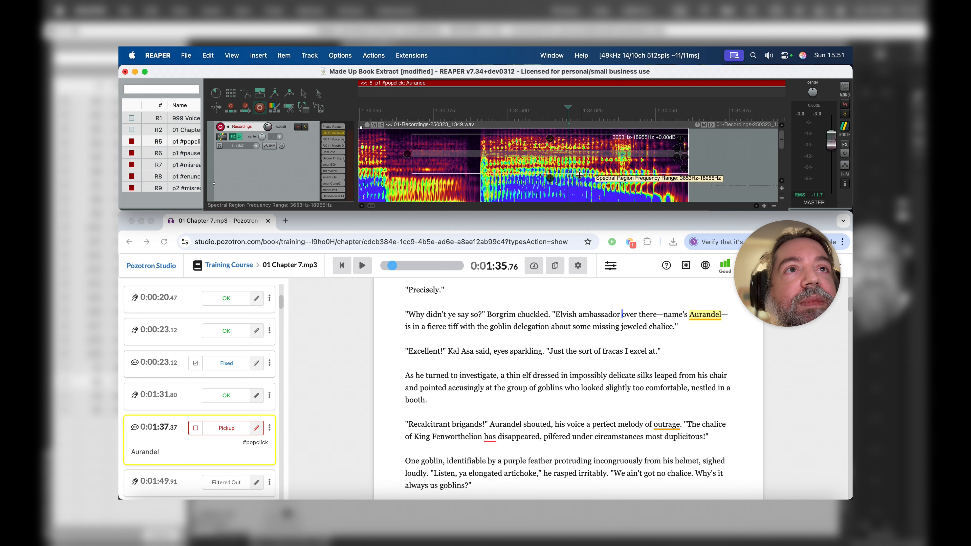
pyautogui.moveTo(580, 173); pyautogui.dragTo(580, 167)
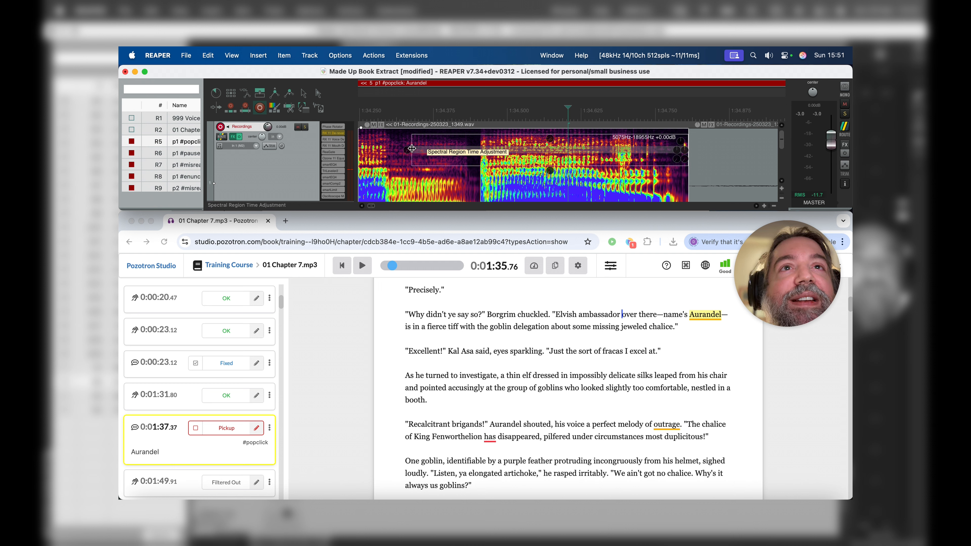
pyautogui.moveTo(412, 136); pyautogui.dragTo(482, 138)
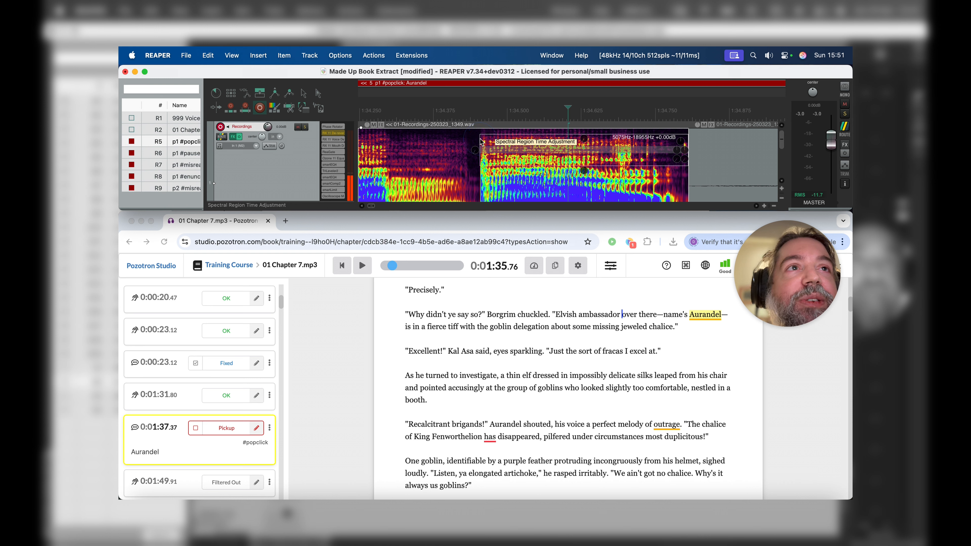
# Step: Lower the spectral region's gain to -111.60 dB and play the passage from about 1:32.8
pyautogui.moveTo(682, 142); pyautogui.dragTo(703, 308)
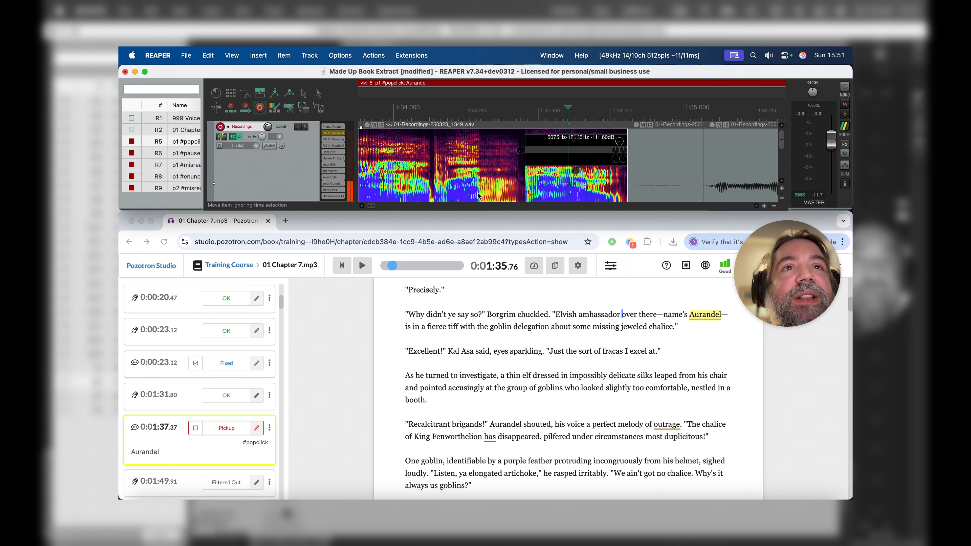
pyautogui.scroll(-5, 423, 168)
pyautogui.click(390, 166)
pyautogui.press('space')
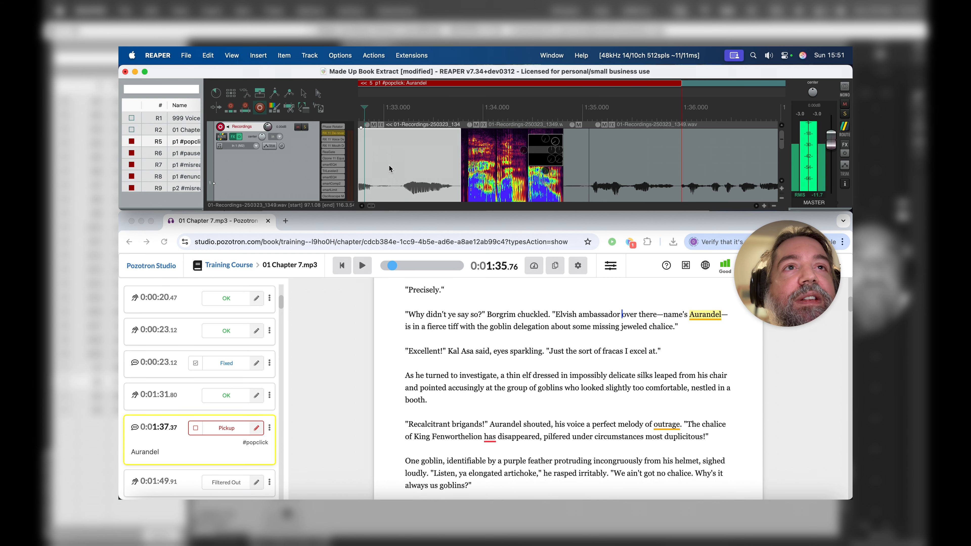
# Step: Bring the spectral region's gain back up to -0.01 dB and replay the passage for comparison
pyautogui.scroll(5, 487, 168)
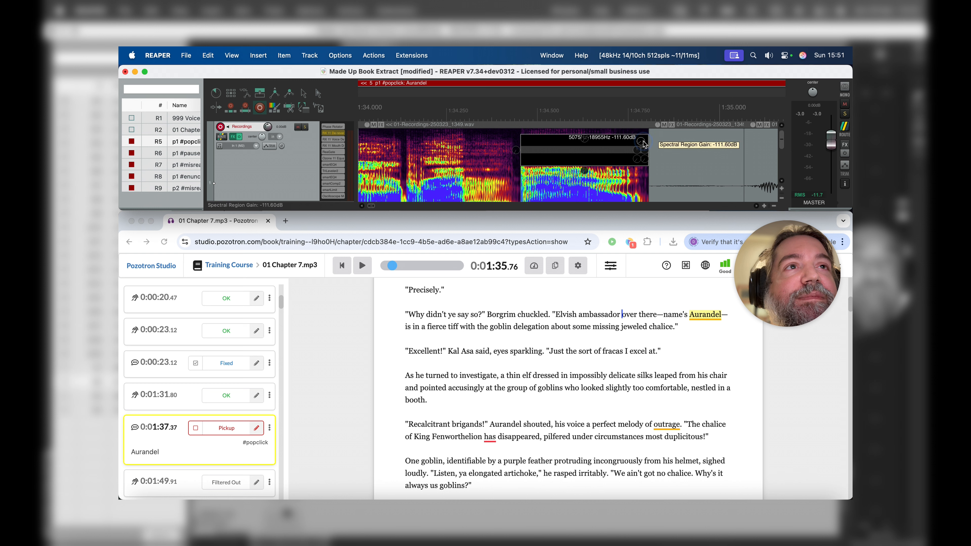
pyautogui.moveTo(644, 144); pyautogui.dragTo(645, 120)
pyautogui.moveTo(653, 60)
pyautogui.mouseDown()
pyautogui.moveTo(648, 49)
pyautogui.moveTo(646, 111)
pyautogui.moveTo(648, 66)
pyautogui.moveTo(644, 76)
pyautogui.mouseUp()
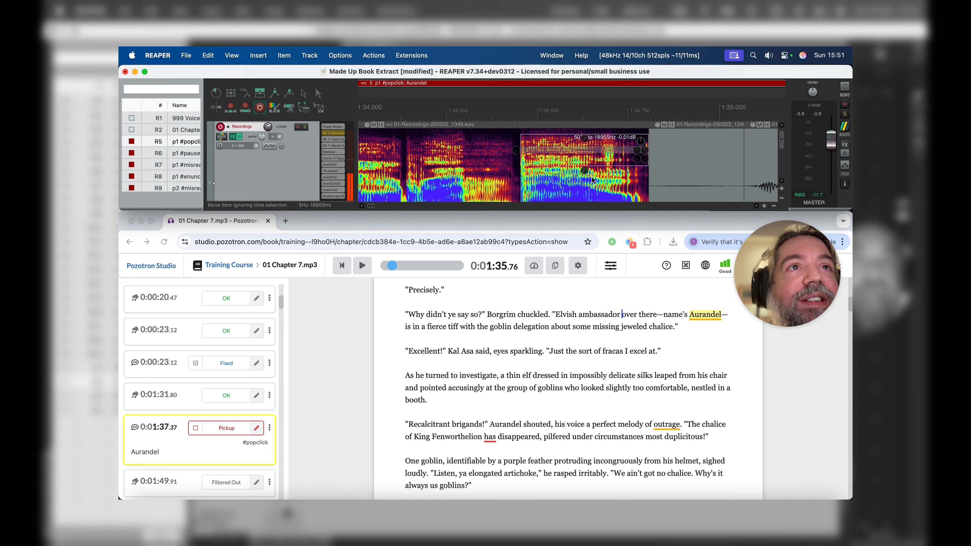
pyautogui.press('space')
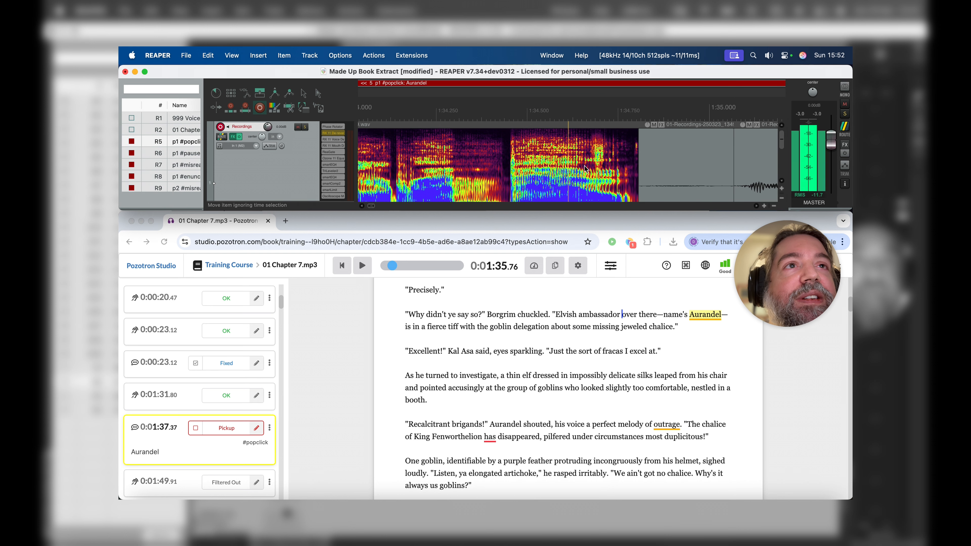
pyautogui.press('space')
# Step: Raise the spectral region's lower limit to 10263 Hz and sharply reduce its gain to mute that high band
pyautogui.moveTo(554, 165); pyautogui.dragTo(555, 150)
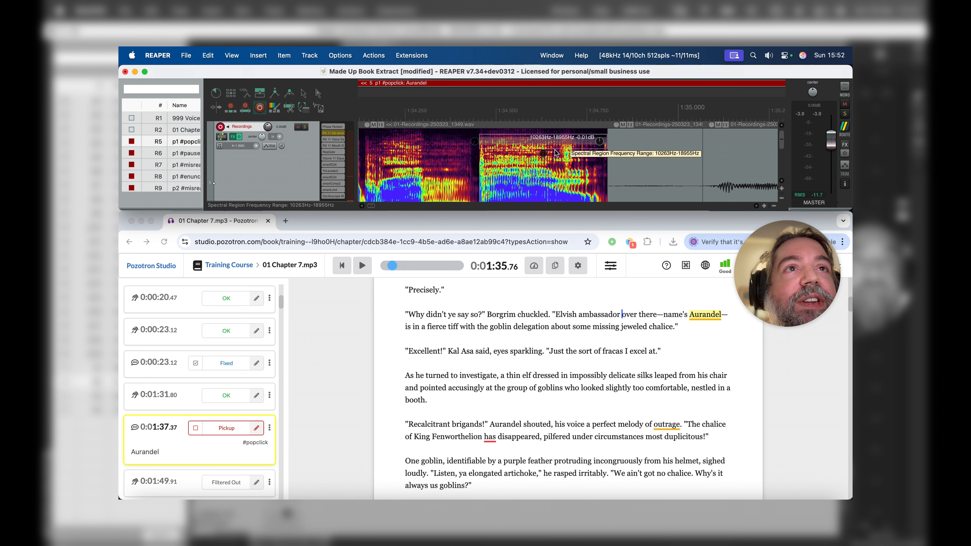
pyautogui.scroll(-4, 548, 166)
pyautogui.hscroll(9, 569, 169)
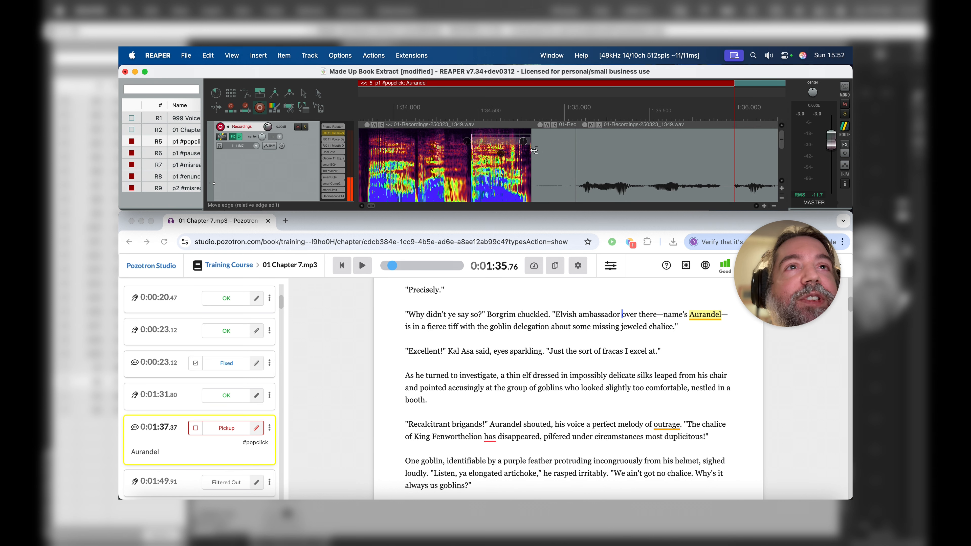
pyautogui.moveTo(524, 140); pyautogui.dragTo(524, 143)
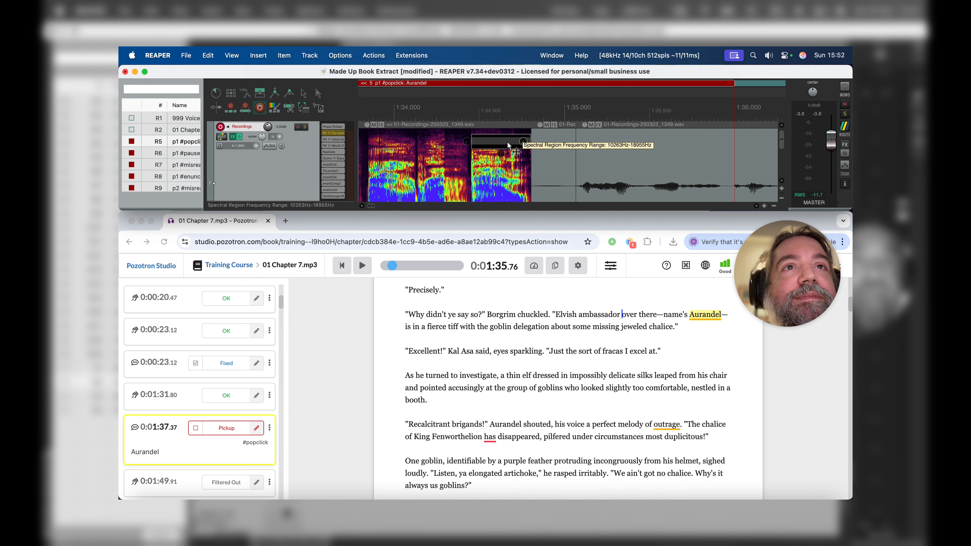
# Step: Play the passage from about 1:31.9 to hear the clip with its high band muted
pyautogui.scroll(-3, 507, 142)
pyautogui.press('space')
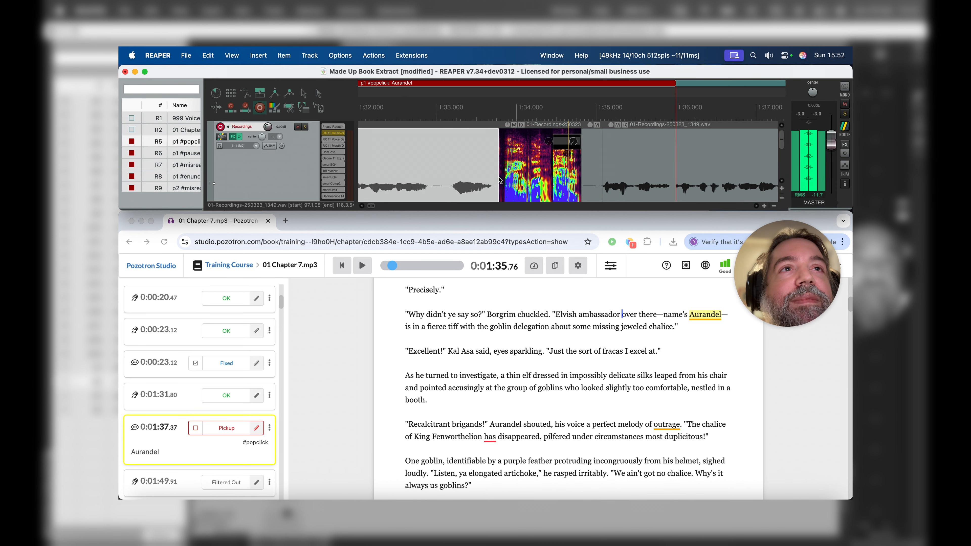
pyautogui.press('space')
# Step: Reset the spectral region's gain to 0.00 dB and shift the region down to 4872–9106 Hz
pyautogui.scroll(3, 548, 167)
pyautogui.hscroll(10, 547, 167)
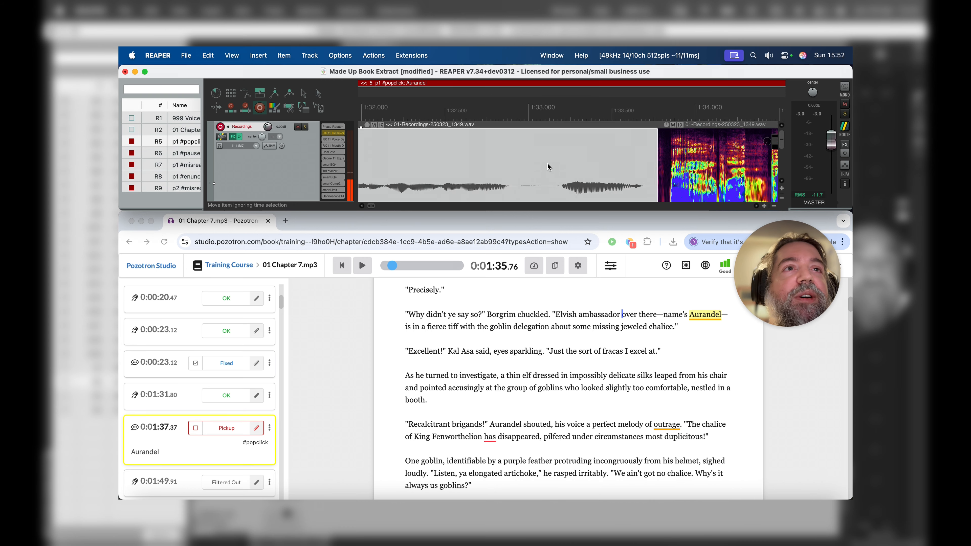
pyautogui.scroll(3, 566, 148)
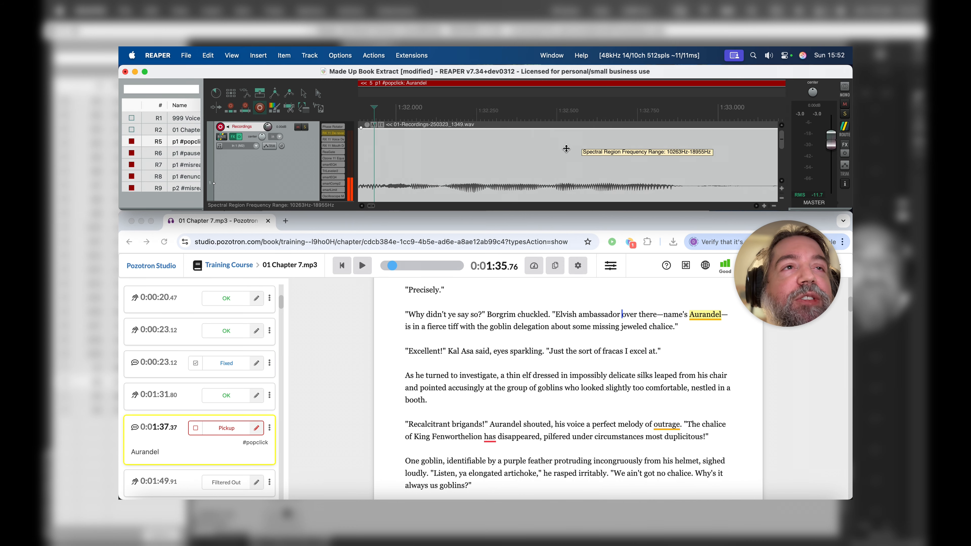
pyautogui.scroll(3, 566, 148)
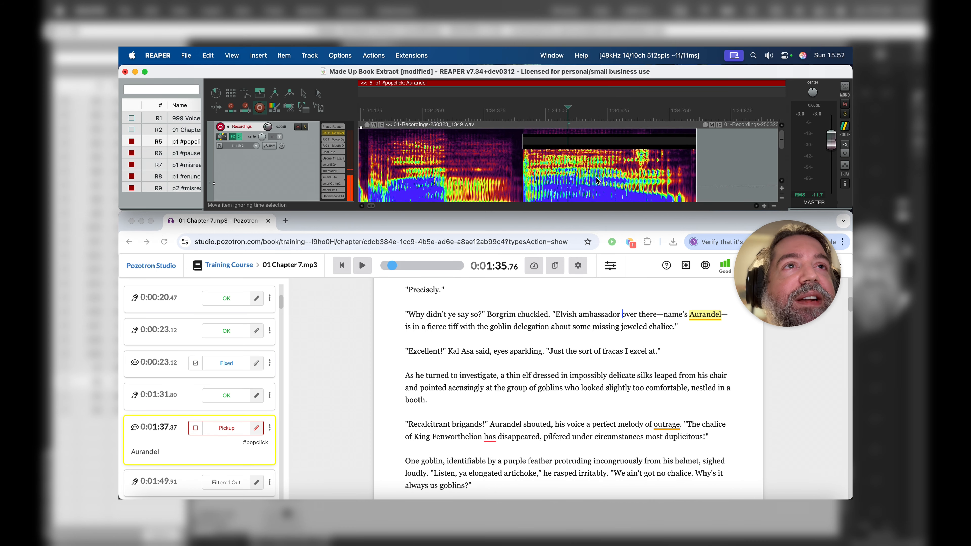
pyautogui.hscroll(5, 609, 148)
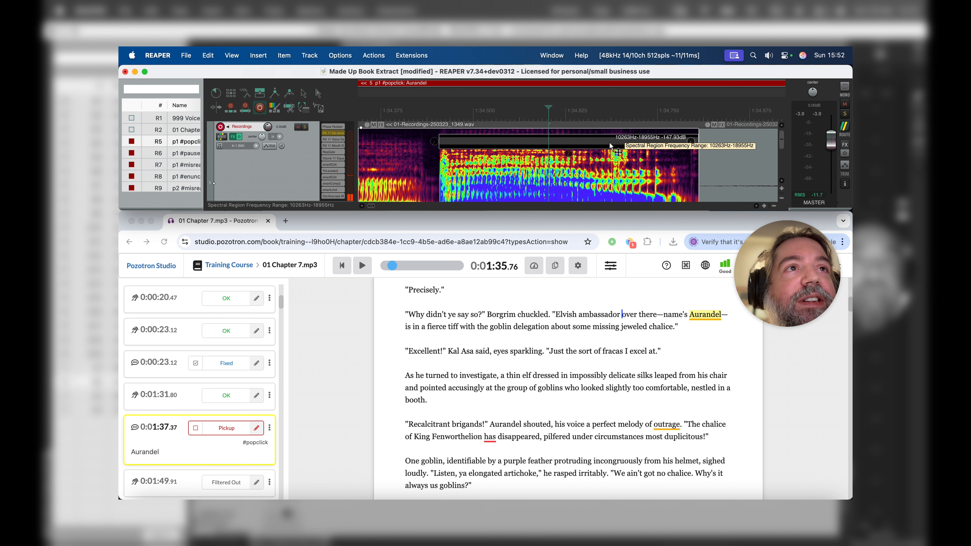
pyautogui.doubleClick(685, 142)
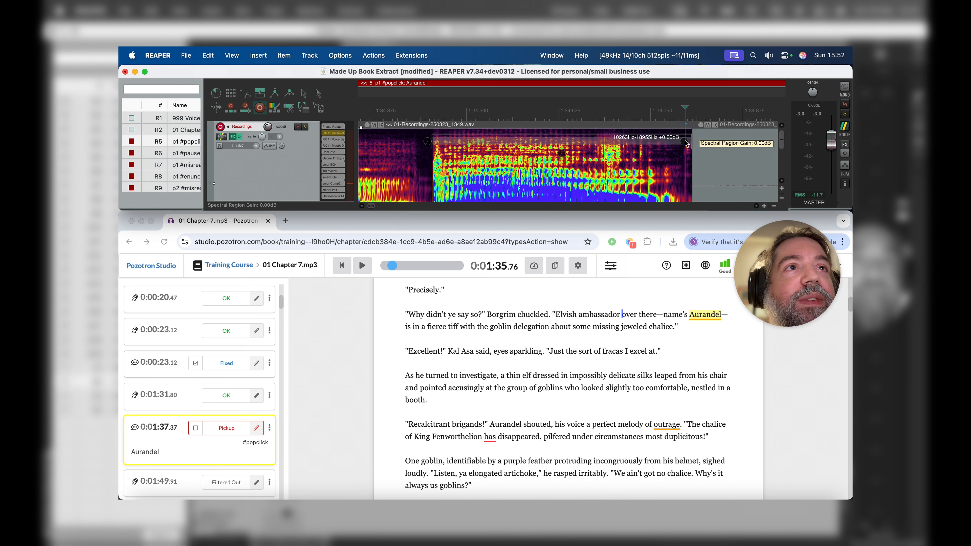
pyautogui.moveTo(562, 145); pyautogui.dragTo(568, 168)
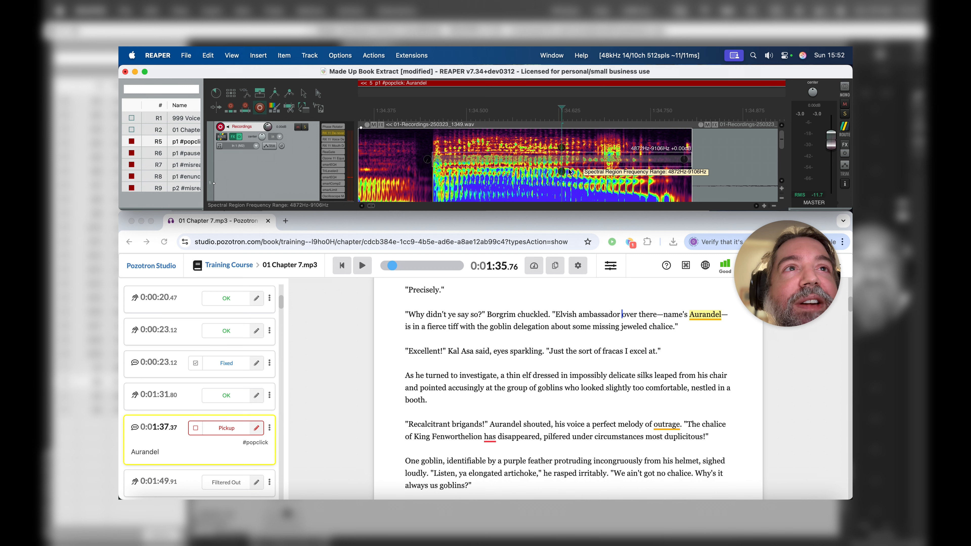
# Step: Lower the 4872–9106 Hz region's gain to -104.73 dB and play the passage from about 1:32.4
pyautogui.moveTo(686, 160); pyautogui.dragTo(686, 311)
pyautogui.scroll(-5, 555, 195)
pyautogui.scroll(-3, 554, 195)
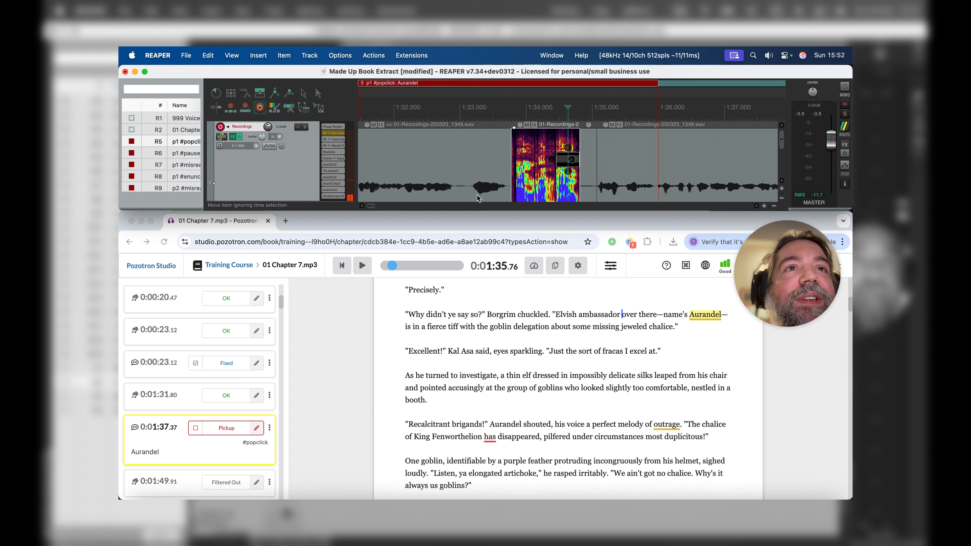
pyautogui.click(421, 187)
pyautogui.press('space')
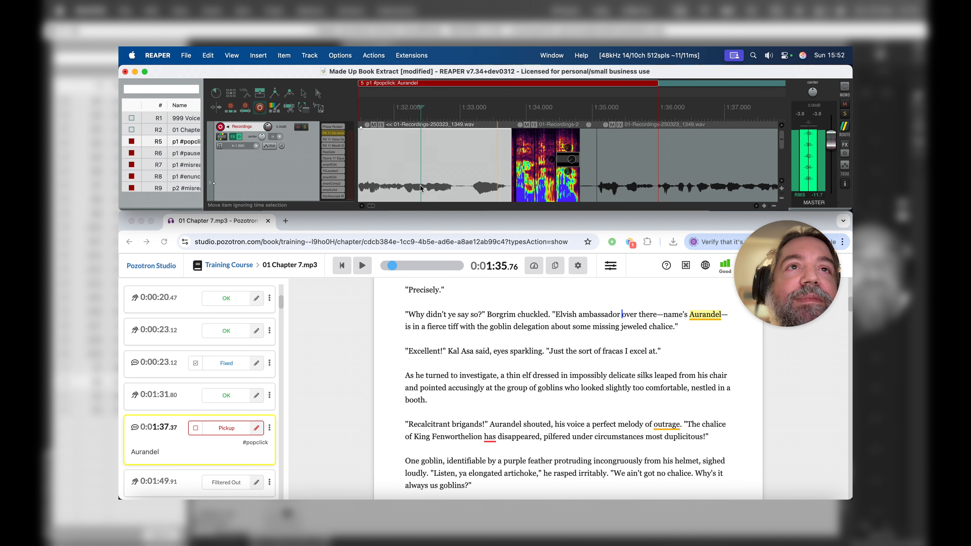
pyautogui.hscroll(1, 420, 188)
pyautogui.press('space')
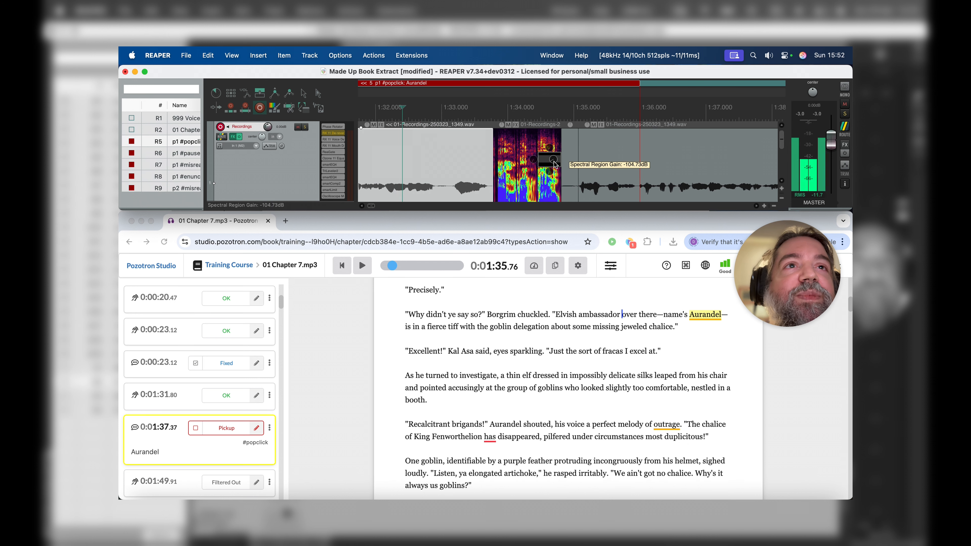
# Step: Reset the spectral region's gain to 0.00 dB and narrow the region in time to about 1:34.64–1:34.70
pyautogui.scroll(5, 554, 163)
pyautogui.hscroll(2, 554, 165)
pyautogui.hscroll(10, 554, 165)
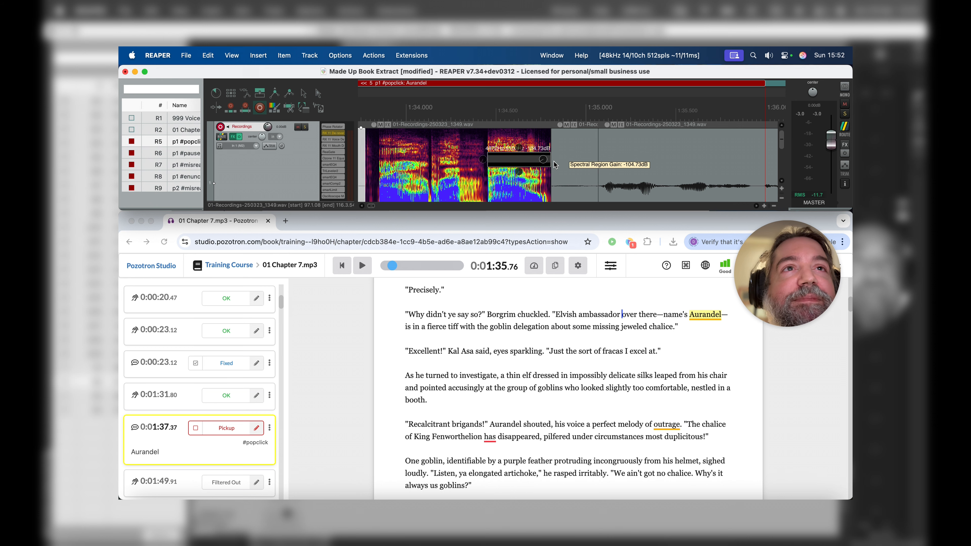
pyautogui.scroll(3, 554, 165)
pyautogui.hscroll(5, 554, 165)
pyautogui.hscroll(8, 554, 162)
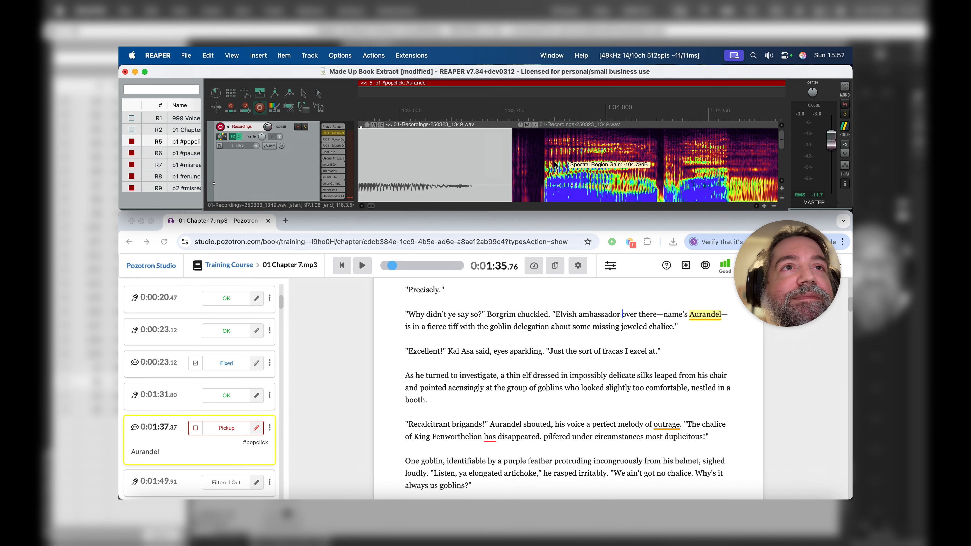
pyautogui.hscroll(2, 554, 163)
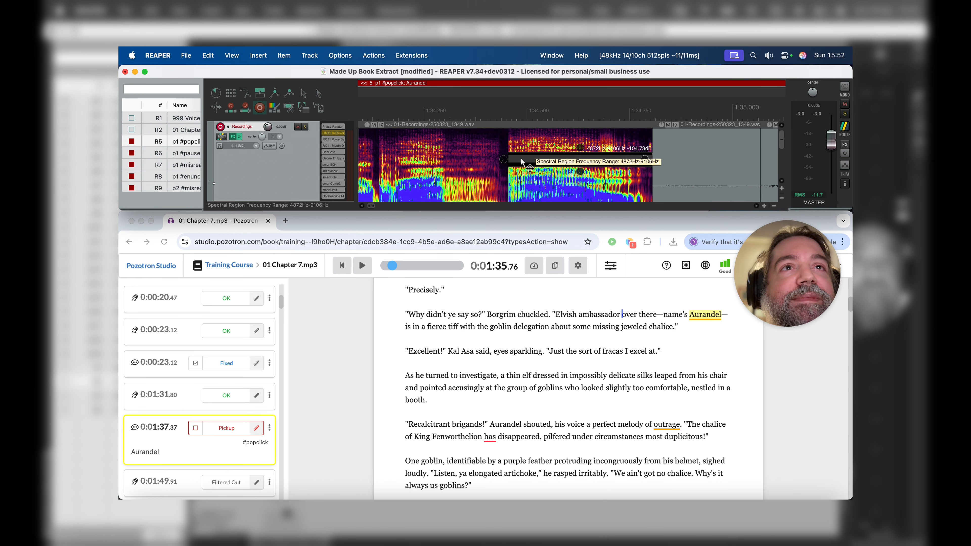
pyautogui.doubleClick(645, 159)
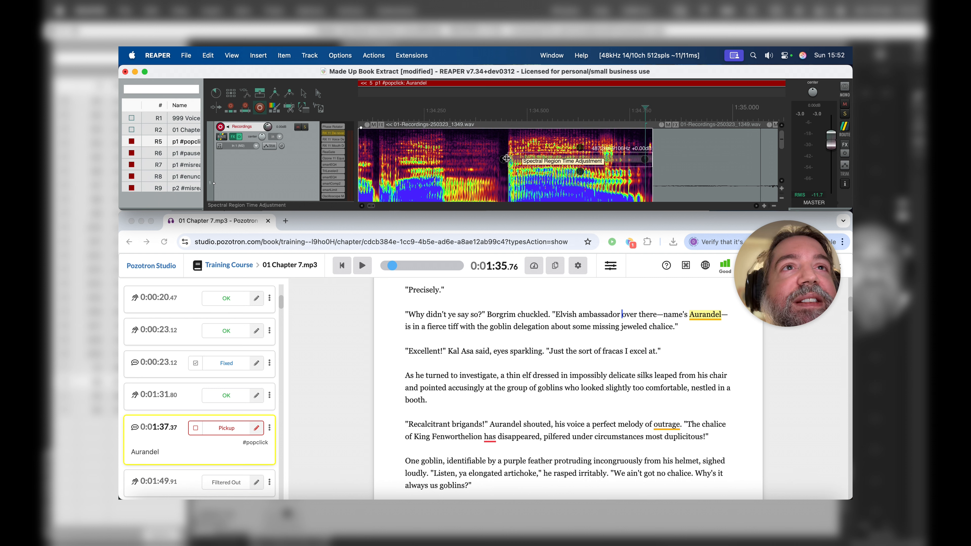
pyautogui.moveTo(513, 158); pyautogui.dragTo(600, 155)
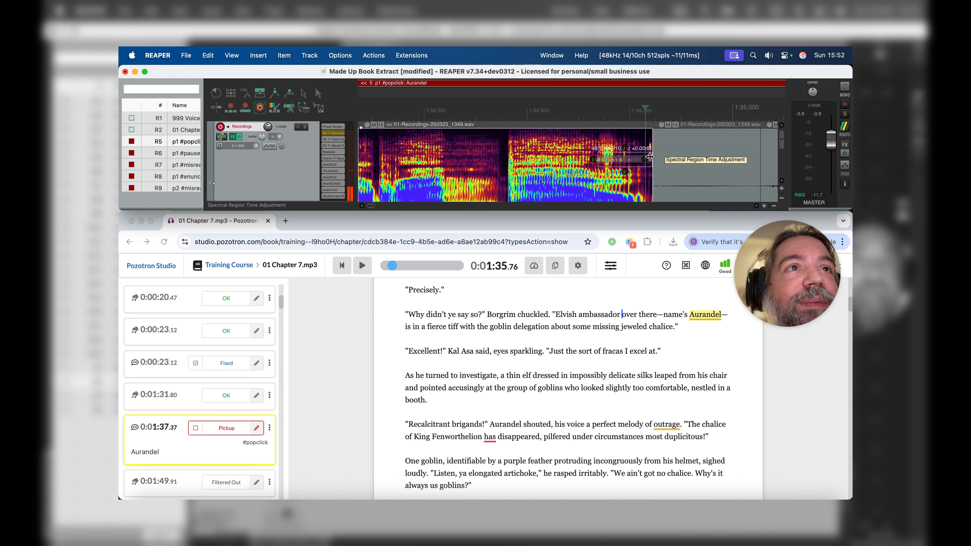
pyautogui.moveTo(649, 157); pyautogui.dragTo(619, 157)
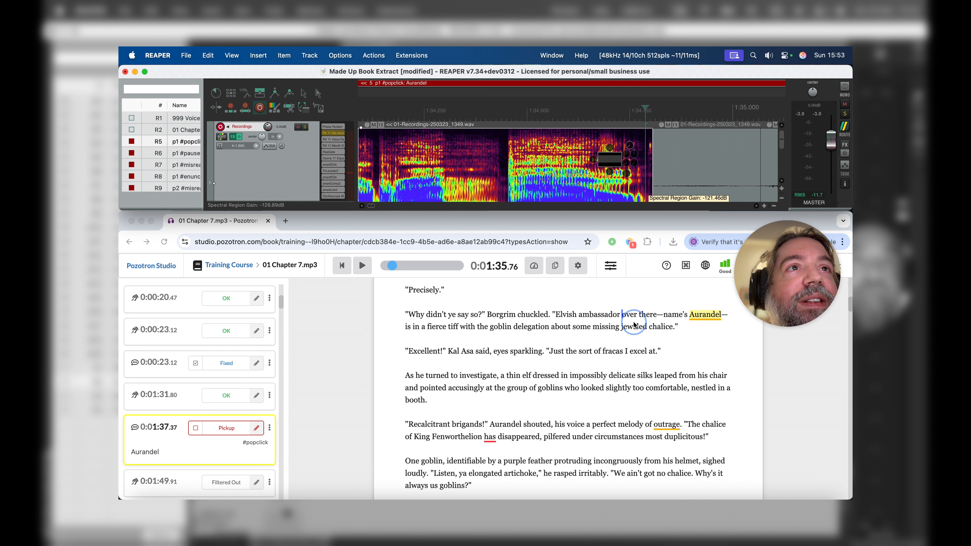
# Step: Sharply lower the narrowed spectral region's gain and play the passage from about 1:32.4
pyautogui.click(643, 378)
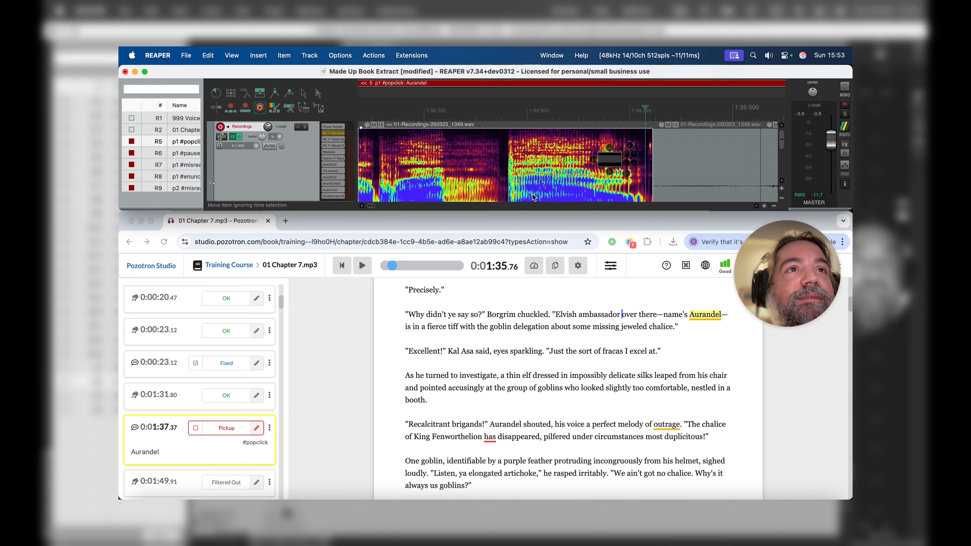
pyautogui.scroll(-6, 533, 197)
pyautogui.click(406, 167)
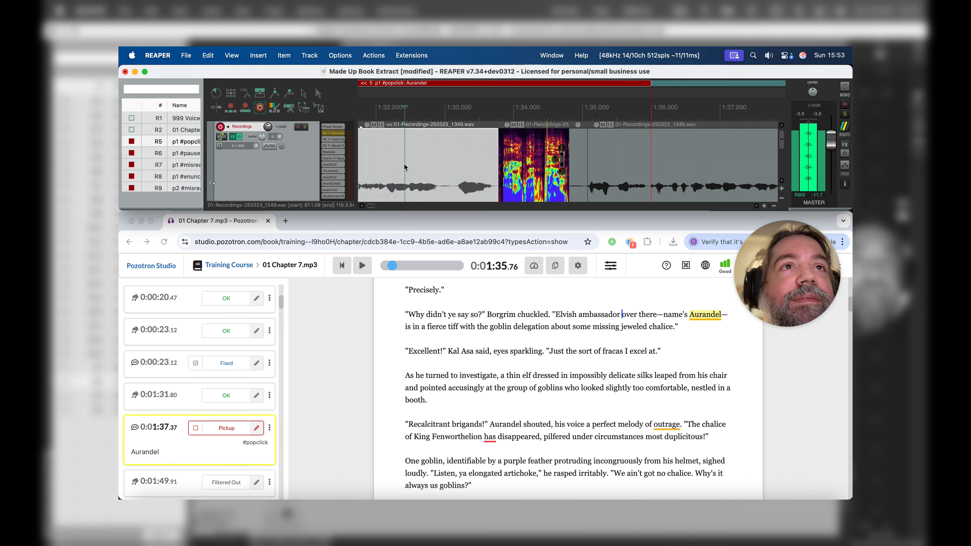
# Step: Inspect the narrow spectral edit near 1:34.7 and replay the passage leading through it
pyautogui.scroll(8, 404, 167)
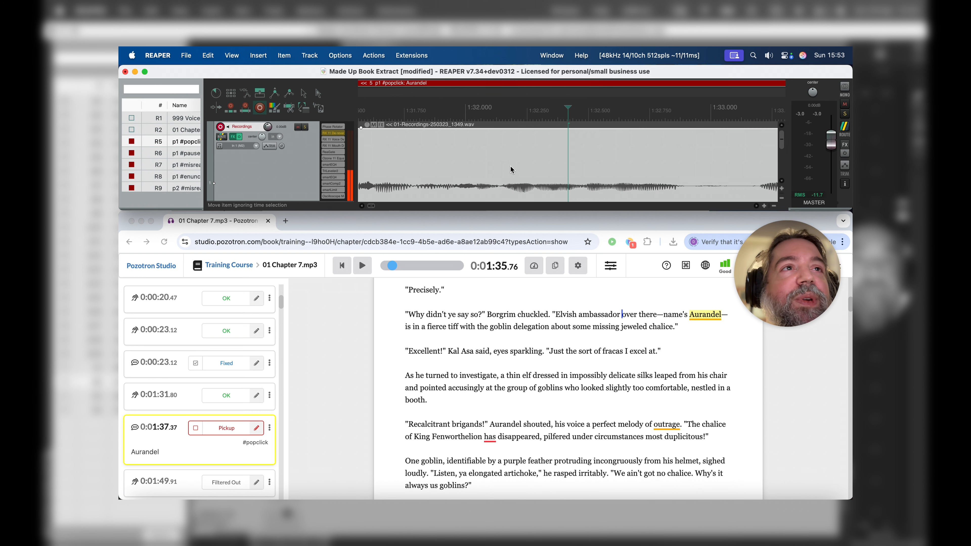
pyautogui.hscroll(10, 510, 167)
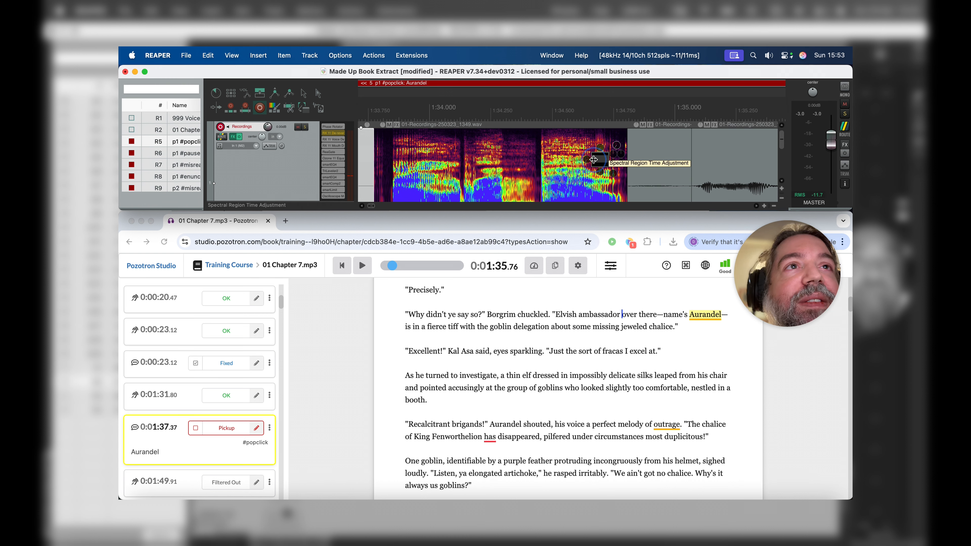
pyautogui.scroll(-6, 490, 190)
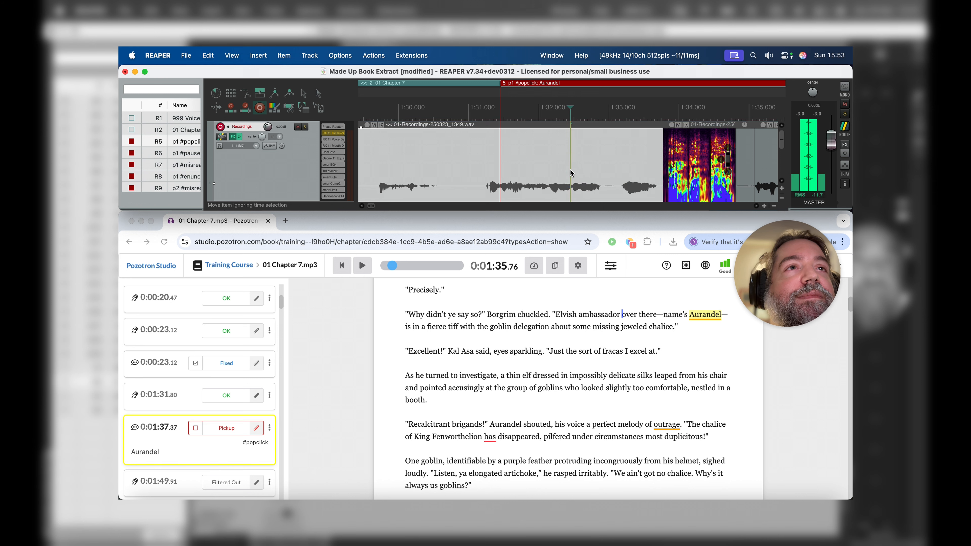
pyautogui.hscroll(7, 571, 173)
pyautogui.hscroll(5, 571, 173)
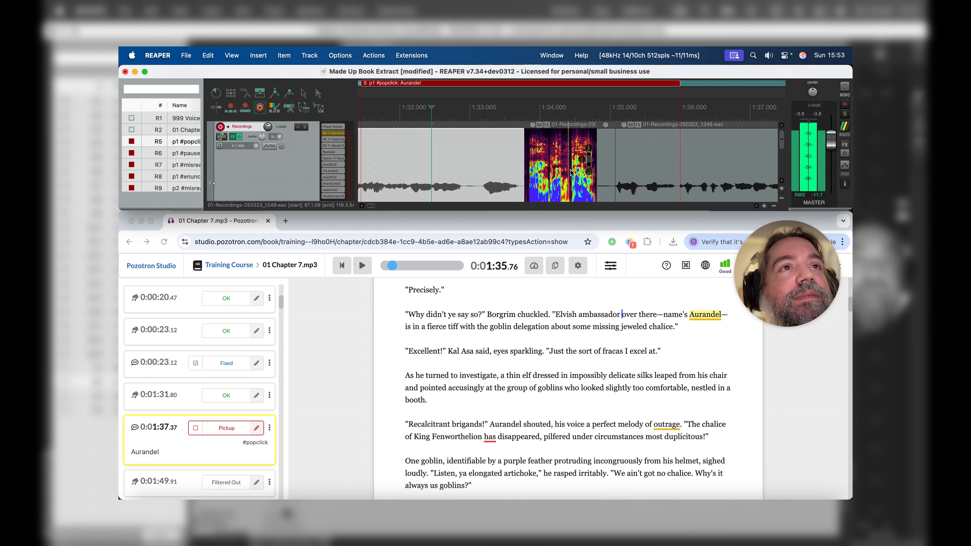
# Step: Adjust the gain and gate controls of the narrow spectral region near 1:34.7
pyautogui.scroll(10, 550, 163)
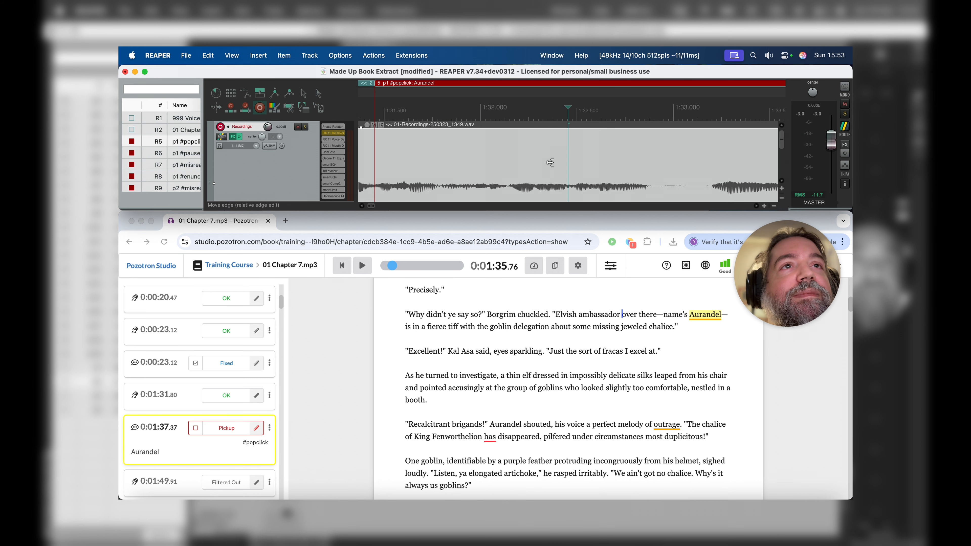
pyautogui.hscroll(10, 550, 163)
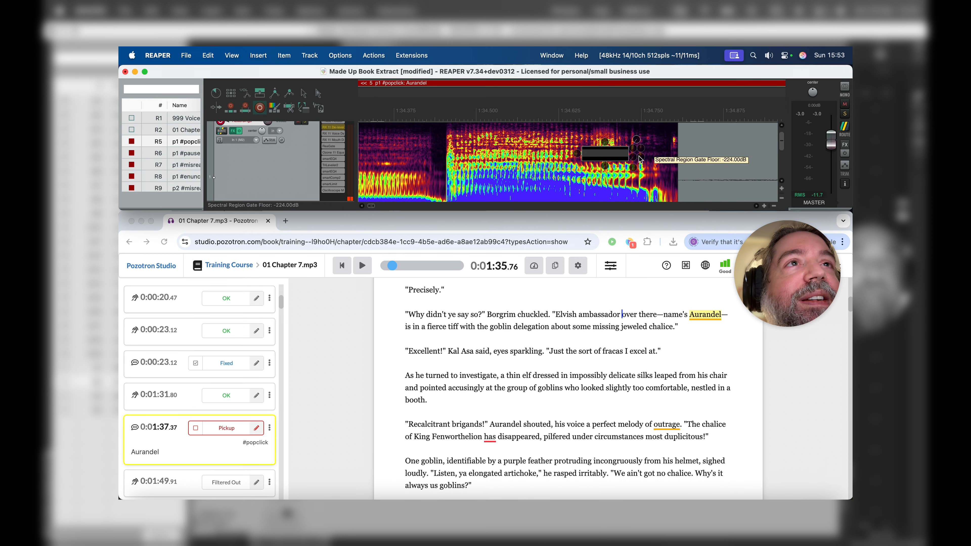
pyautogui.moveTo(614, 146); pyautogui.dragTo(647, 202)
pyautogui.doubleClick(648, 137)
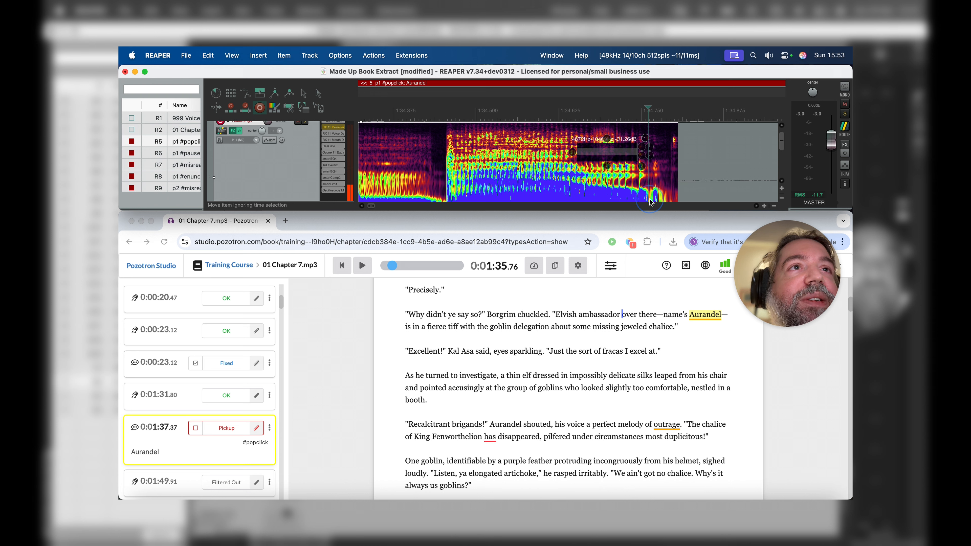
# Step: Play the passage from about 1:32.5 to check the adjusted spectral region
pyautogui.scroll(-4, 647, 203)
pyautogui.scroll(-3, 645, 184)
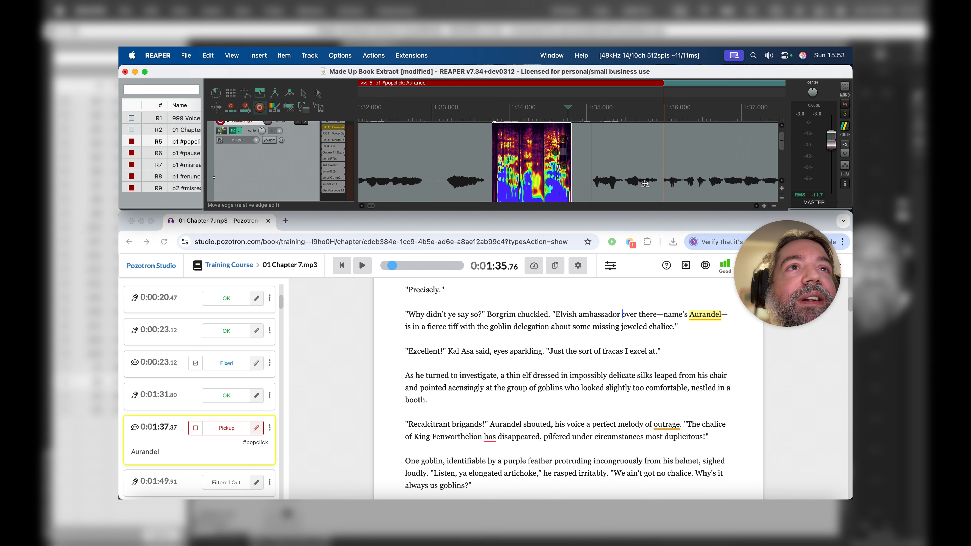
pyautogui.click(398, 172)
pyautogui.press('space')
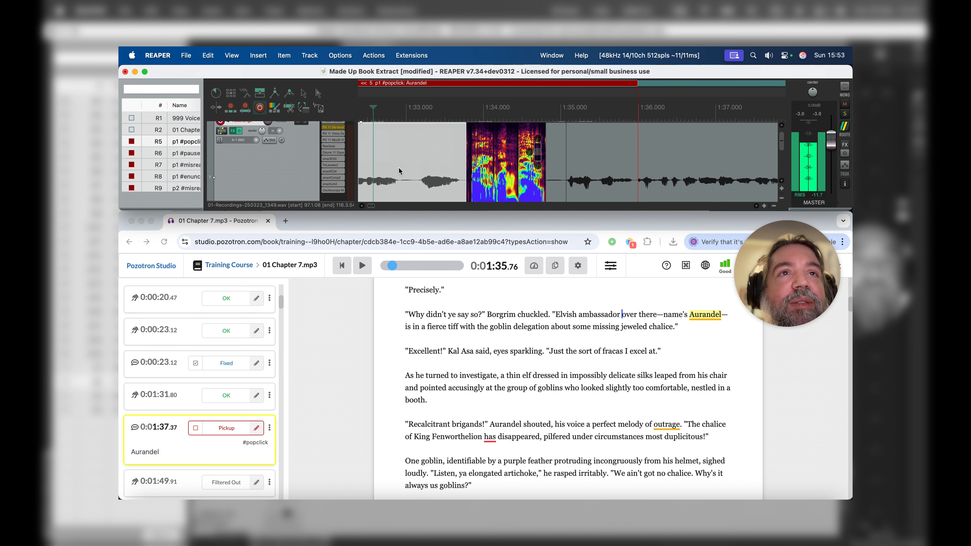
pyautogui.press('space')
# Step: Turn off the always-shown spectrogram for the edited clip and remove the "p1 #popclick: Aurandel" region
pyautogui.scroll(-3, 405, 174)
pyautogui.rightClick(625, 183)
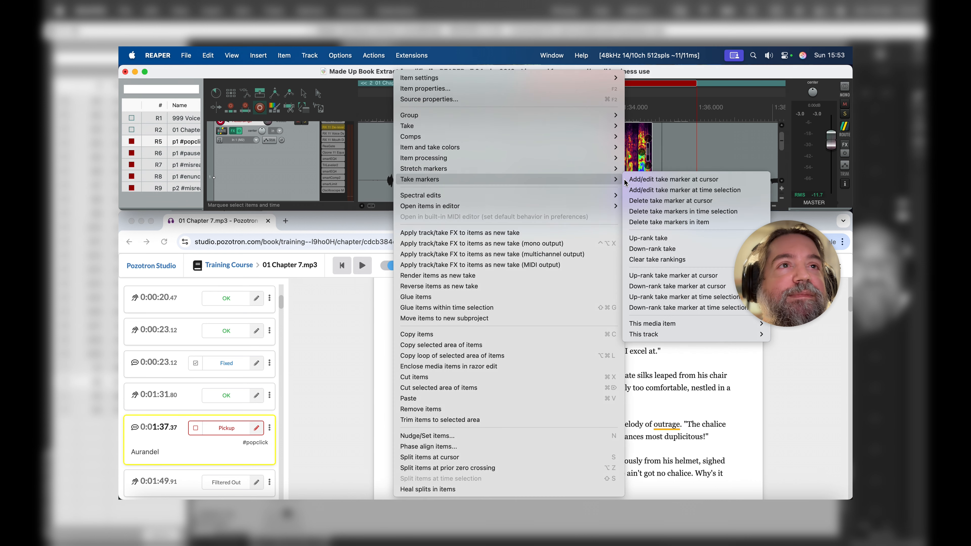
pyautogui.moveTo(574, 207)
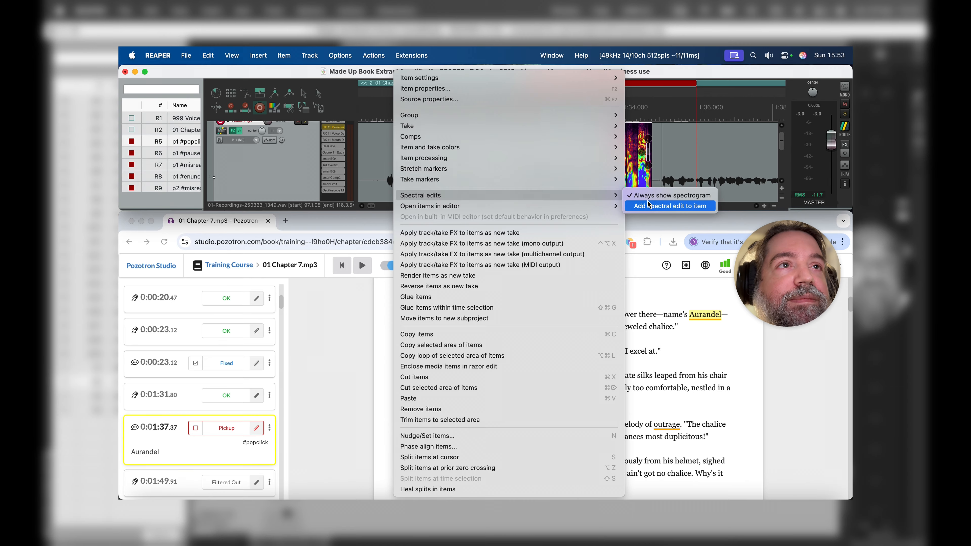
pyautogui.click(670, 206)
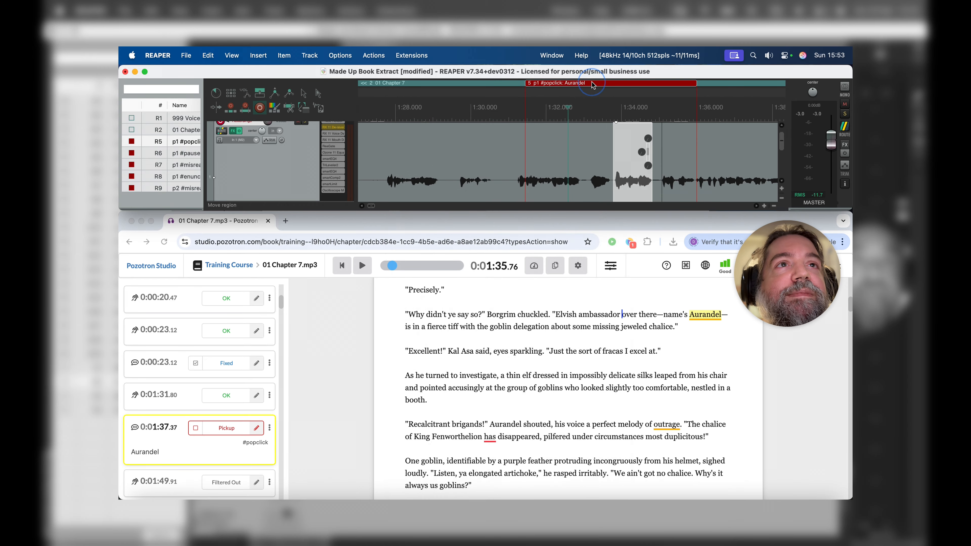
pyautogui.rightClick(590, 88)
pyautogui.click(612, 109)
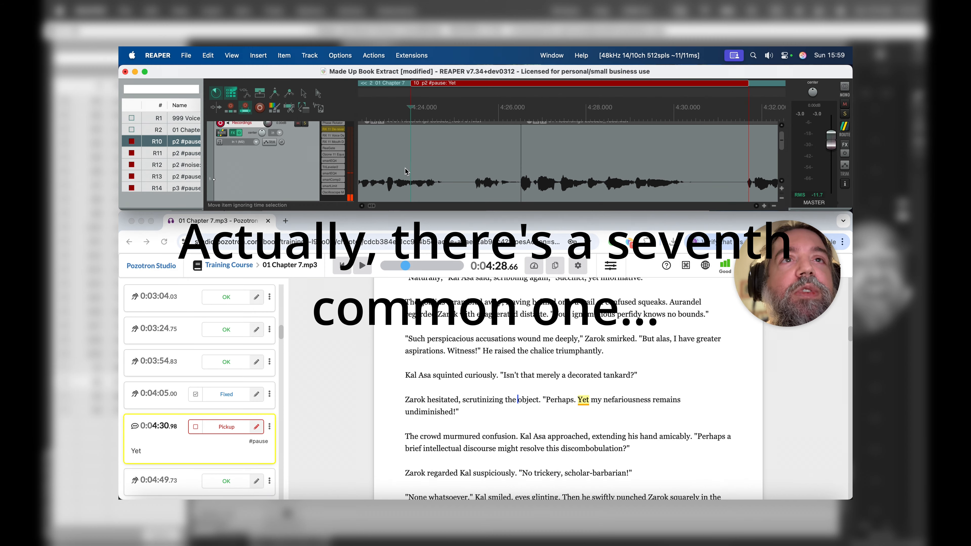
# Step: Play the audio from about 4:23.4 to check the pause before "Yet" in the p2 #pause pickup
pyautogui.click(383, 166)
pyautogui.press('space')
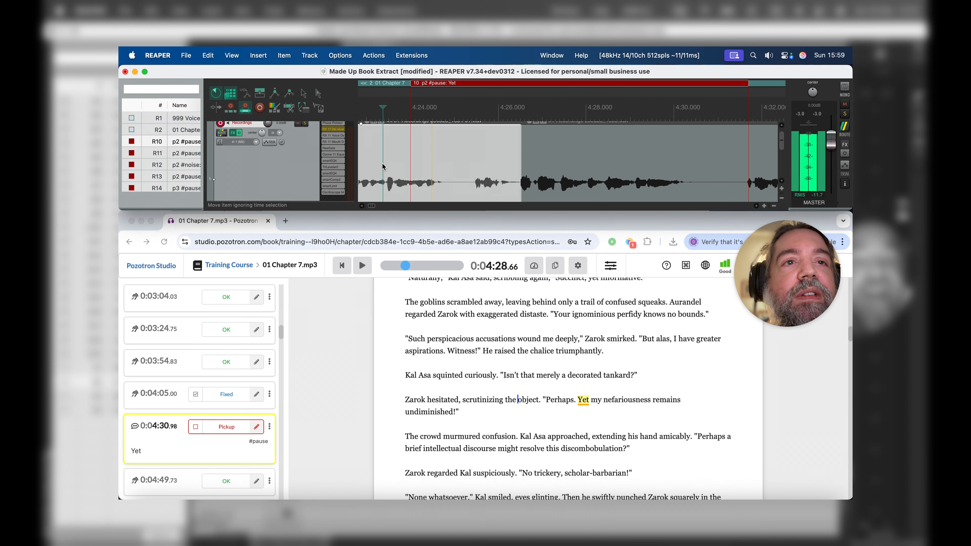
pyautogui.scroll(-4, 384, 166)
pyautogui.scroll(5, 545, 182)
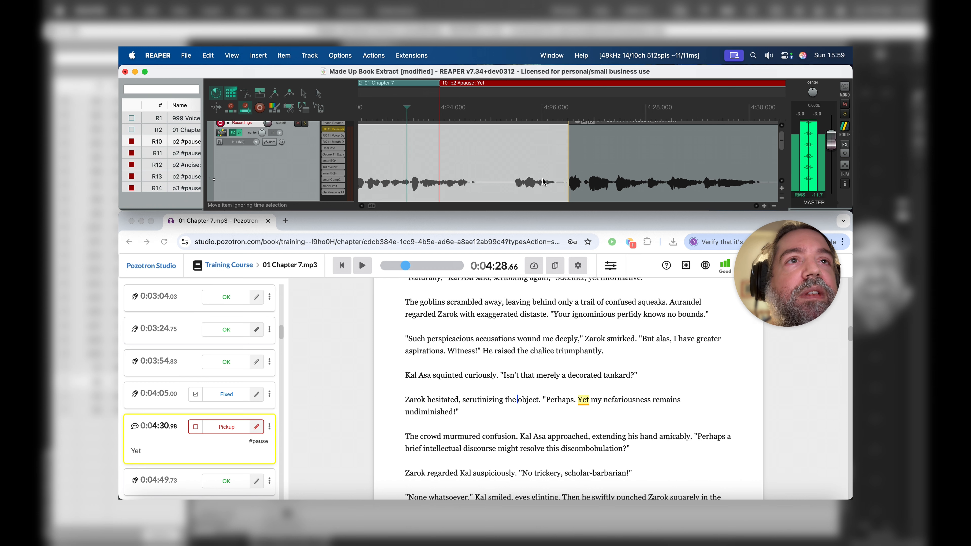
pyautogui.press('space')
# Step: Move the clip starting with "Yet" near 4:26.5 about 0.07 s later to lengthen the pause, and play the transition
pyautogui.scroll(4, 574, 160)
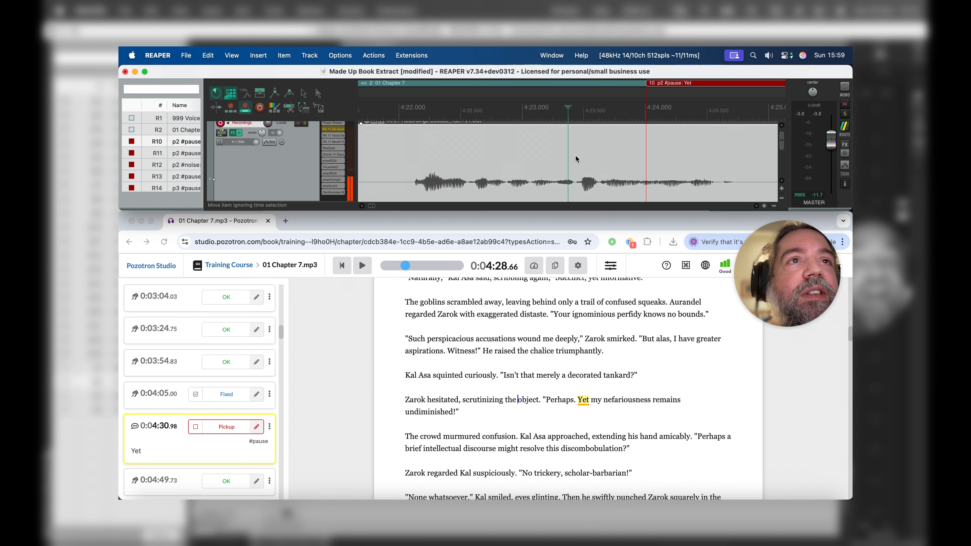
pyautogui.hscroll(10, 577, 159)
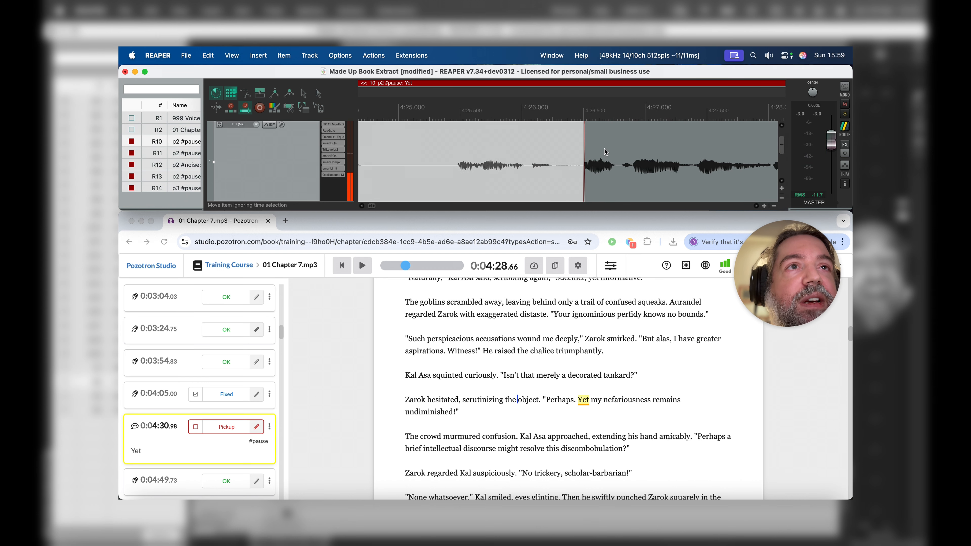
pyautogui.moveTo(584, 149); pyautogui.dragTo(594, 147)
pyautogui.click(524, 169)
pyautogui.press('space')
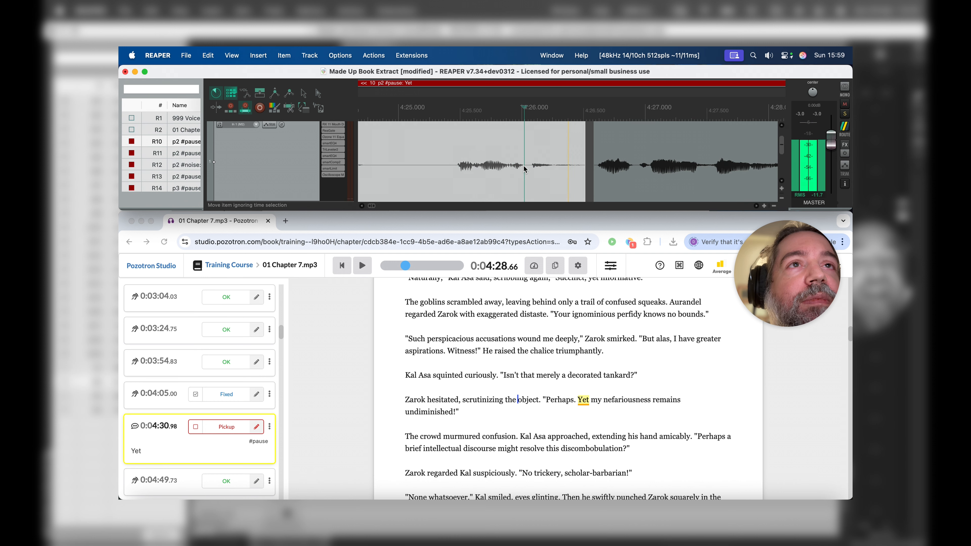
pyautogui.press('space')
# Step: Check the room tone under the gap, remove the "p2 #pause: Yet" region and mark its 0:04:30.98 pickup as fixed in Pozotron Studio
pyautogui.scroll(-3, 525, 169)
pyautogui.scroll(-5, 532, 152)
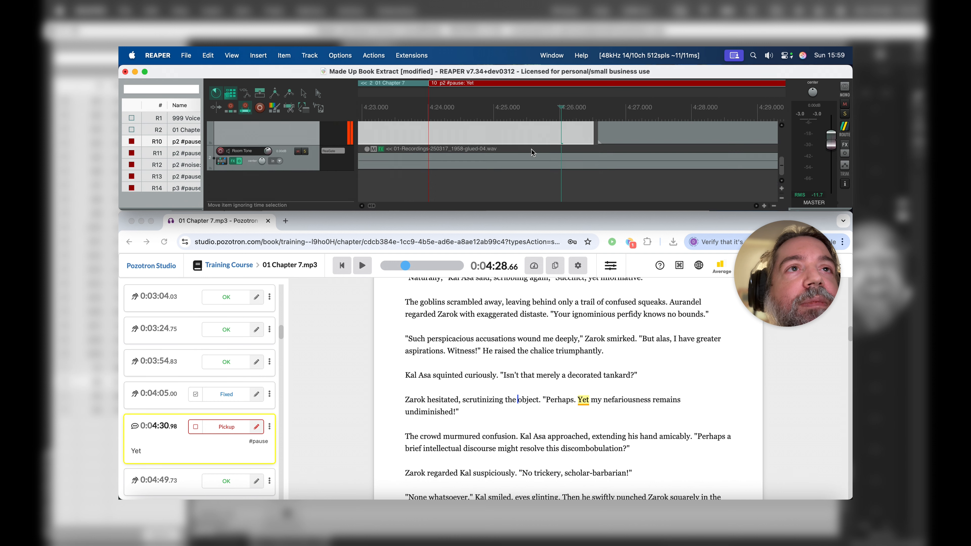
pyautogui.scroll(5, 531, 152)
pyautogui.click(196, 426)
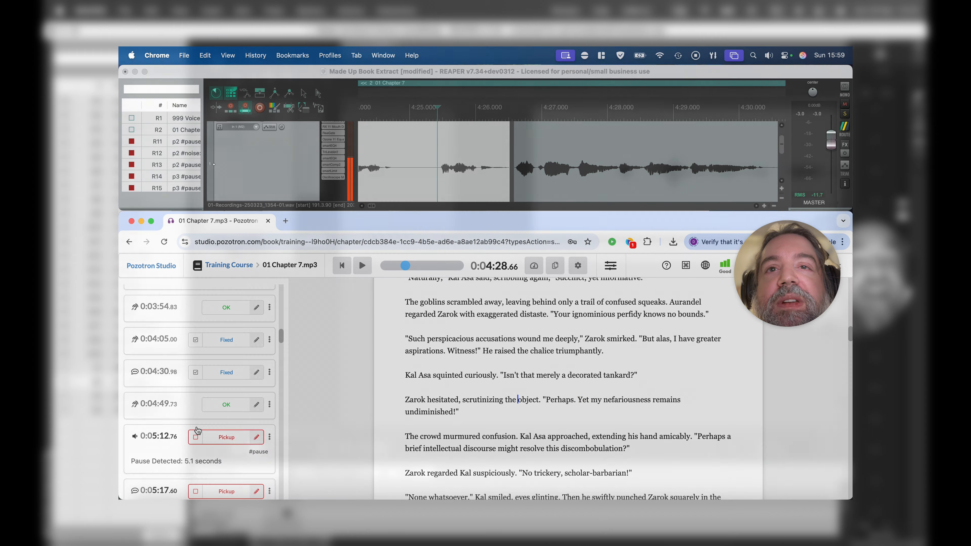